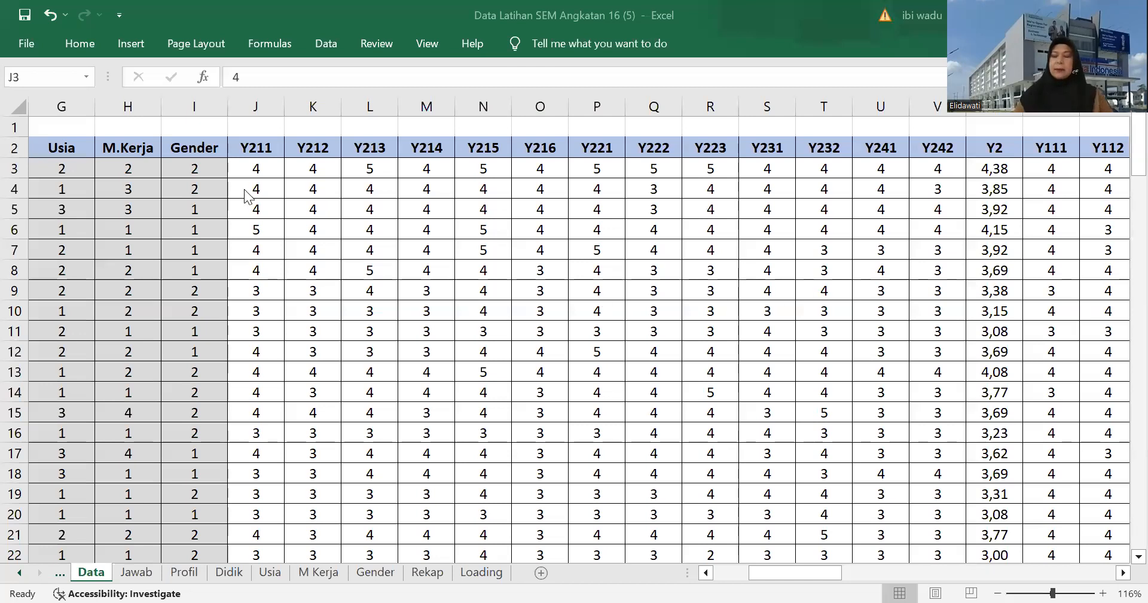
Copy the questionnaire data in columns Y211 through X2, rows 3 to 105, of the Data sheet, excluding the headers and averages
left_click(265, 165)
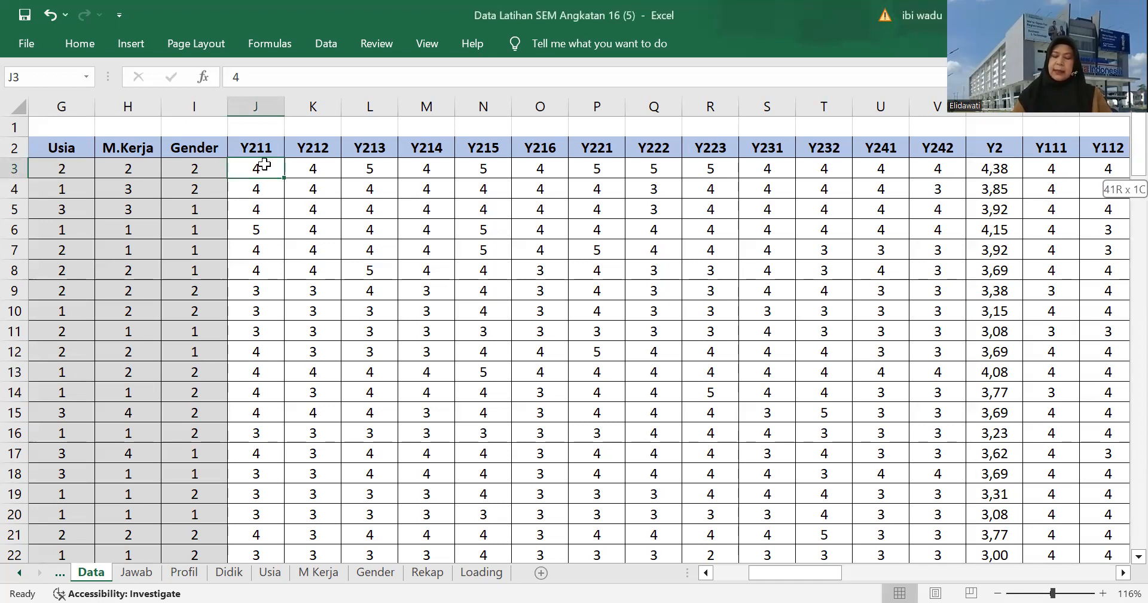
key("ctrl+shift+Right")
key("ctrl+shift+Down")
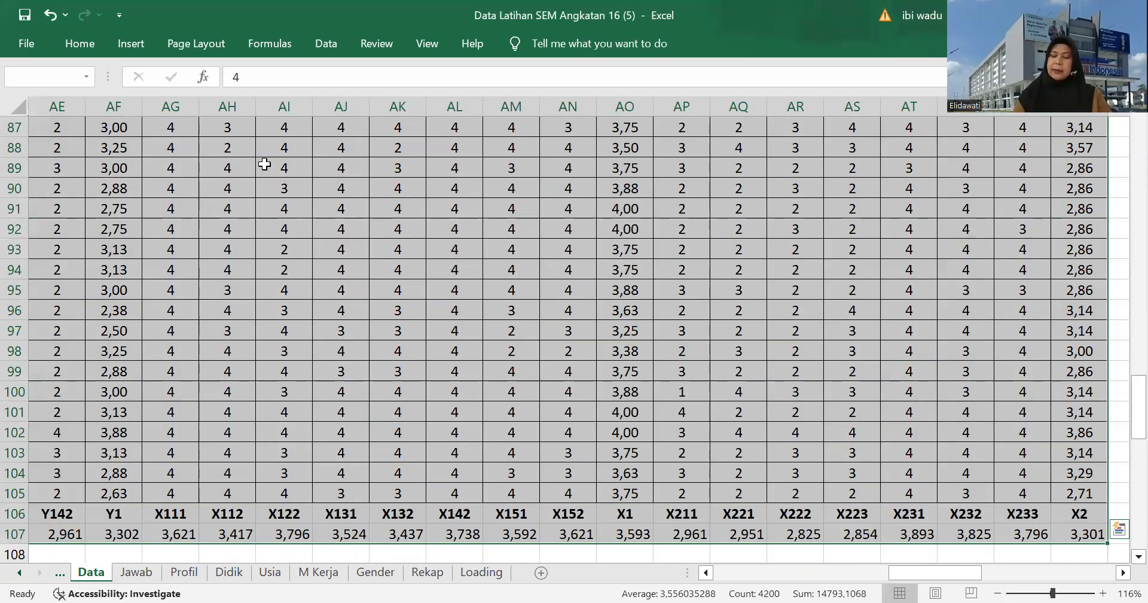
key("shift+Up")
key("shift+Up")
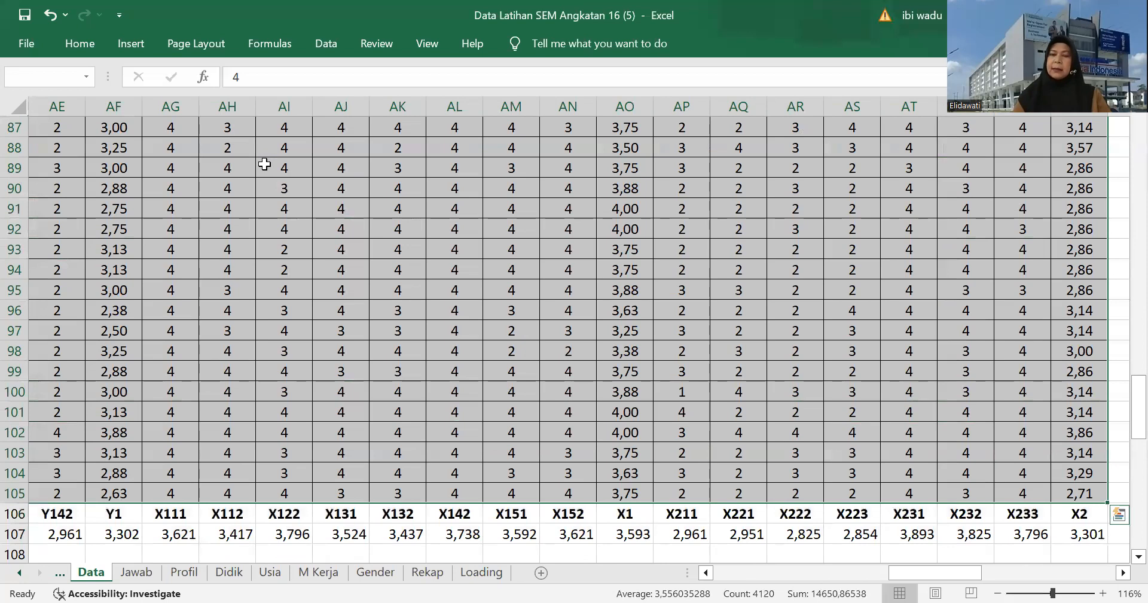
key("ctrl+c")
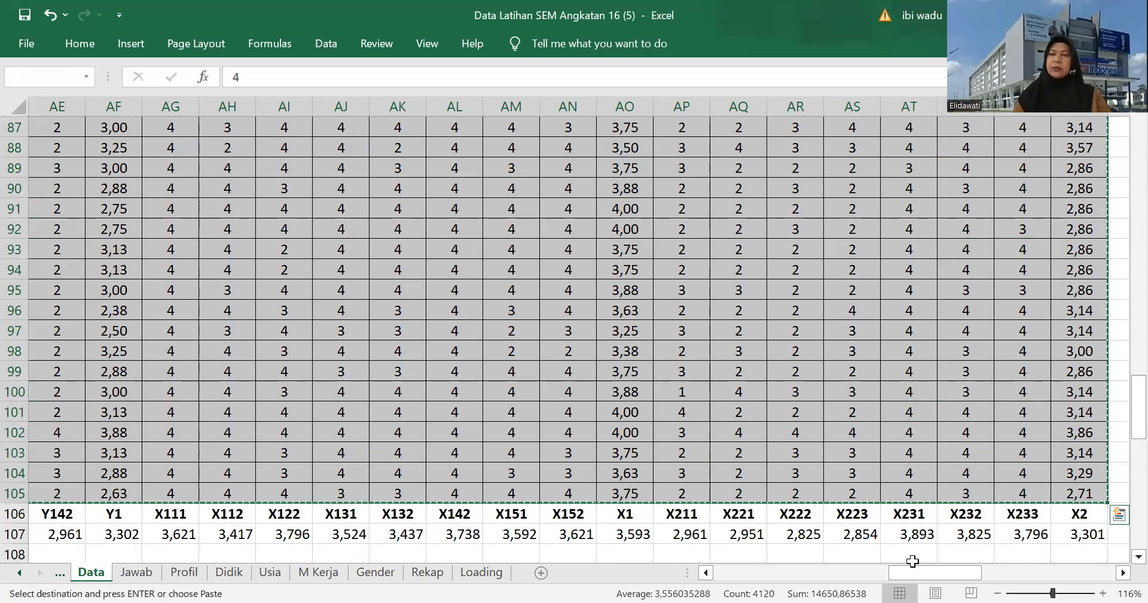
left_click_drag(910, 574, 869, 578)
scroll(674, 400, "up", 13)
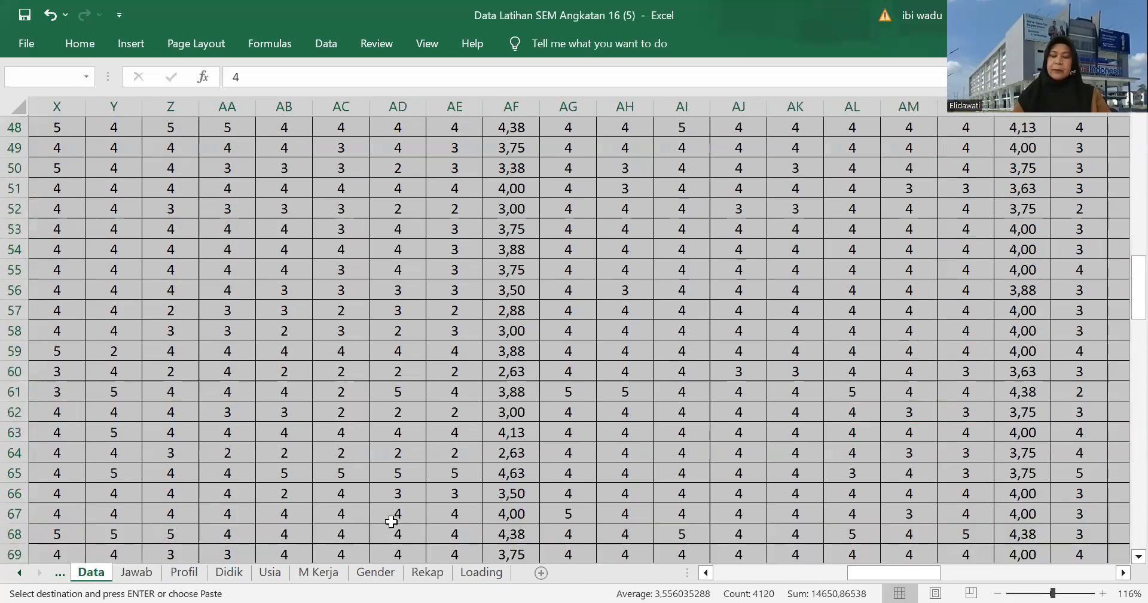
Switch to SPSS Statistics and paste the copied data into the empty dataset, starting at the first cell
key("alt+Tab")
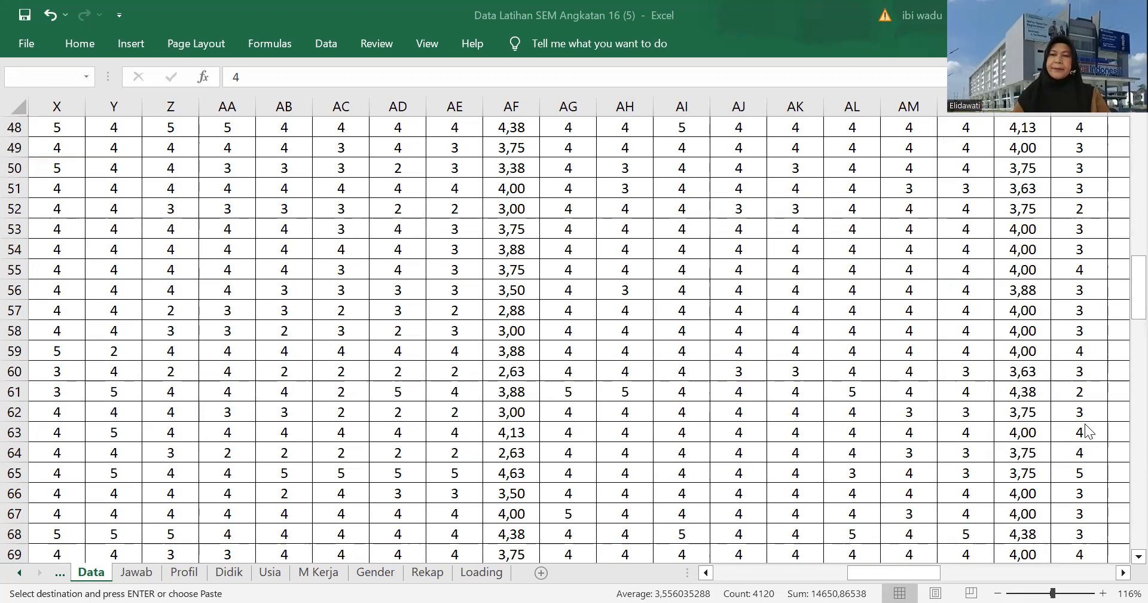
key("alt+Tab")
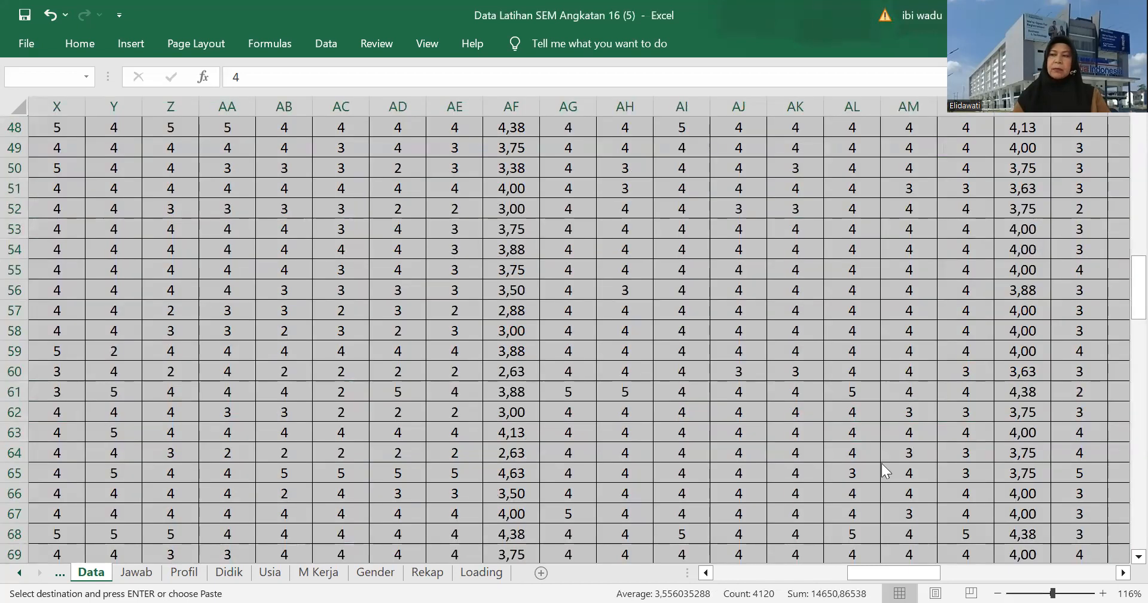
key("alt+Tab")
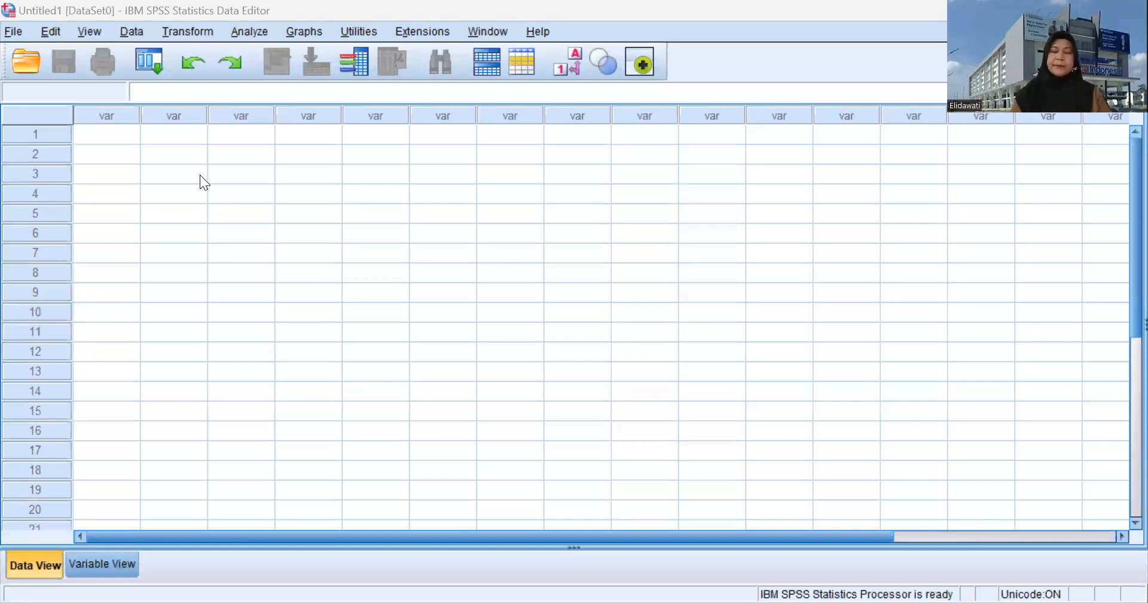
left_click(85, 141)
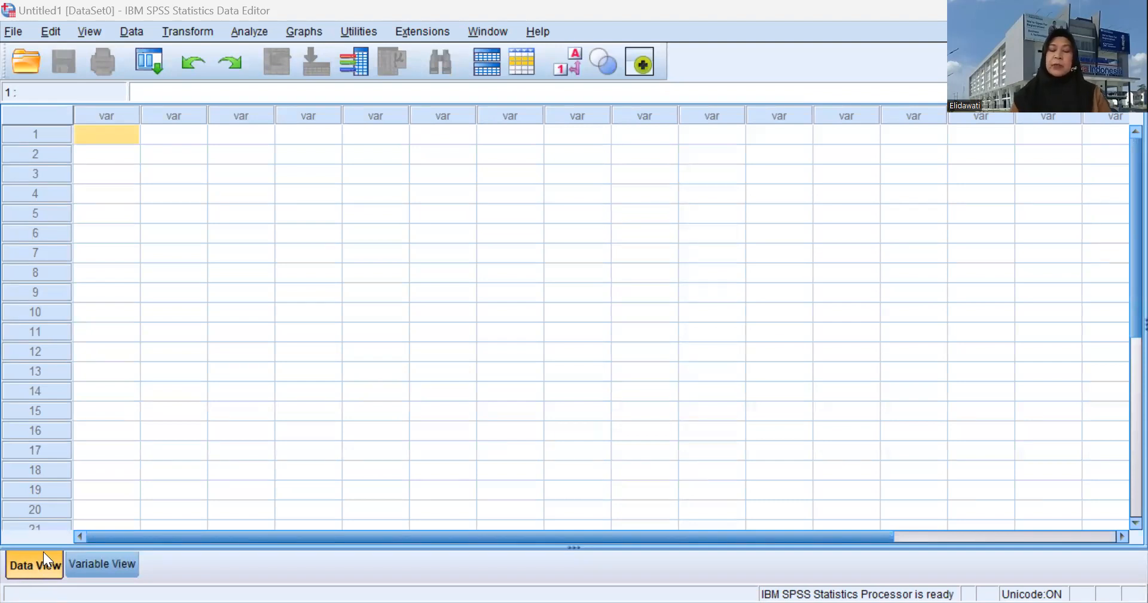
left_click(99, 567)
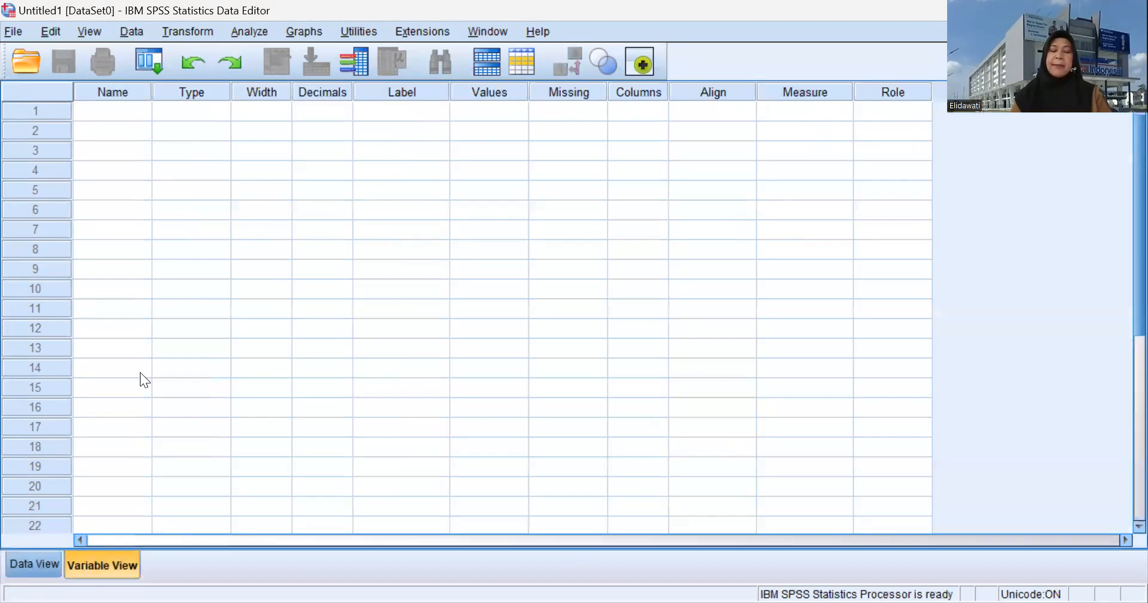
left_click(52, 566)
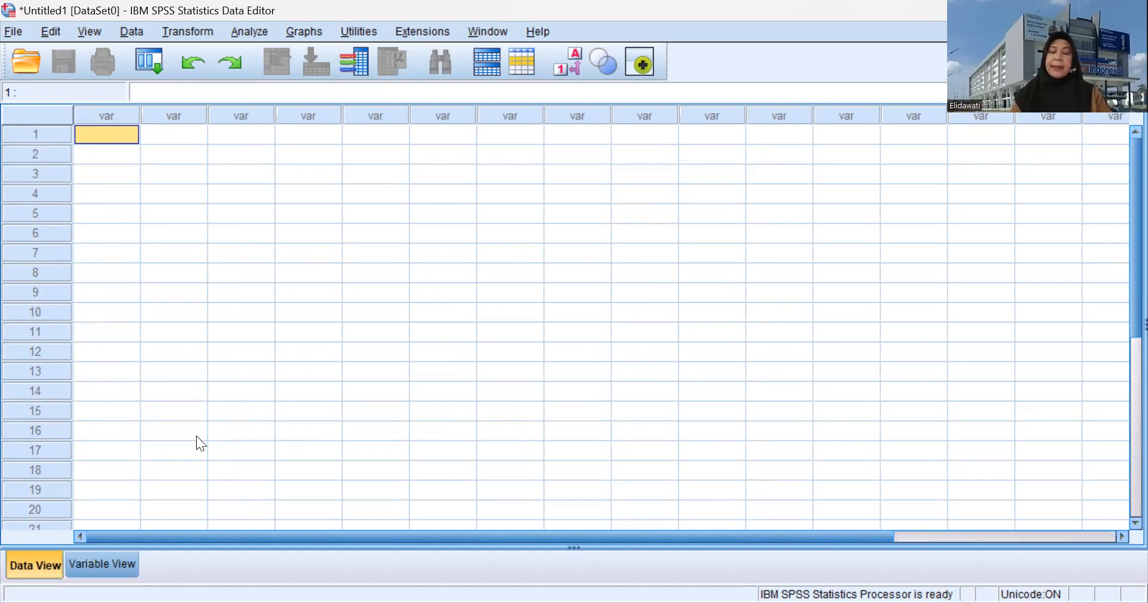
Check the pasted values and the variable definitions of the new dataset
left_click(129, 554)
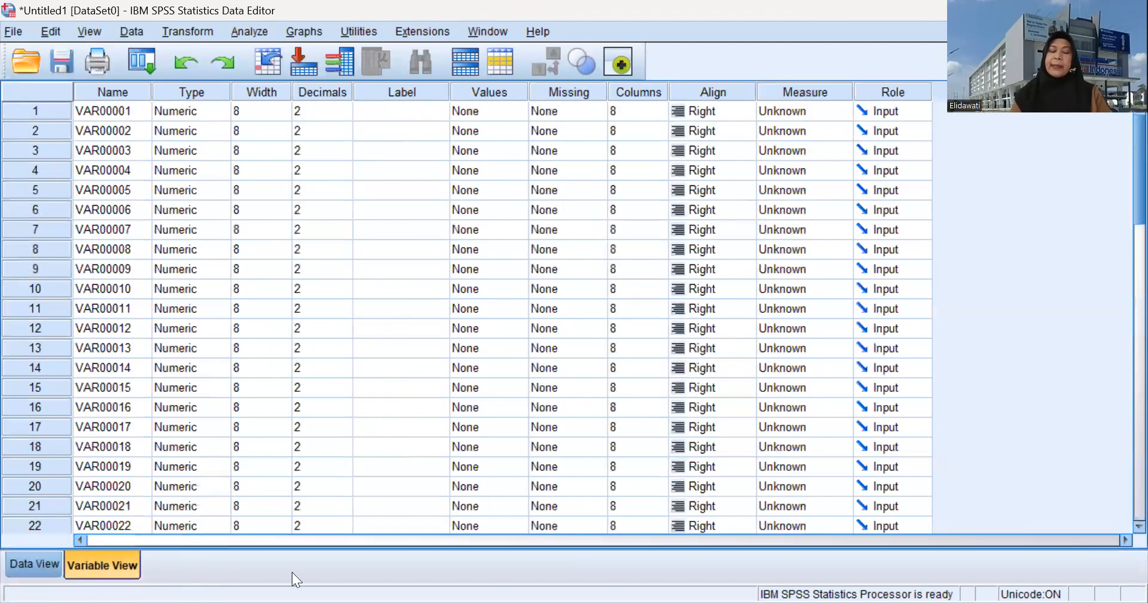
left_click(40, 561)
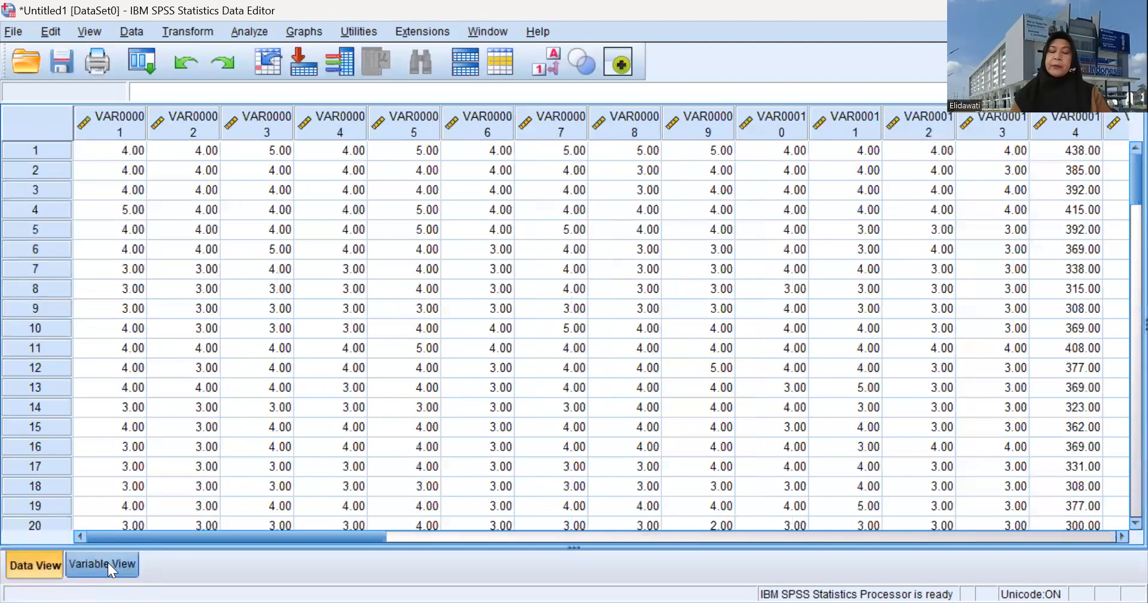
left_click(107, 561)
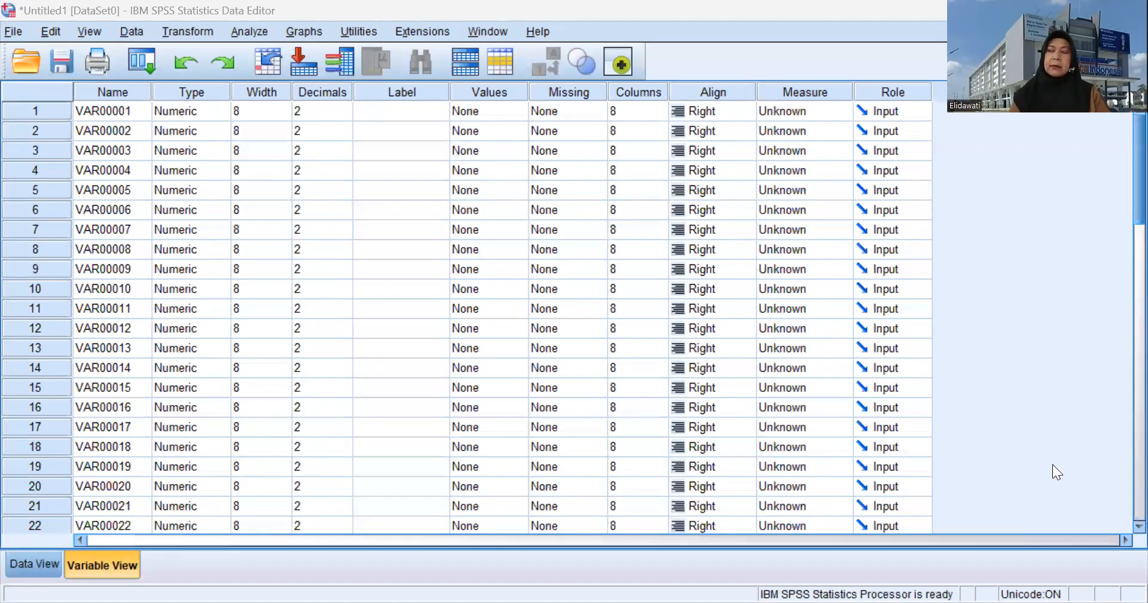
Return to Excel and copy the variable names in row 2, from Y211 through X2
key("alt+Tab")
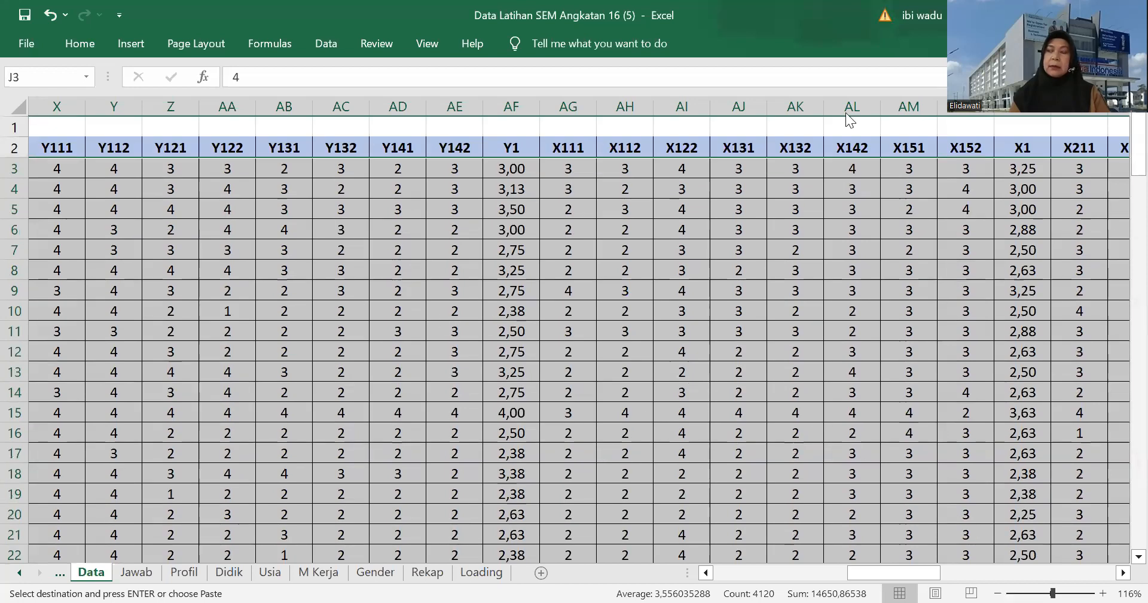
key("alt+Tab")
left_click_drag(916, 574, 755, 574)
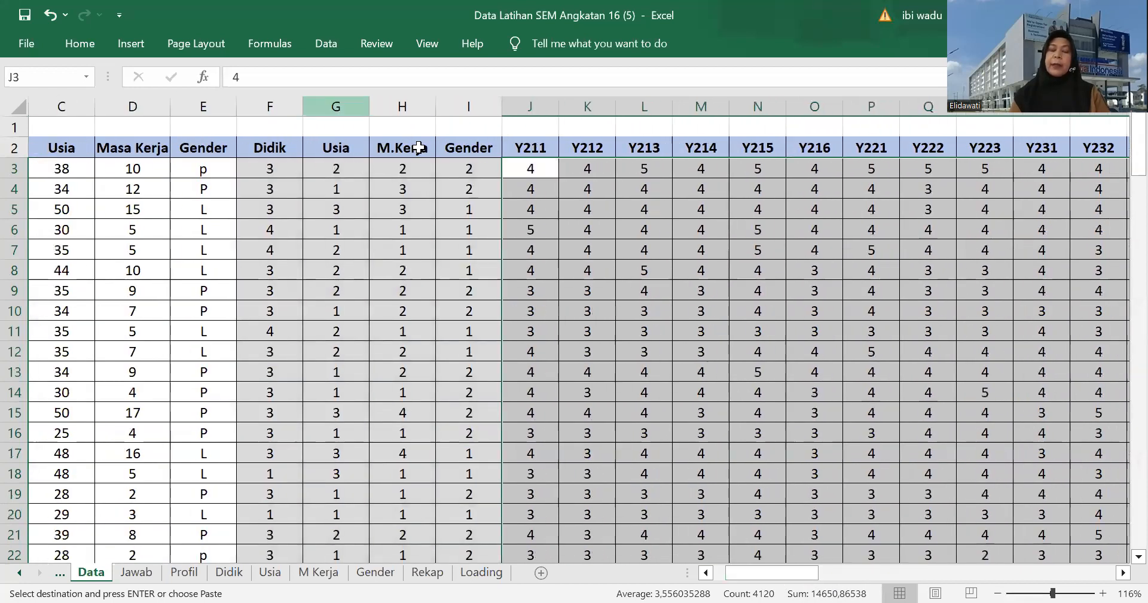
left_click(549, 147)
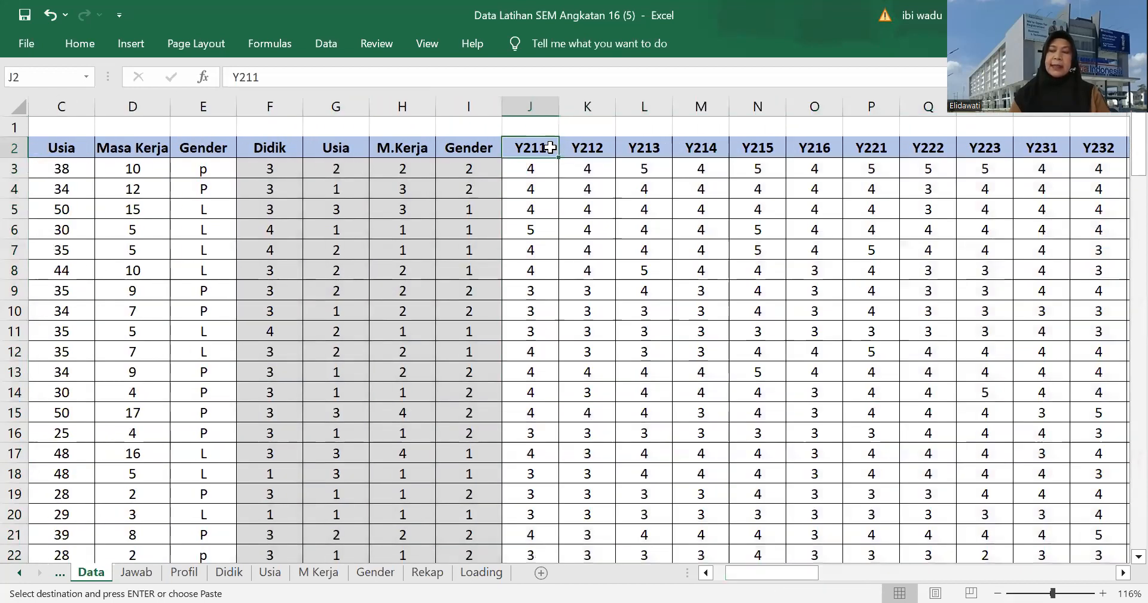
key("ctrl+shift+Right")
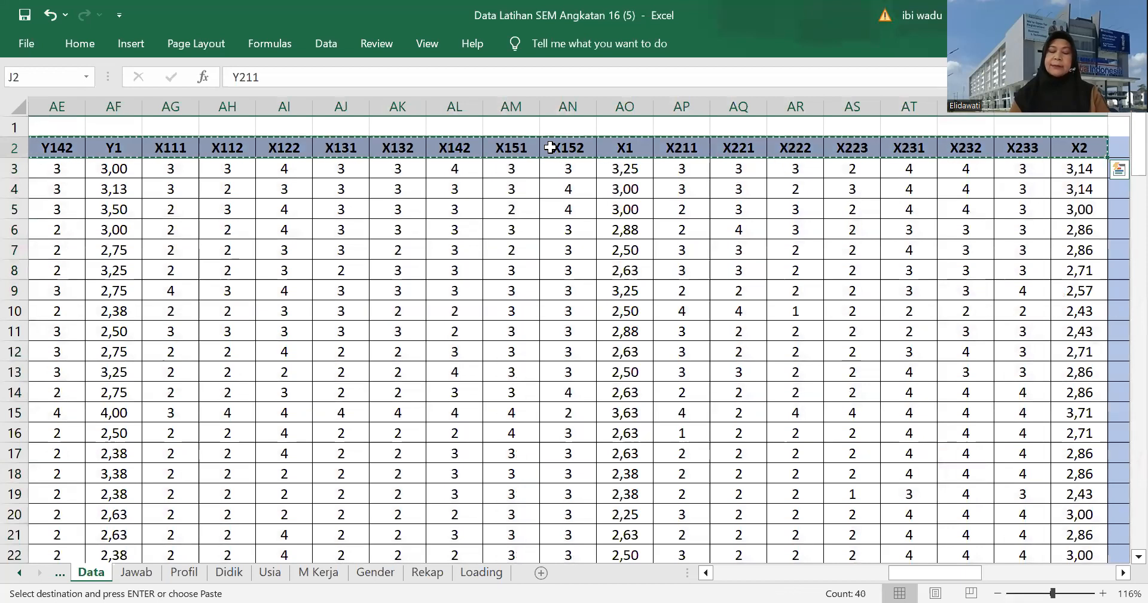
Paste the variable names transposed down column AX starting at cell AX2, and copy the resulting column of names
left_click_drag(925, 575, 974, 575)
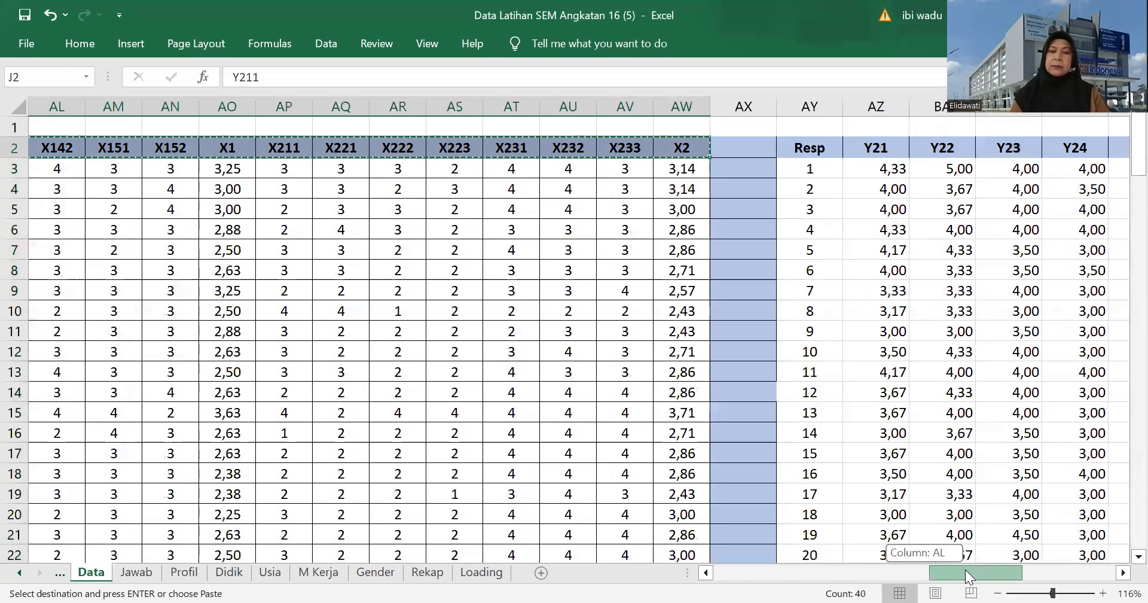
left_click(766, 153)
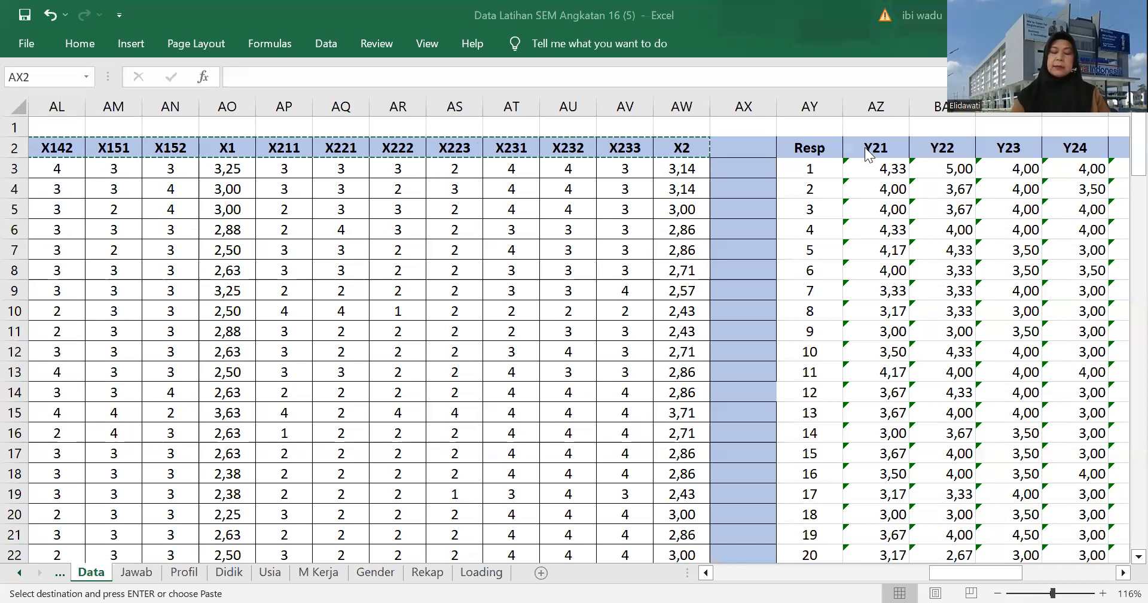
left_click(760, 147)
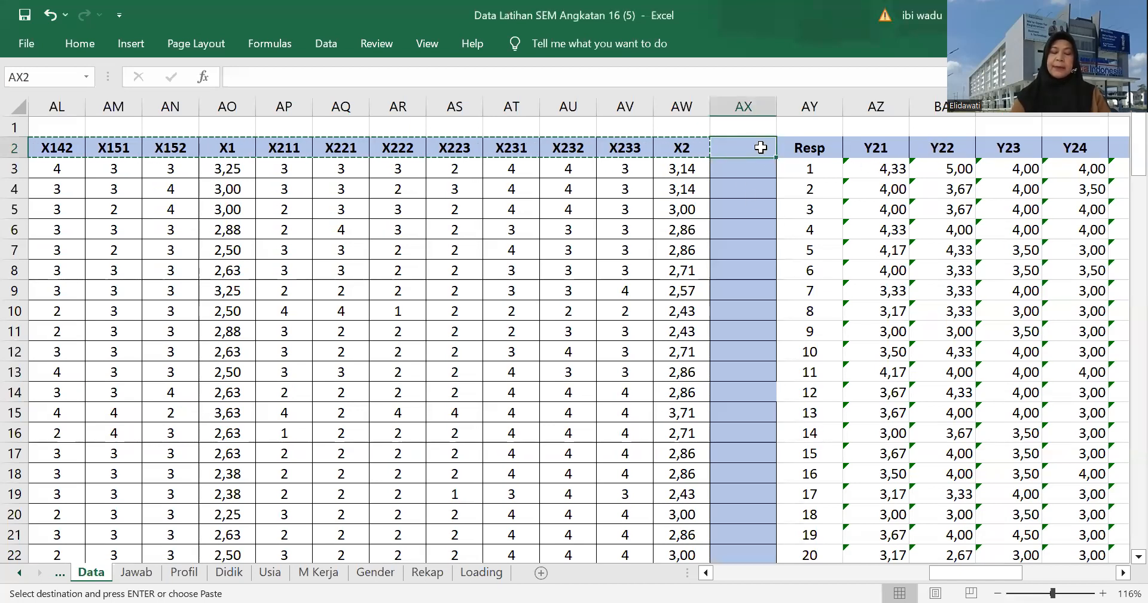
right_click(761, 148)
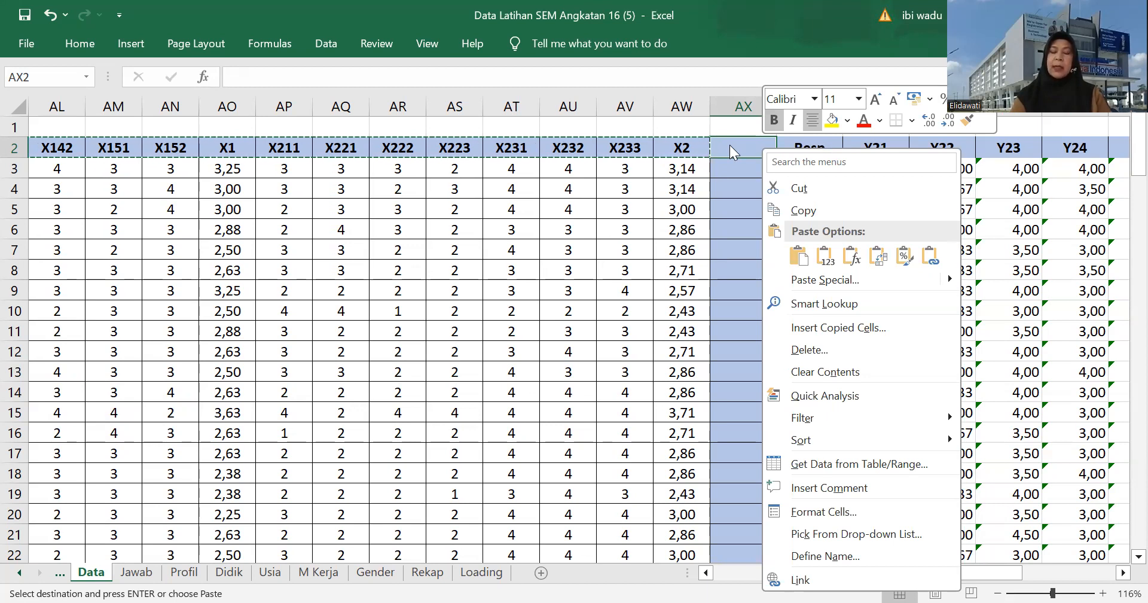
left_click(857, 277)
left_click(864, 404)
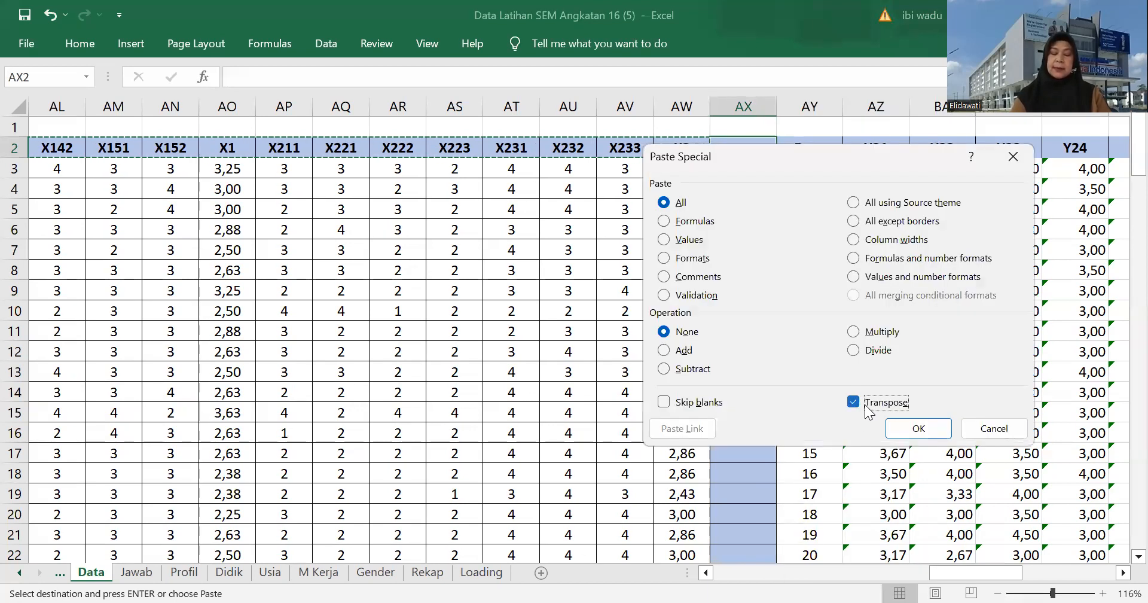
left_click(910, 430)
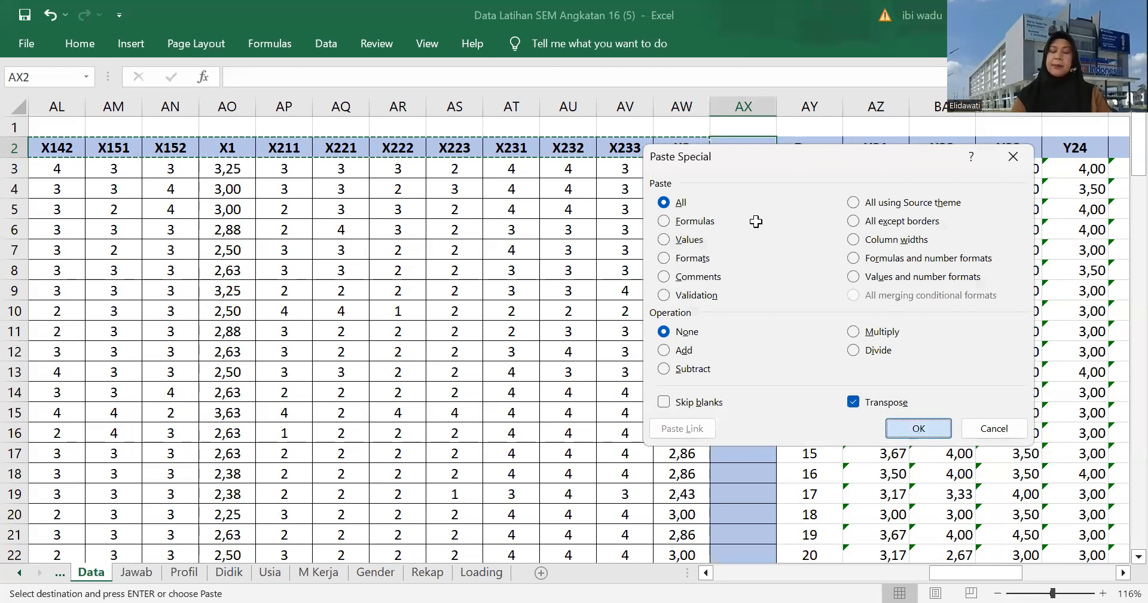
key("Return")
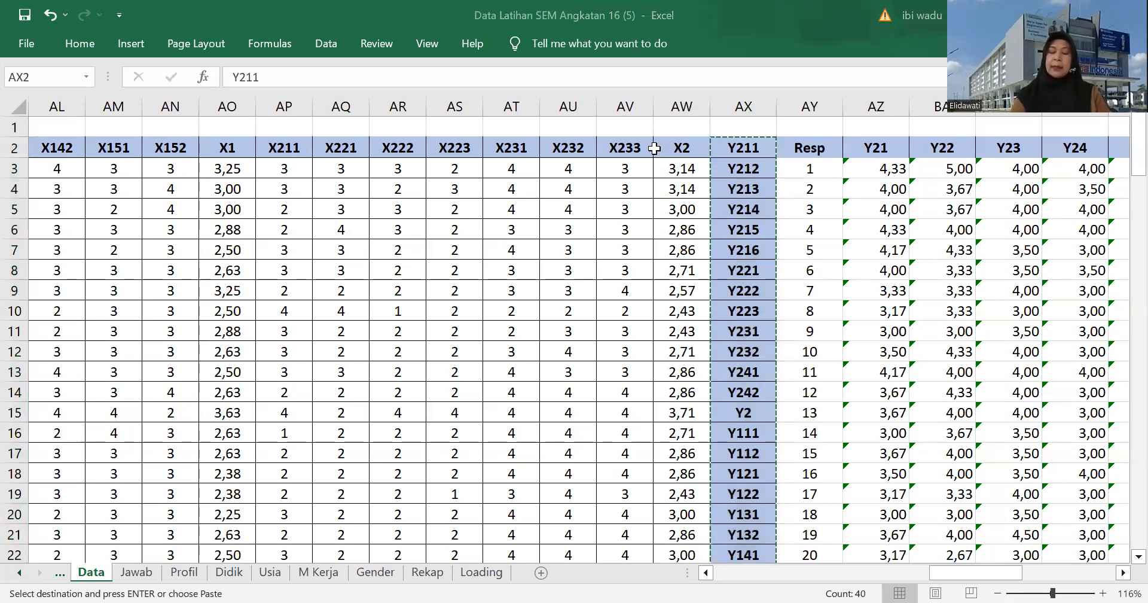
Switch to SPSS Statistics and replace the default variable names with the copied ones, starting at the first variable
key("alt+Tab")
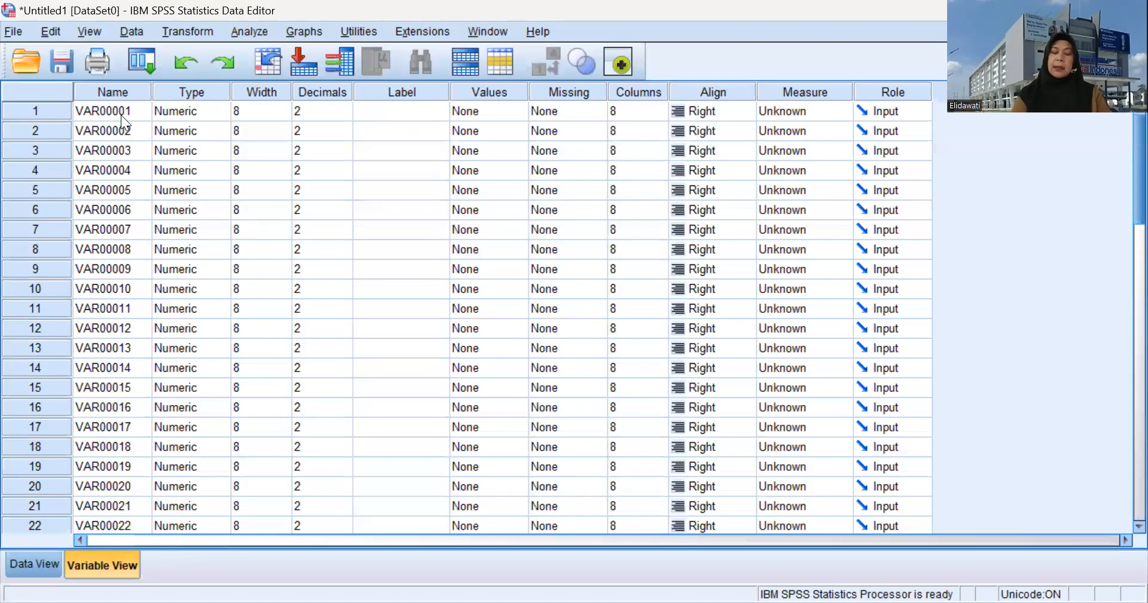
left_click(121, 115)
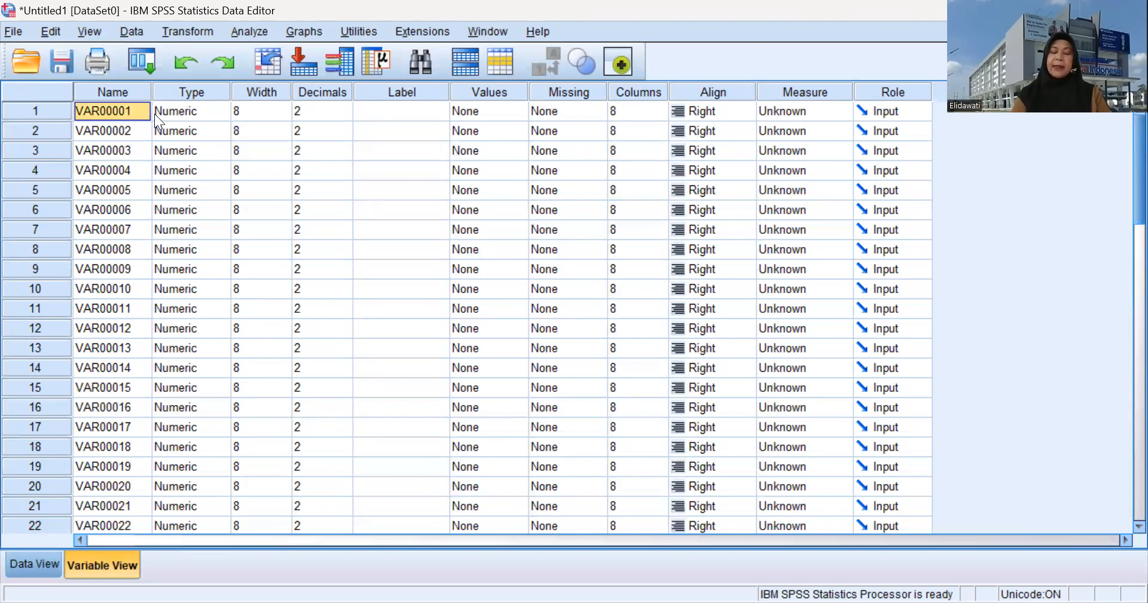
key("ctrl+v")
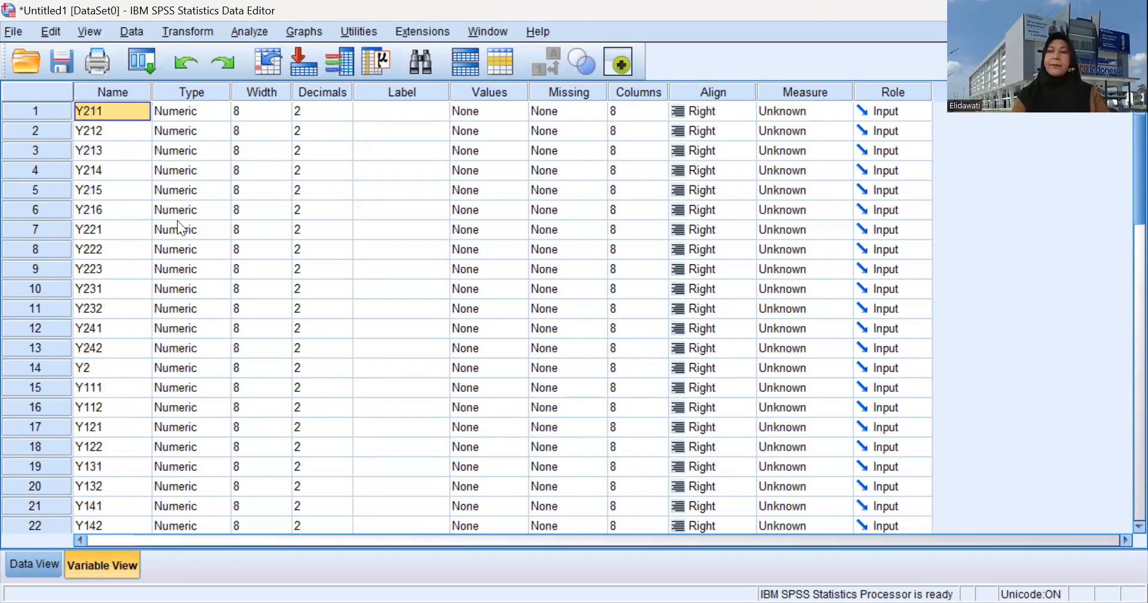
Set up a Reliability Analysis from the data values with Y211 through Y242 as the items, leaving out the total Y2
left_click(36, 570)
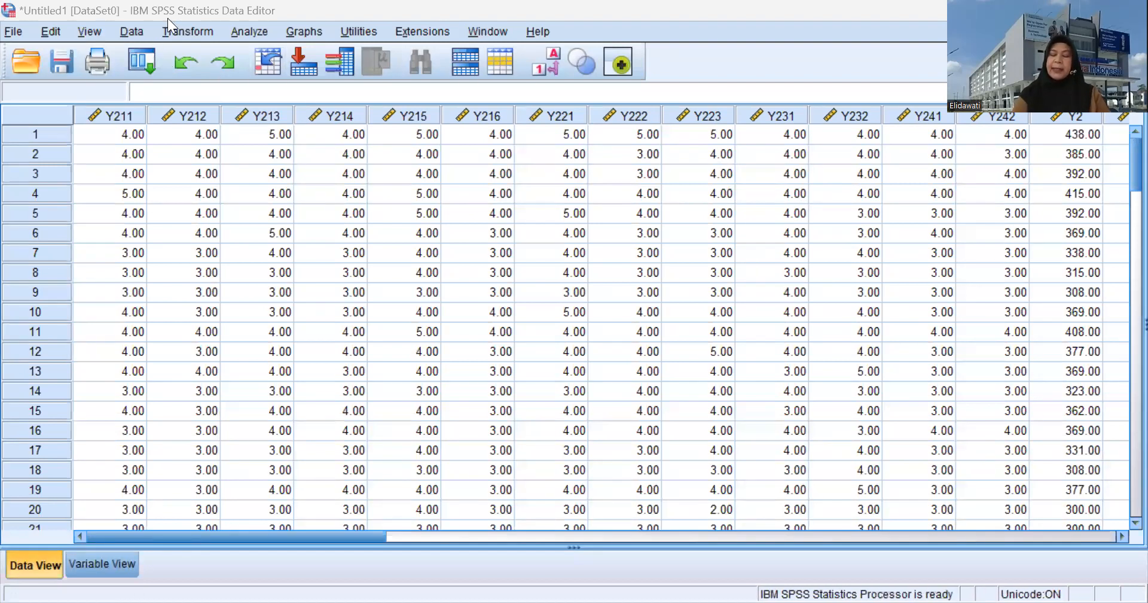
left_click(238, 34)
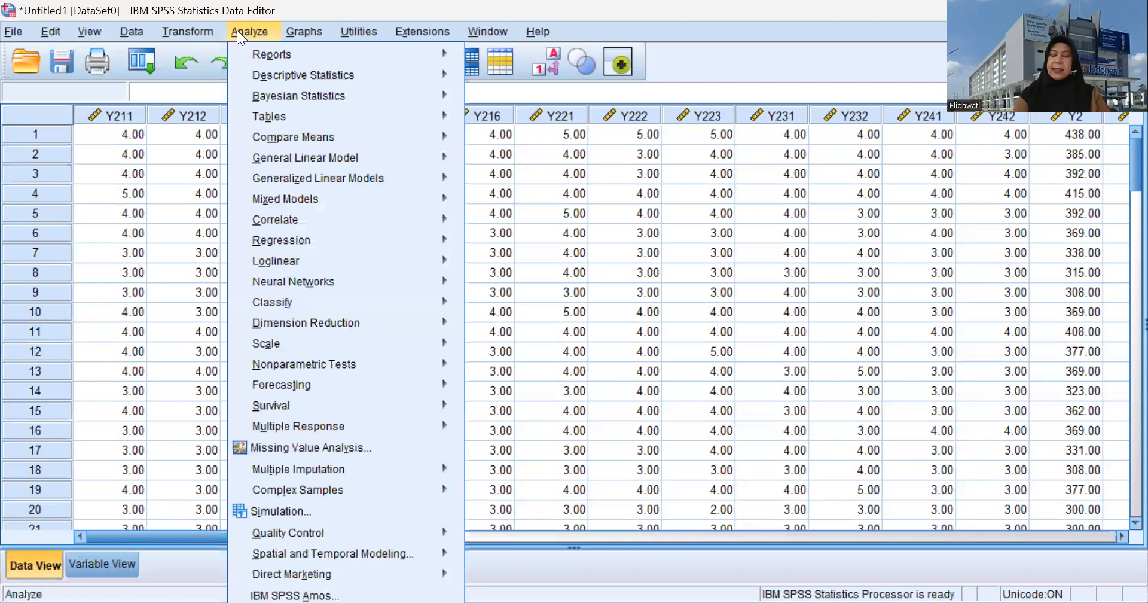
mouse_move(341, 348)
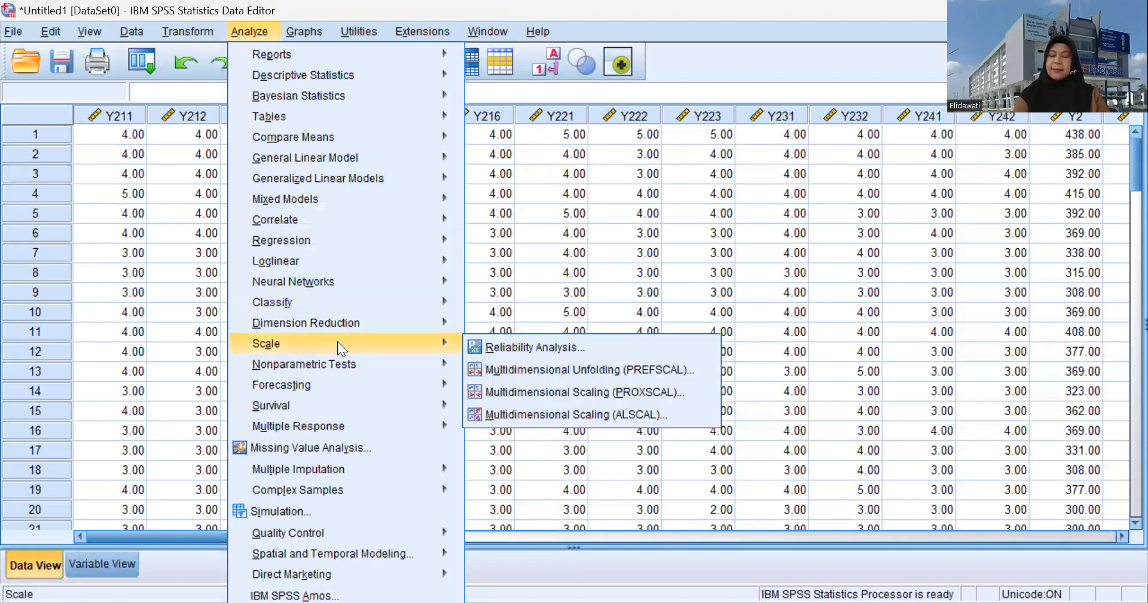
left_click(500, 347)
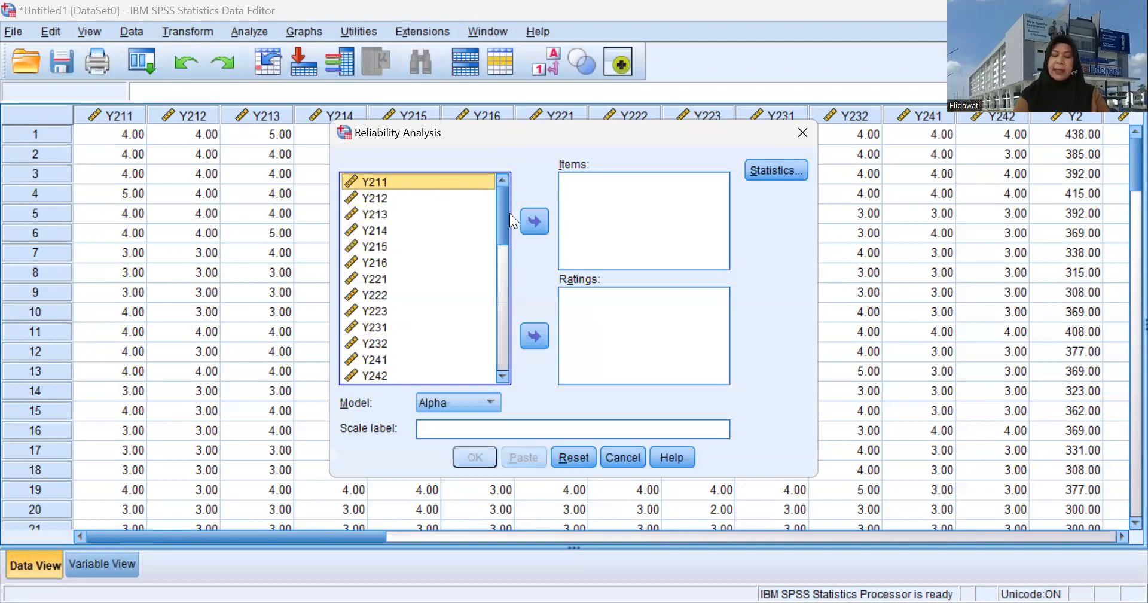
scroll(415, 304, "down", 2)
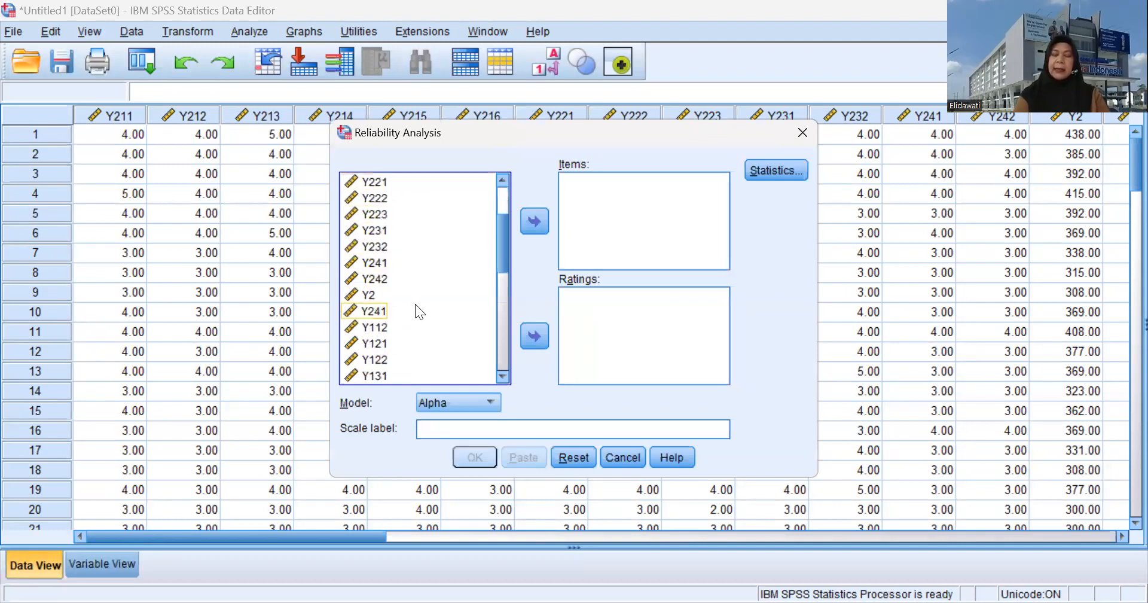
left_click(376, 277, "shift")
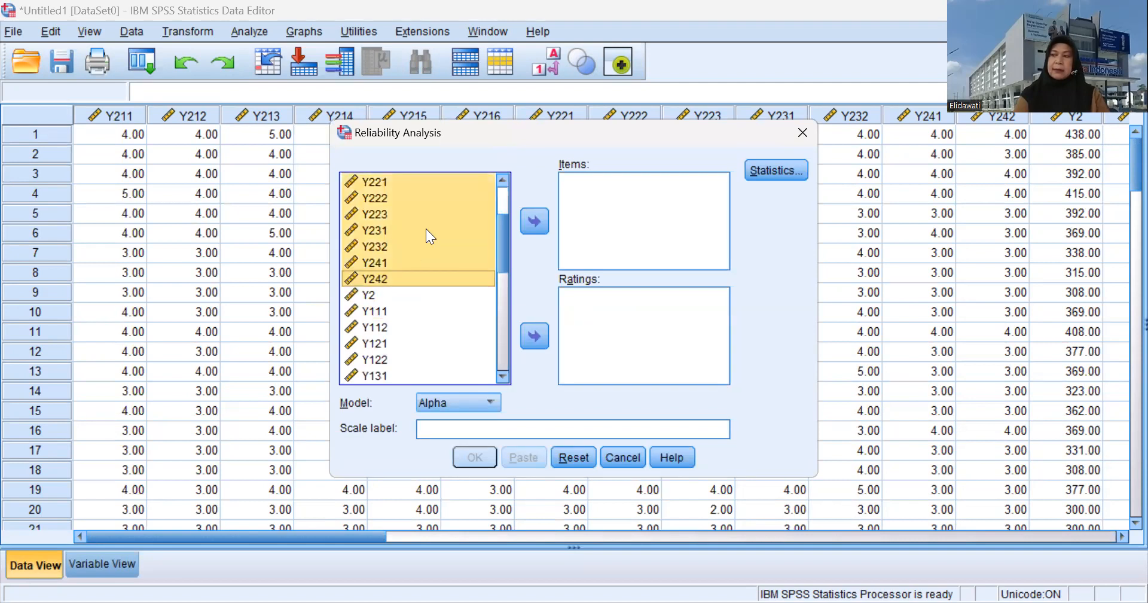
scroll(426, 228, "up", 2)
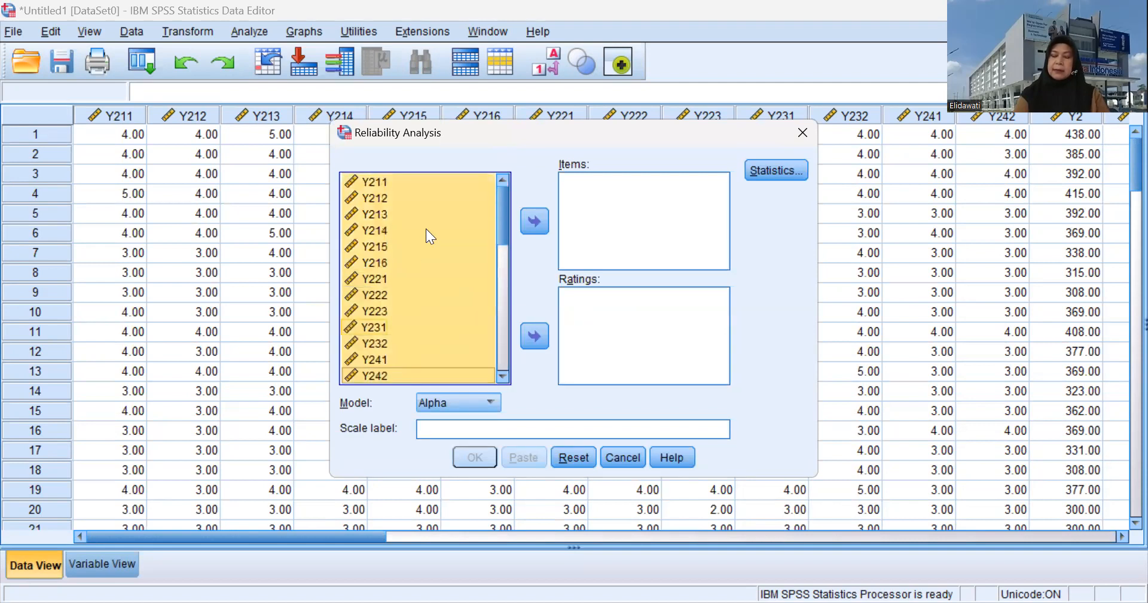
left_click(532, 221)
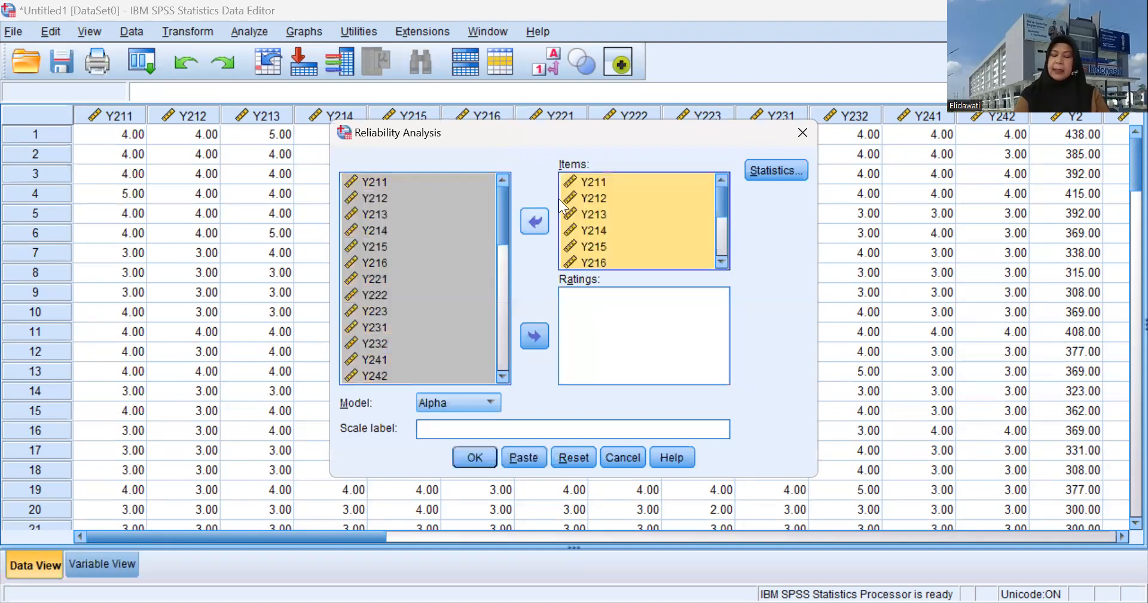
Request the Item, Scale and Scale if item deleted descriptives and run the reliability analysis
left_click(788, 165)
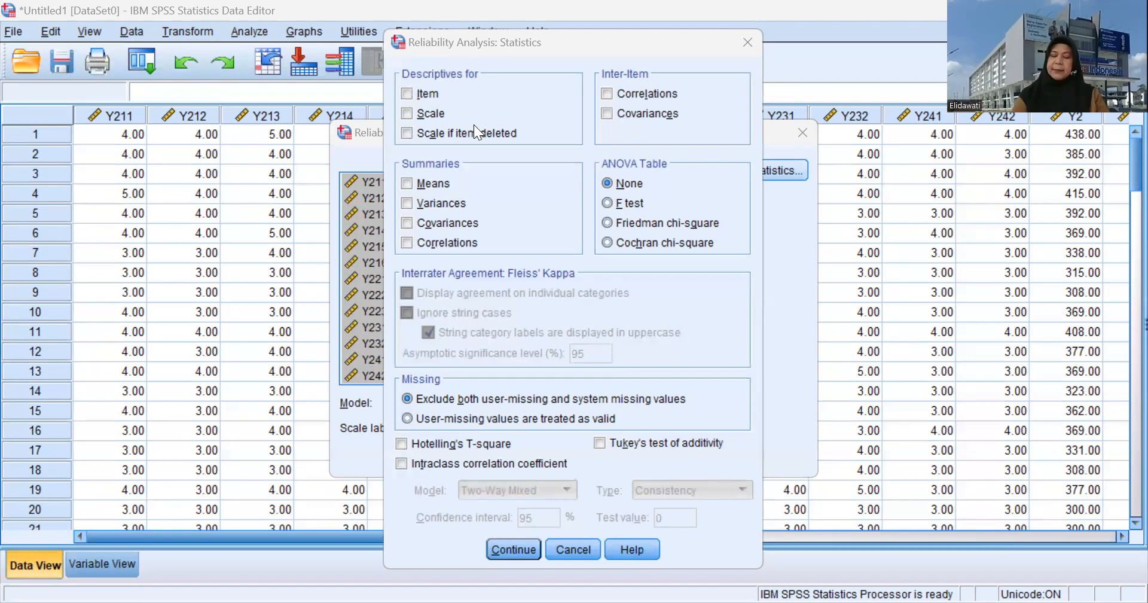
left_click(407, 94)
left_click(407, 113)
left_click(418, 133)
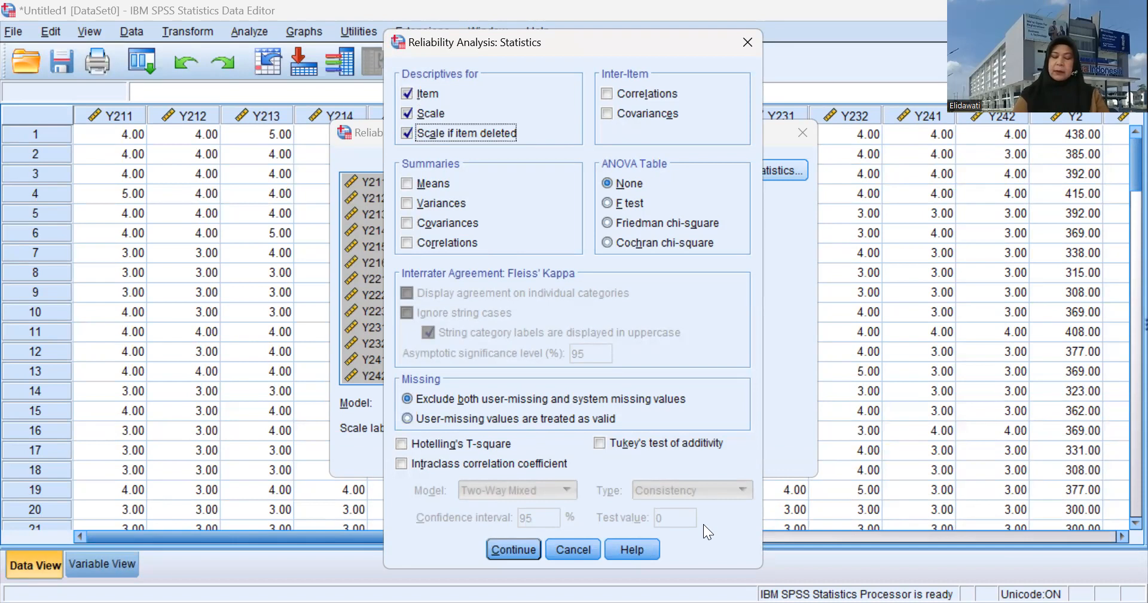
left_click(521, 552)
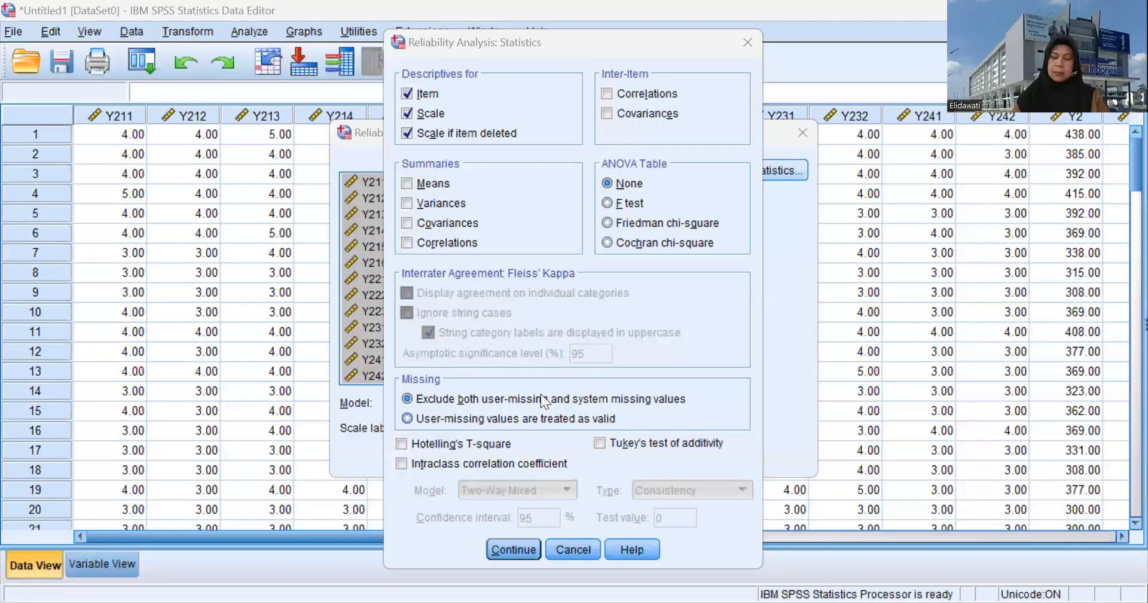
left_click(509, 548)
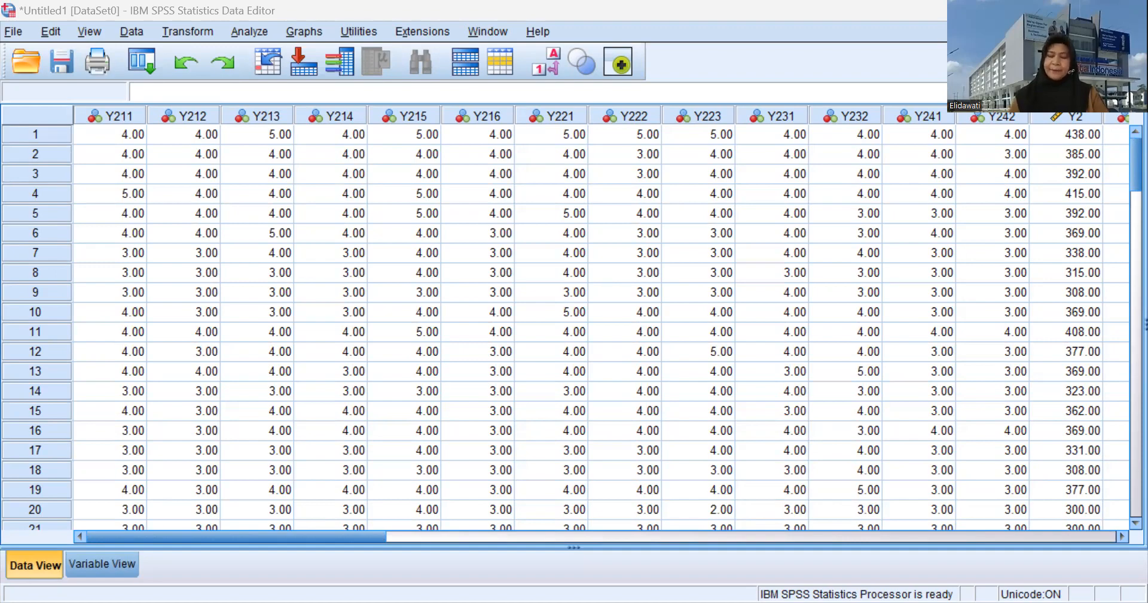
Run the reliability analysis again with items Y111 through Y142 in place of the Y2 items
left_click(245, 33)
mouse_move(294, 345)
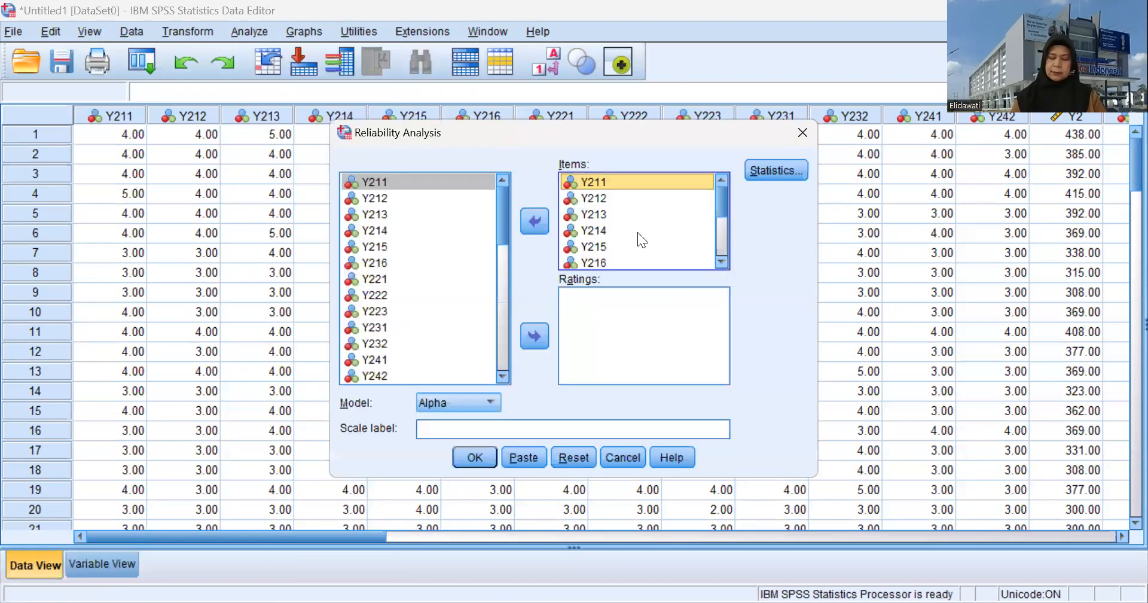
key("ctrl+a")
left_click(540, 222)
scroll(417, 287, "down", 3)
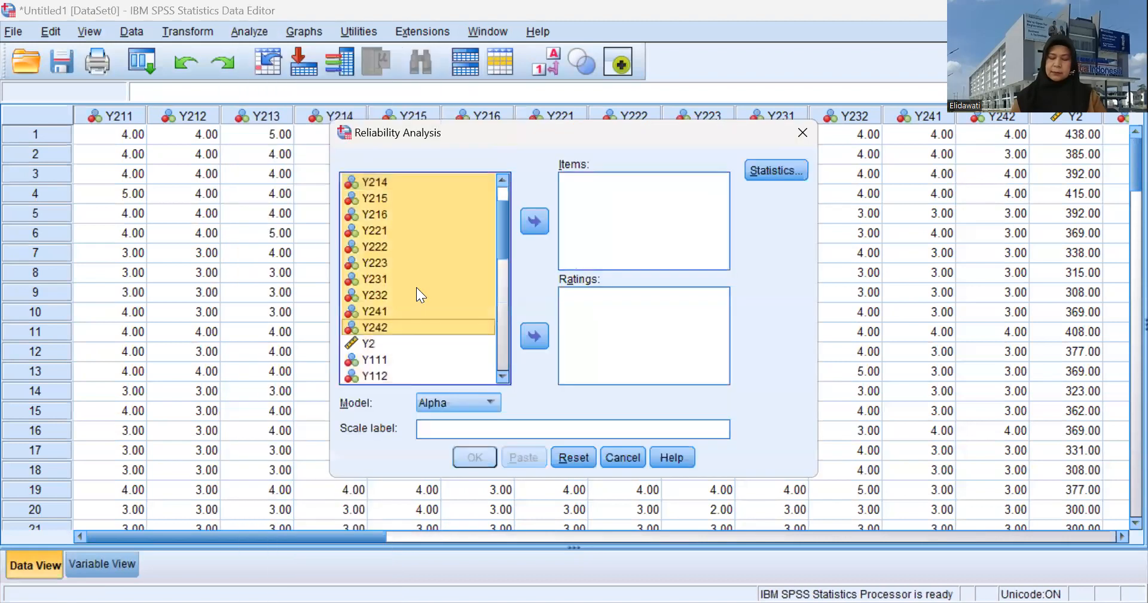
scroll(411, 288, "down", 3)
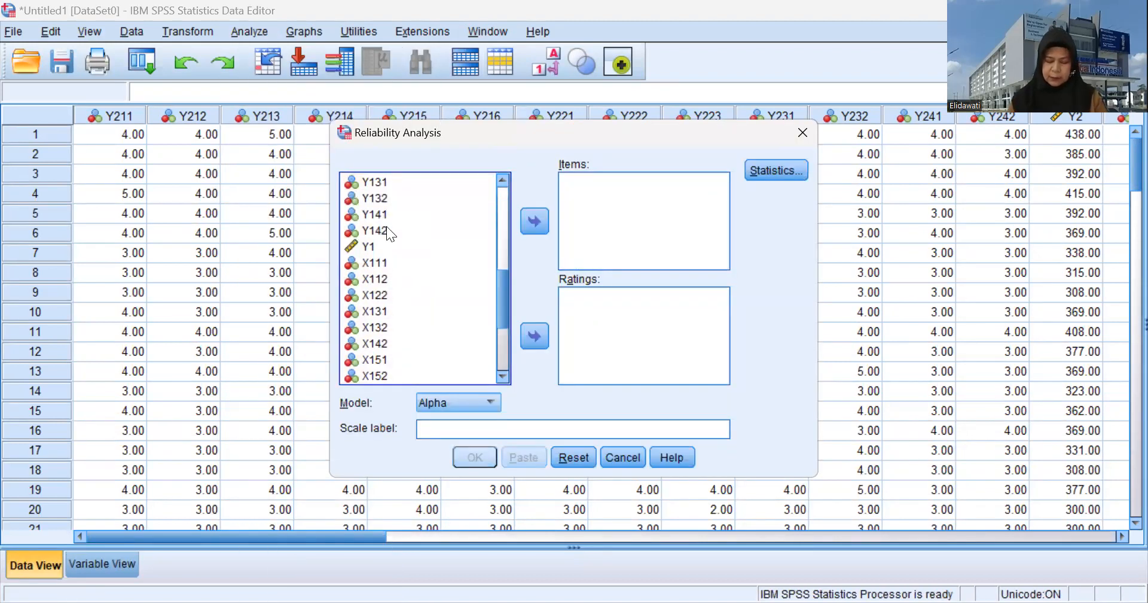
left_click(374, 230, "shift")
left_click(534, 222)
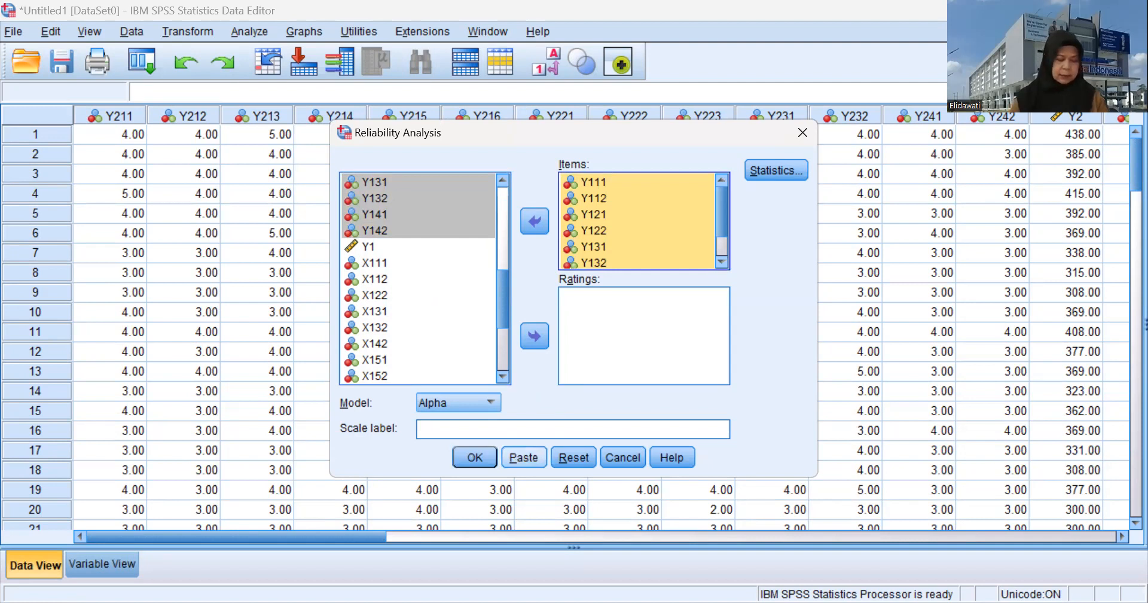
left_click(474, 457)
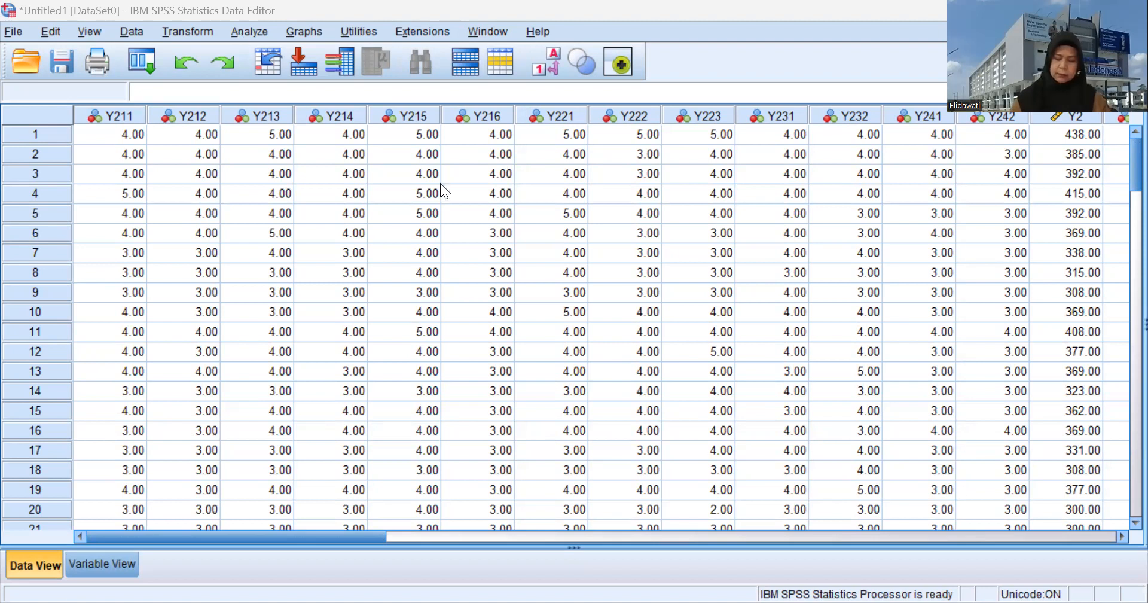
Run the reliability analysis with the Y1 items replaced by X111 through X152
left_click(250, 31)
mouse_move(263, 352)
left_click(502, 345)
key("ctrl+a")
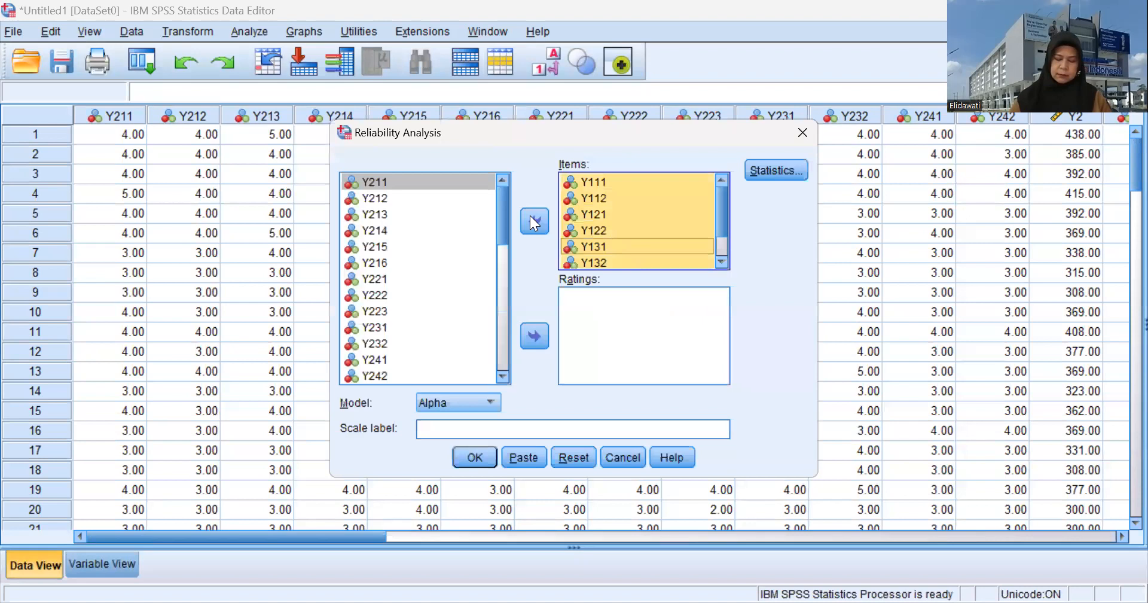
left_click(532, 219)
left_click(392, 325)
scroll(391, 327, "down", 2)
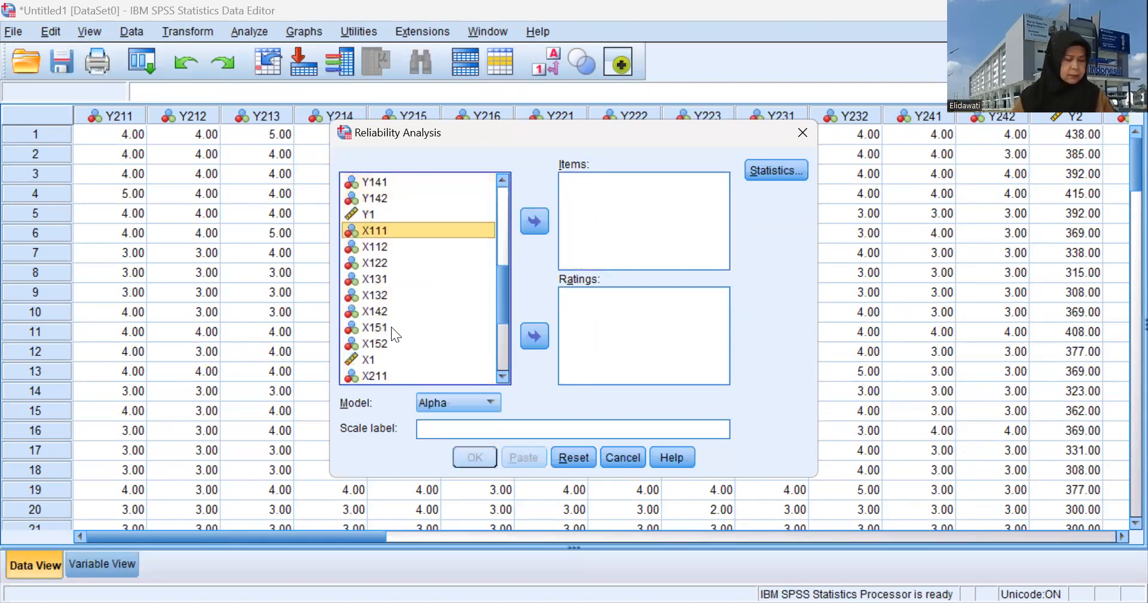
left_click(374, 338, "shift")
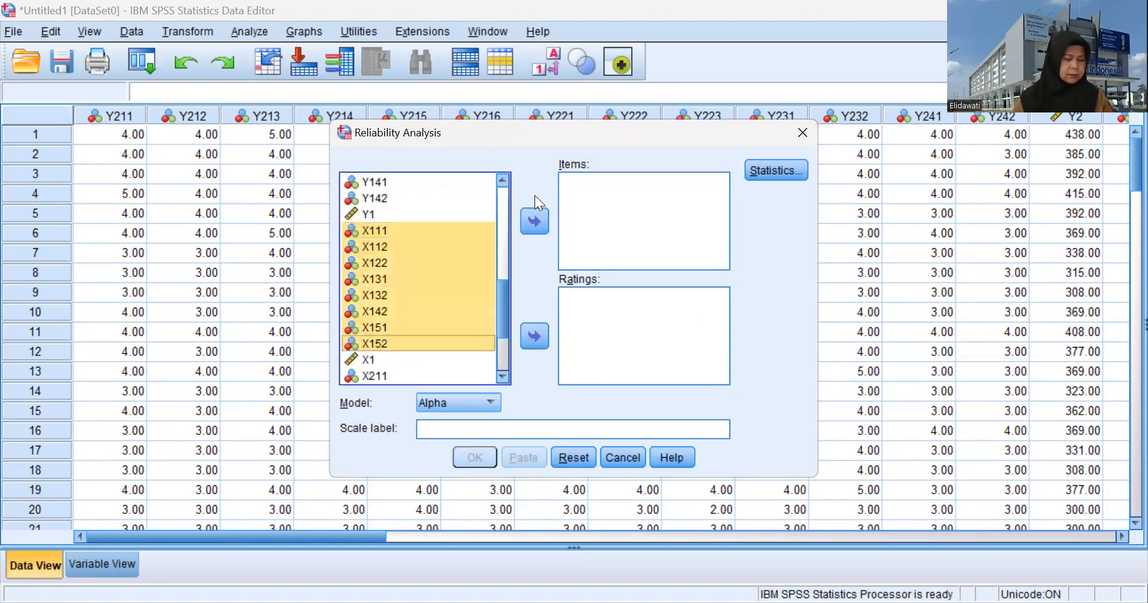
left_click(535, 220)
left_click(481, 460)
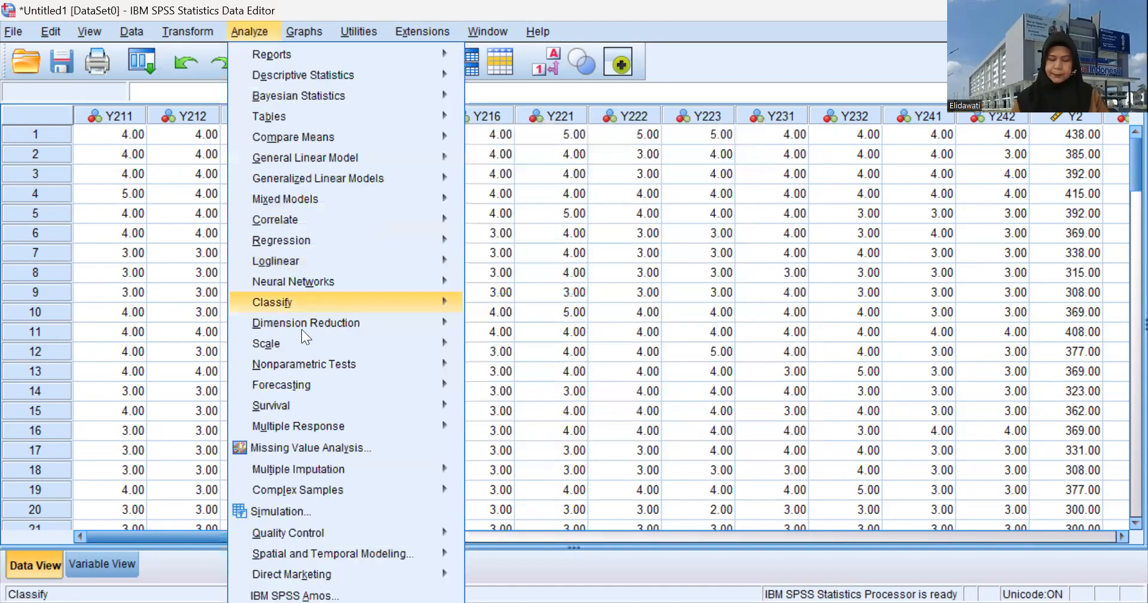
Run the reliability analysis with the X1 items replaced by X211 through X233
mouse_move(442, 344)
left_click(492, 342)
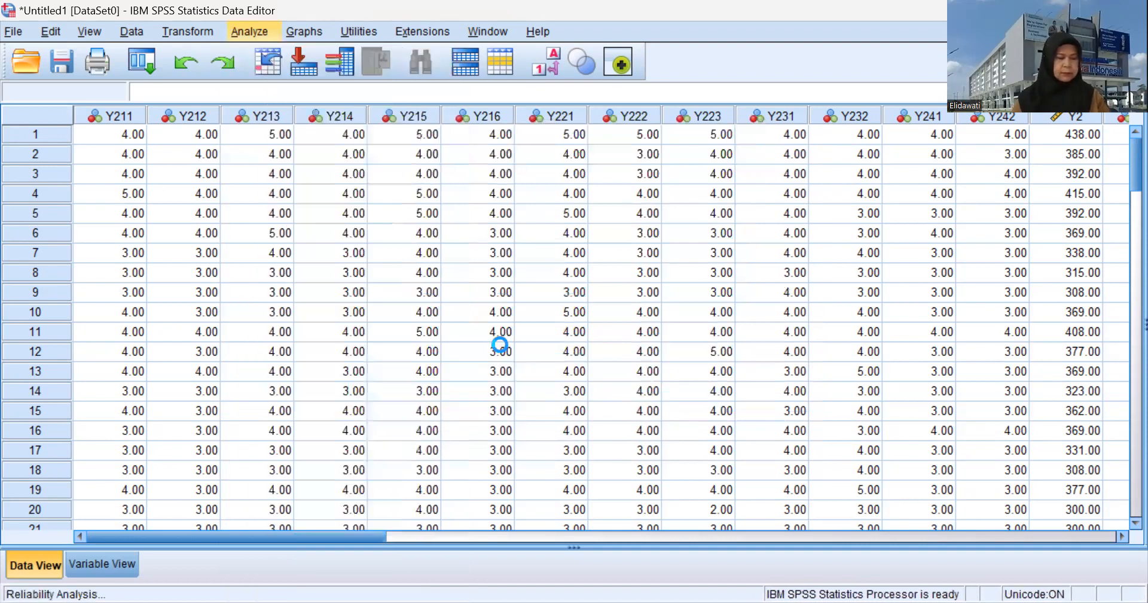
key("ctrl+a")
left_click(532, 221)
scroll(418, 293, "down", 1)
left_click(399, 277)
scroll(412, 299, "down", 1)
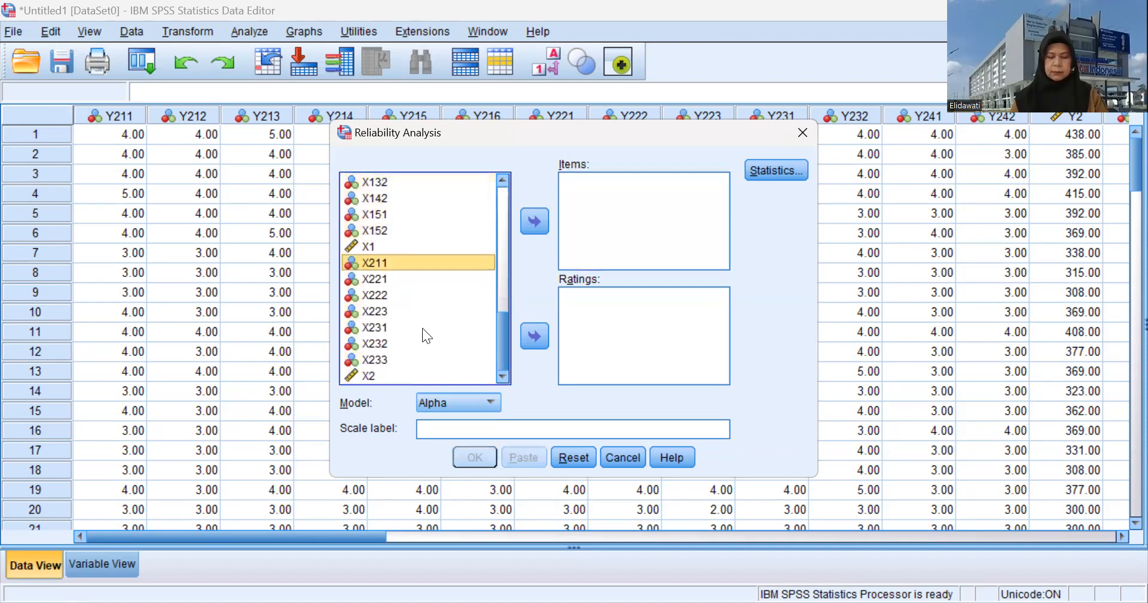
left_click(390, 361, "shift")
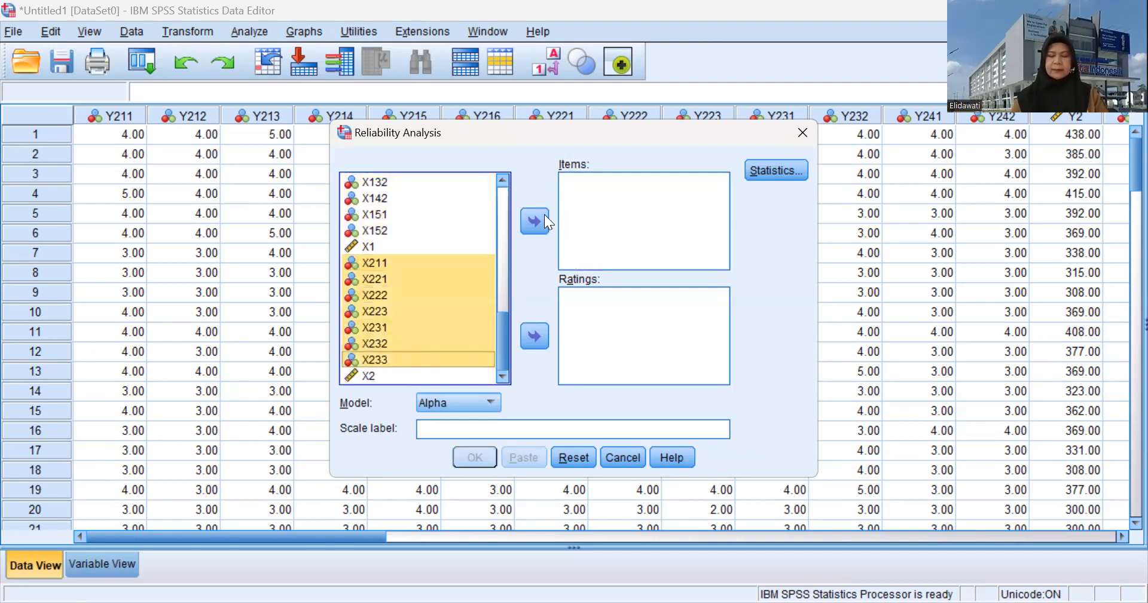
left_click(543, 218)
left_click(473, 464)
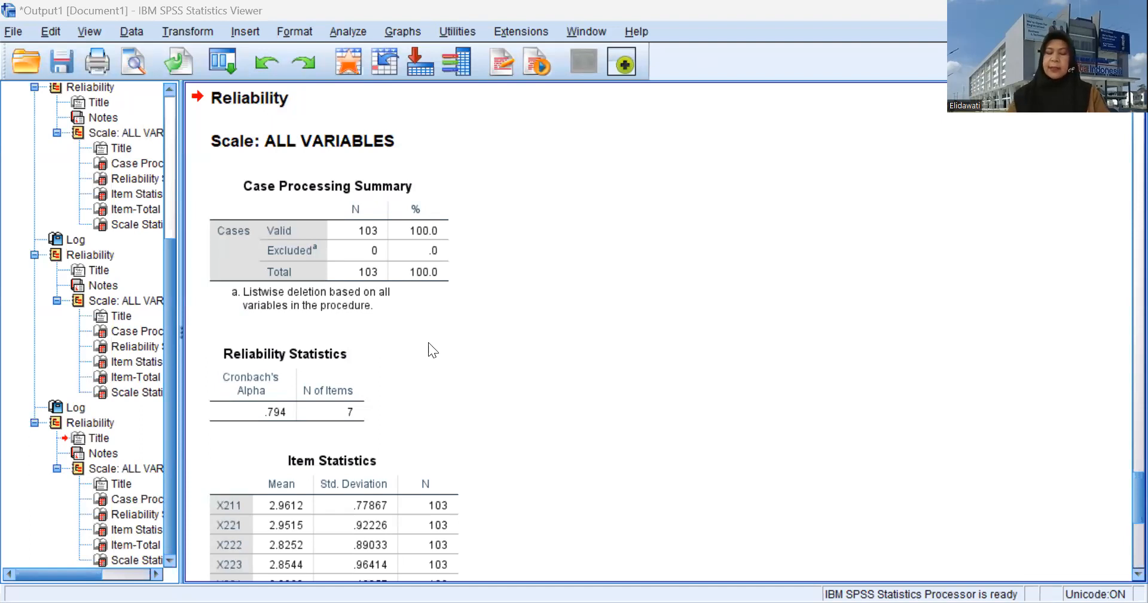
Review the reliability output of the X2 items, from the case summary down to the item-total and scale statistics
scroll(441, 340, "up", 3)
scroll(446, 342, "down", 2)
left_click(450, 333)
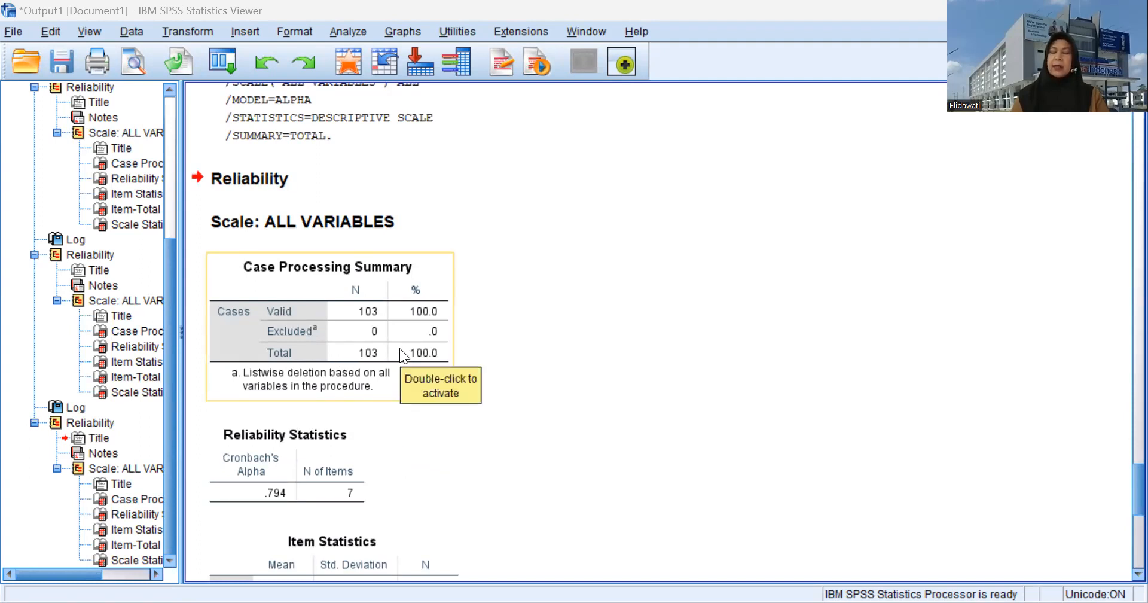
scroll(419, 353, "down", 10)
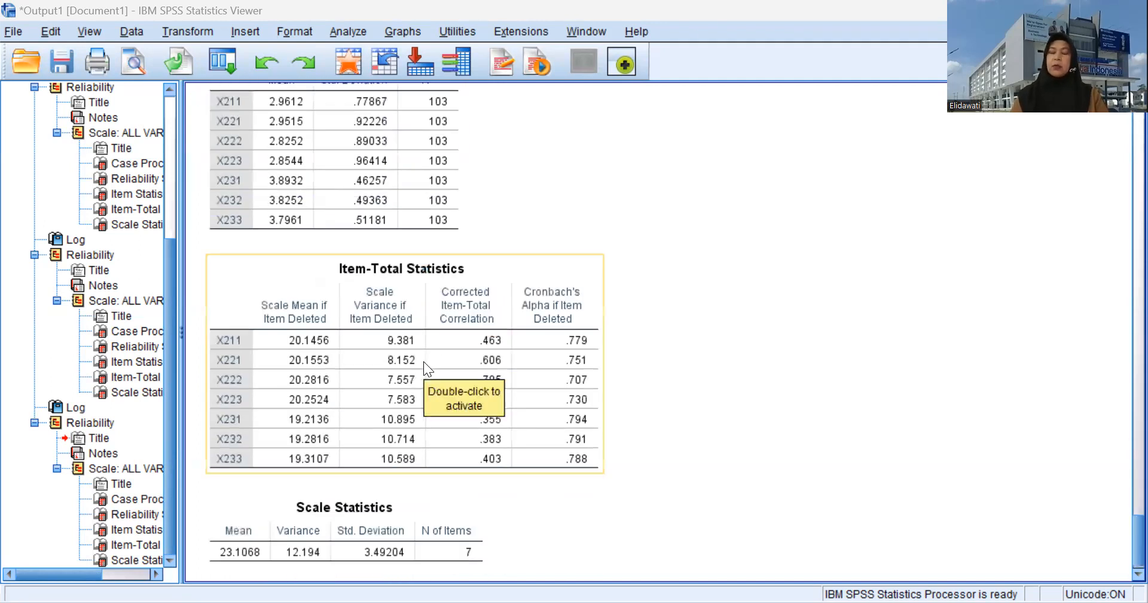
scroll(424, 361, "down", 1)
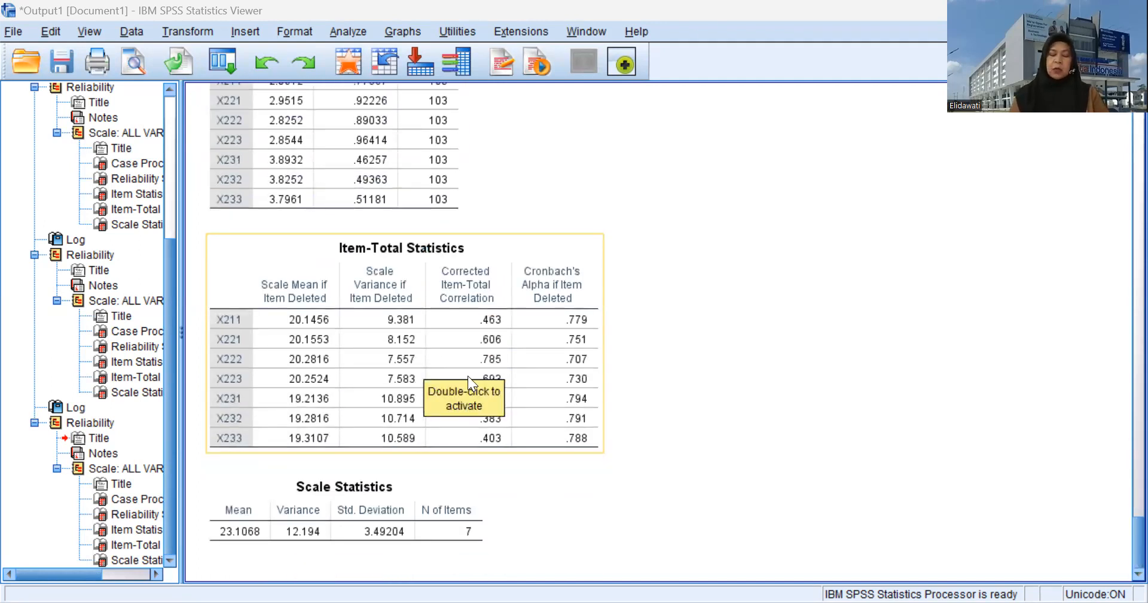
Go back to the Y2 items' output and examine their Cronbach's Alpha and corrected item-total correlations
scroll(493, 345, "up", 20)
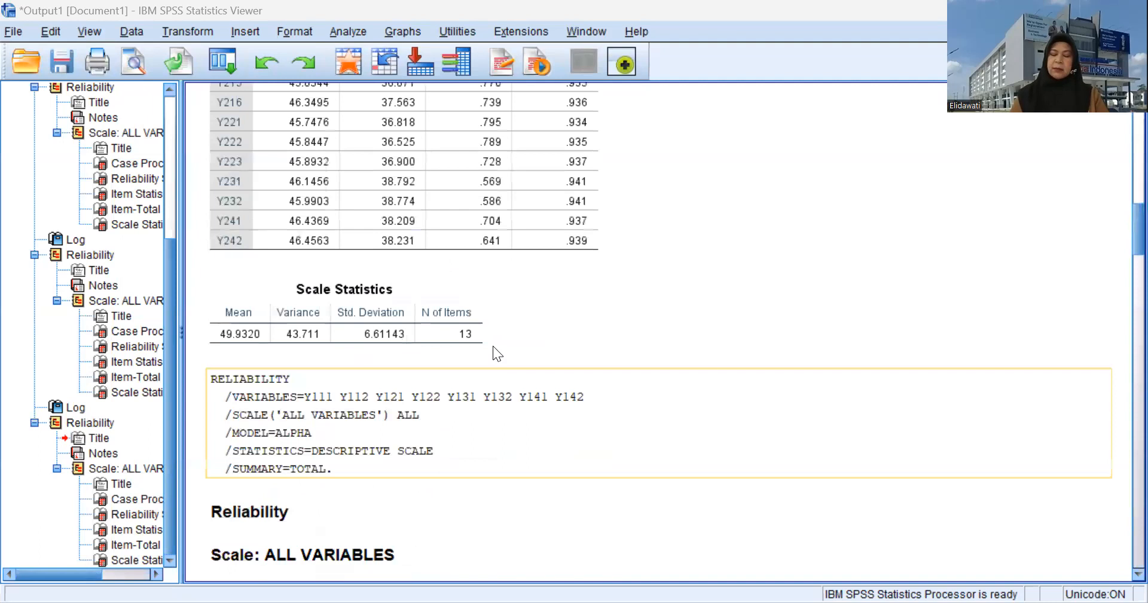
scroll(494, 345, "down", 20)
scroll(496, 342, "up", 7)
scroll(472, 356, "down", 10)
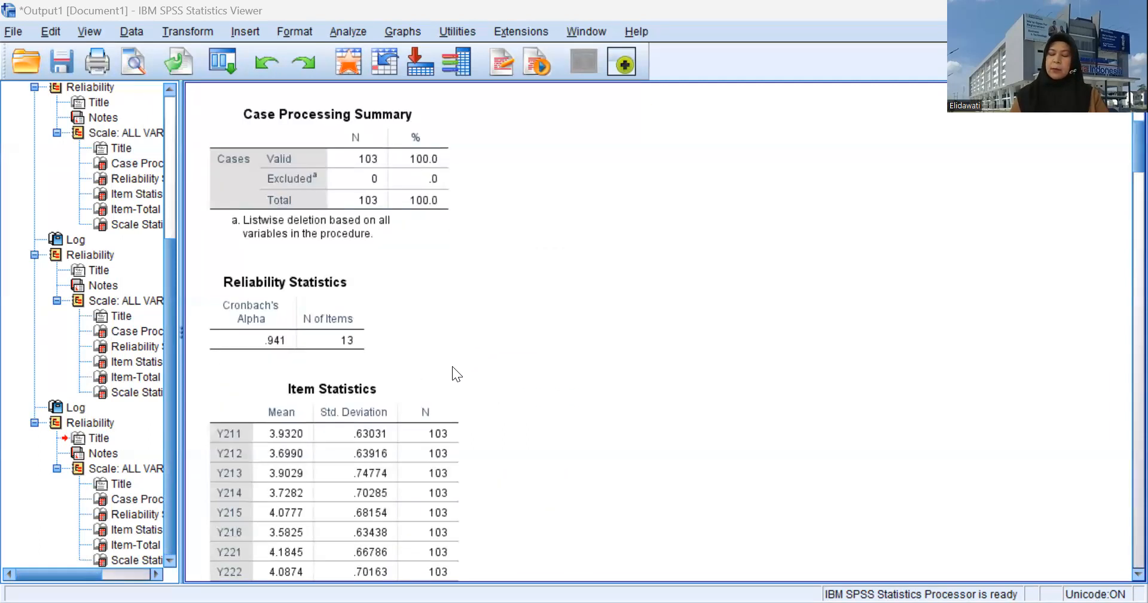
scroll(450, 361, "down", 18)
scroll(455, 349, "down", 8)
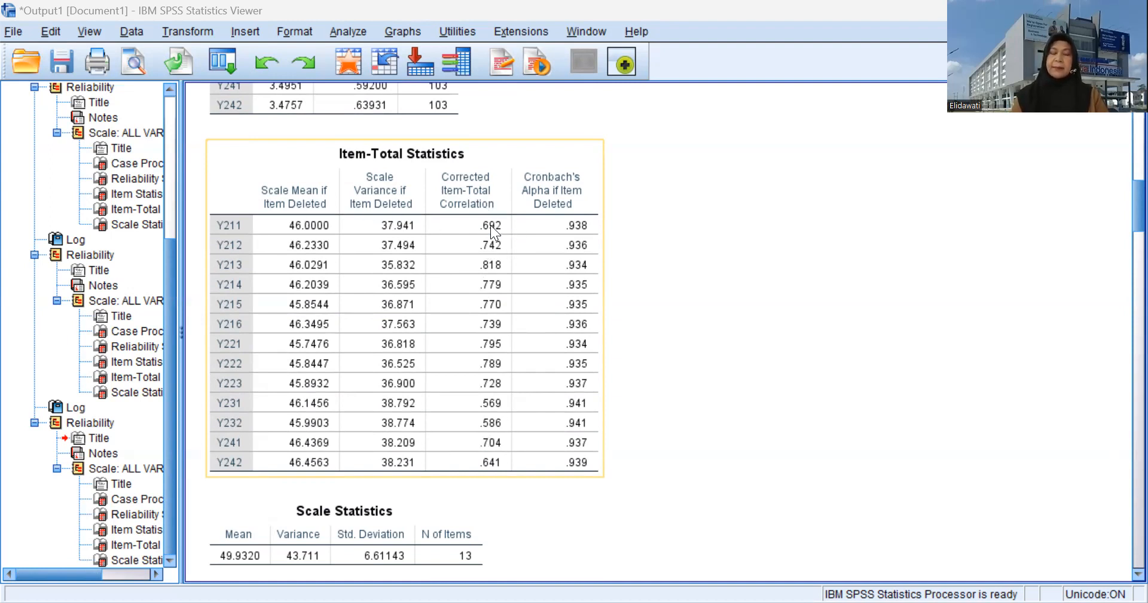
Examine the Cronbach's Alpha and the item-total statistics of items Y111 through Y142
scroll(501, 311, "down", 10)
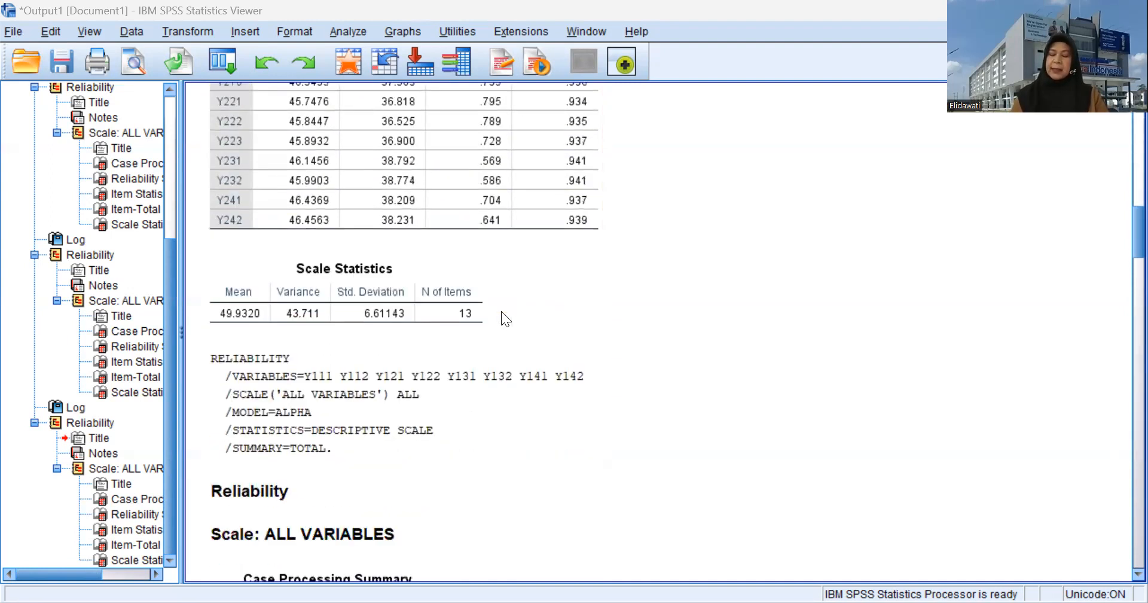
scroll(502, 308, "down", 8)
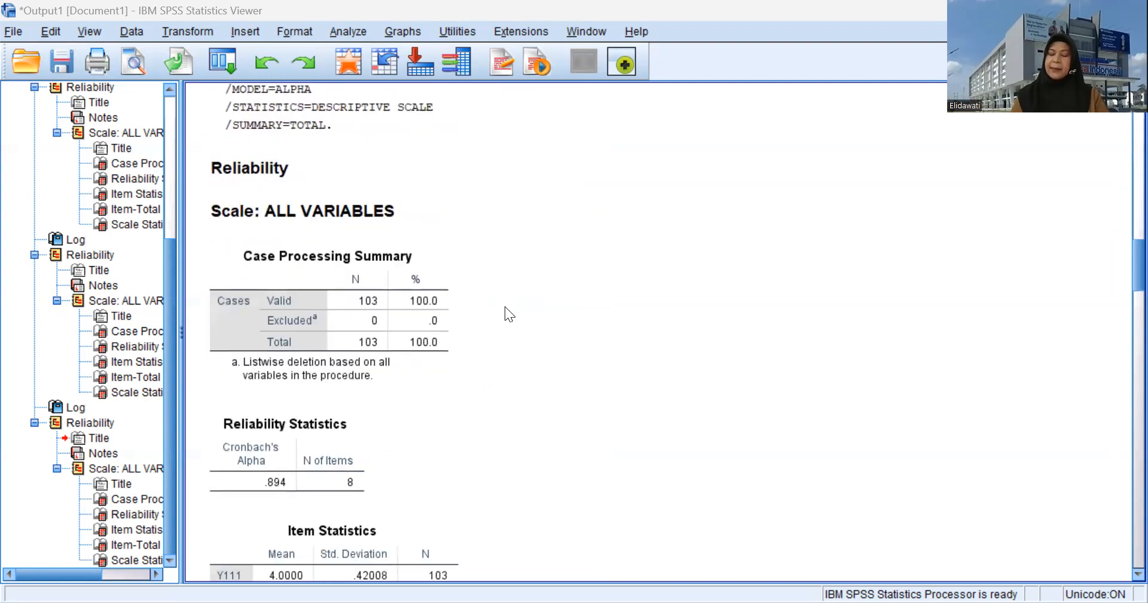
scroll(505, 306, "down", 8)
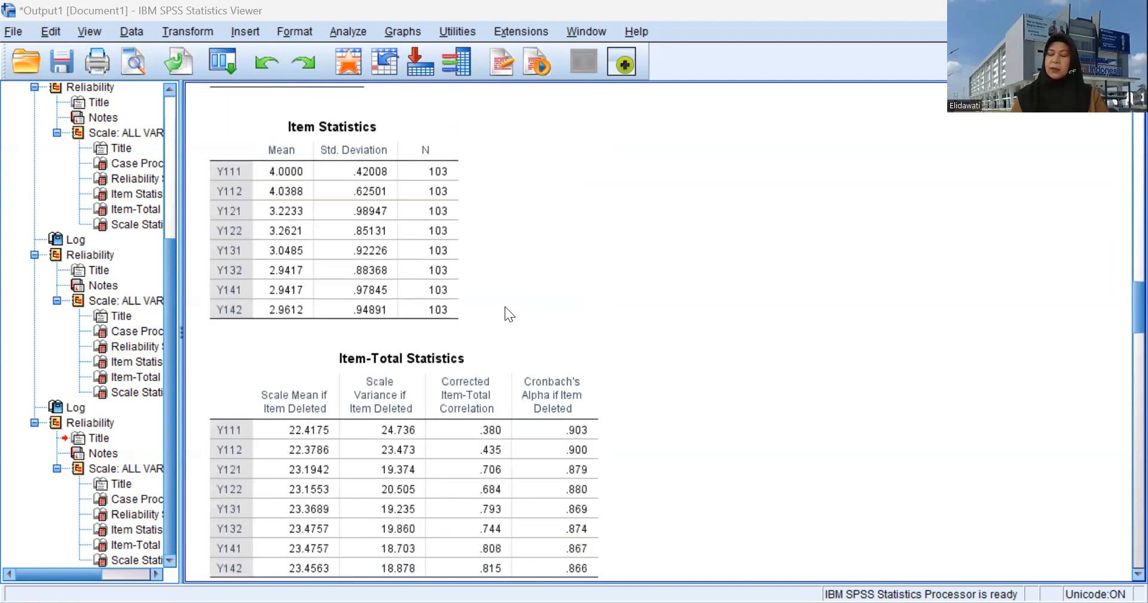
left_click(505, 328)
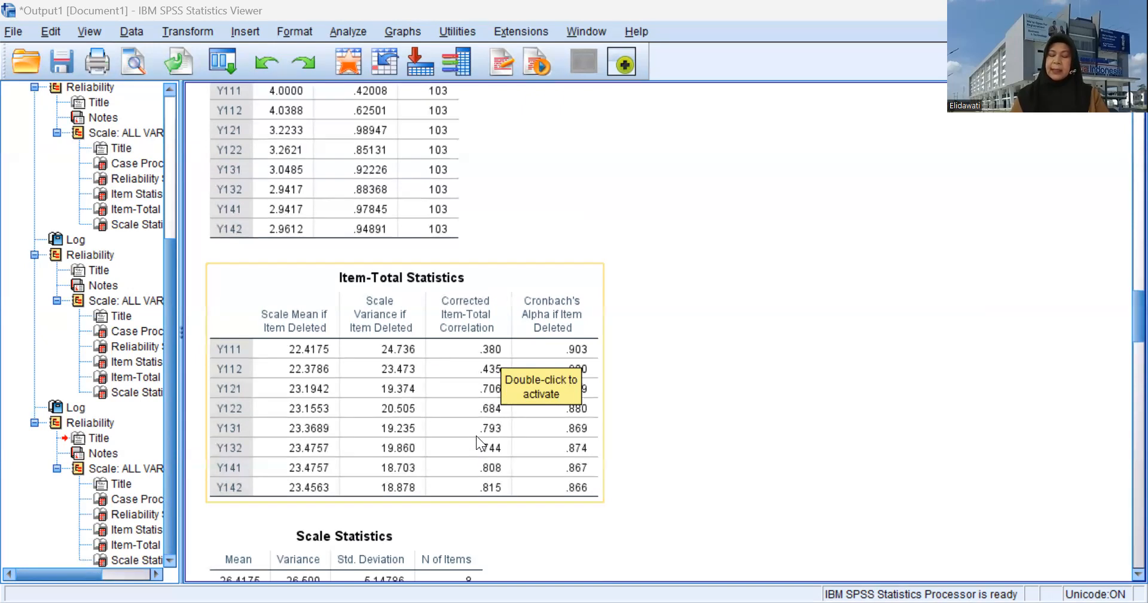
Compare the item-total statistics of the Y1 items with those of the X2 items in the reliability output
scroll(475, 438, "down", 3)
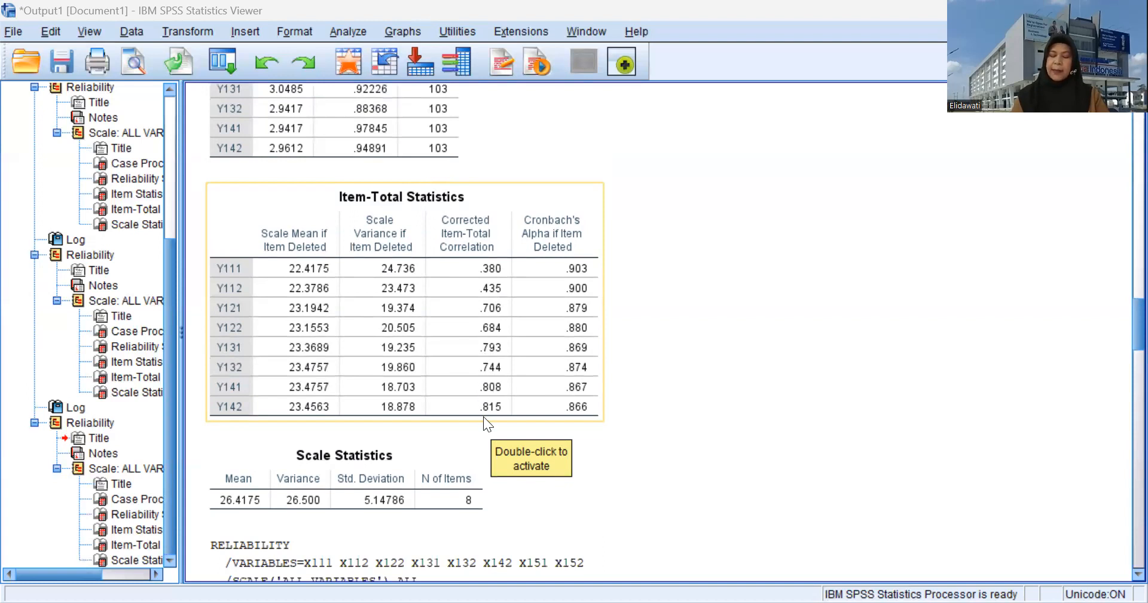
scroll(483, 417, "down", 3)
scroll(487, 419, "down", 10)
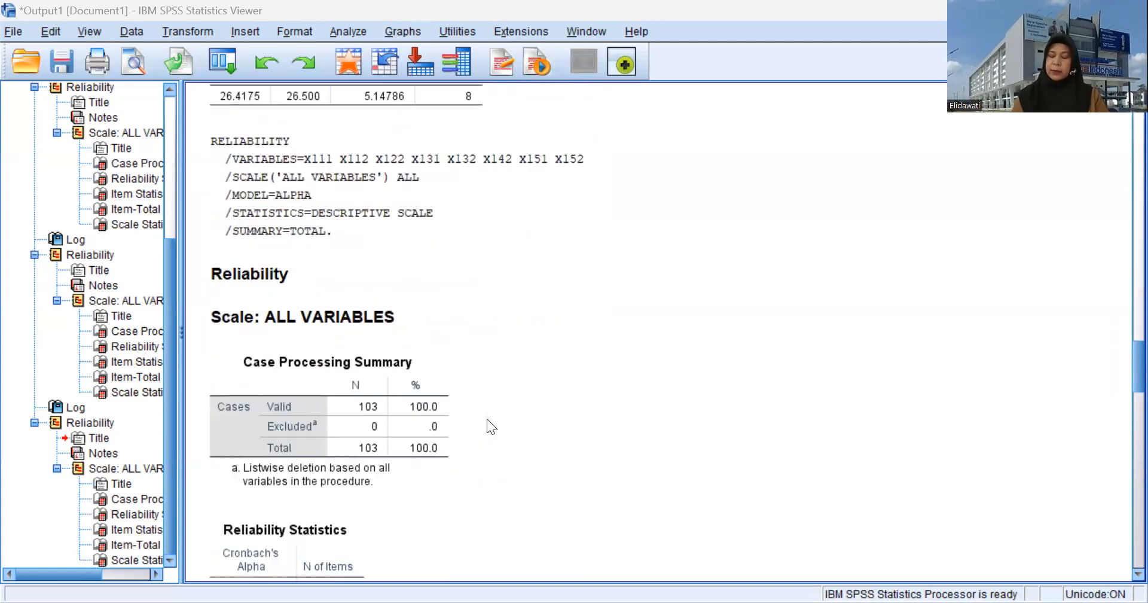
scroll(486, 427, "down", 9)
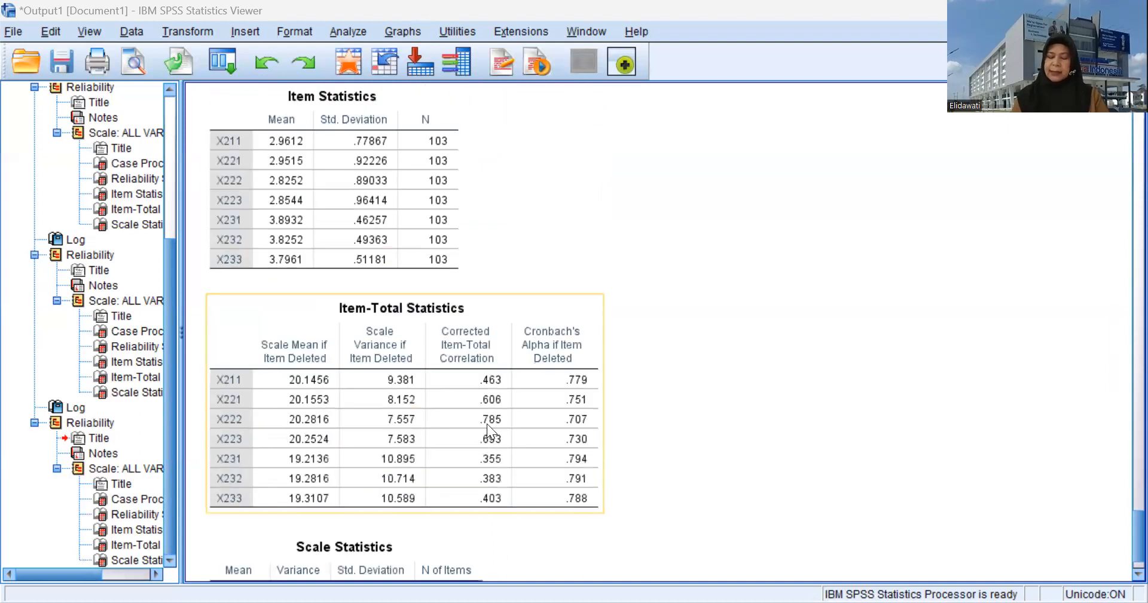
scroll(594, 374, "up", 15)
scroll(596, 373, "up", 15)
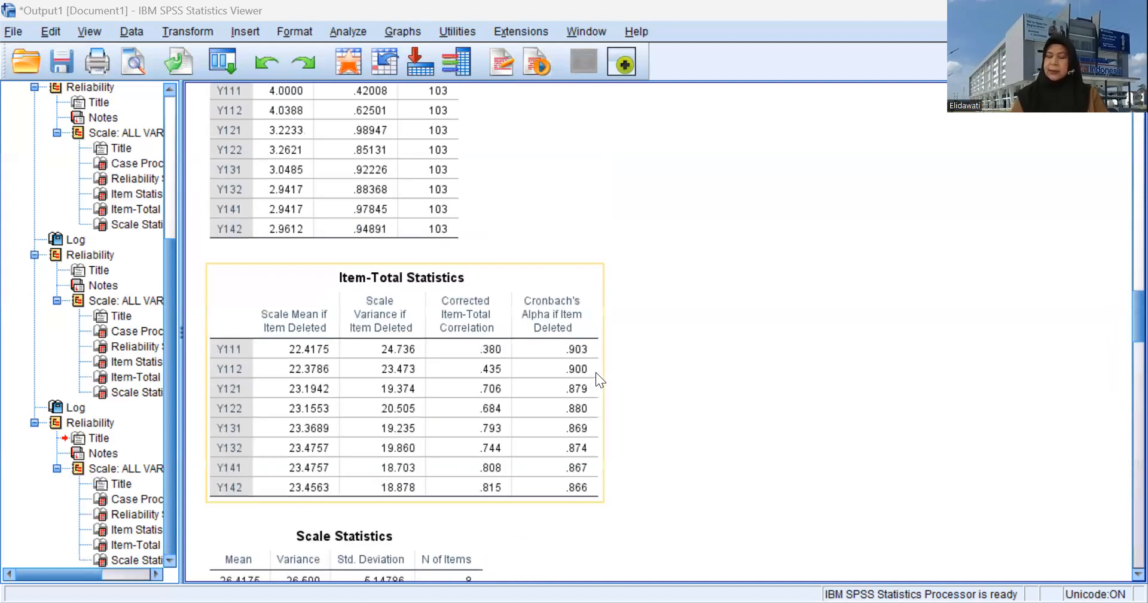
Examine the Cronbach's Alpha if Item Deleted values of items Y211 through Y242
scroll(595, 365, "down", 10)
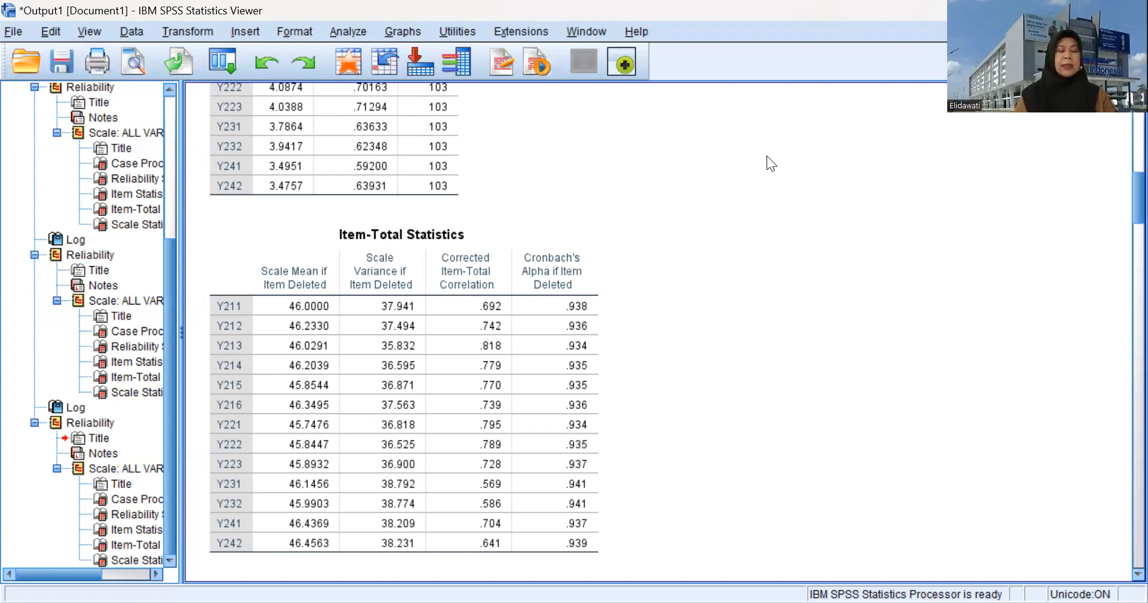
scroll(649, 268, "down", 3)
scroll(651, 270, "up", 3)
scroll(657, 282, "up", 3)
scroll(621, 304, "down", 3)
left_click(583, 283)
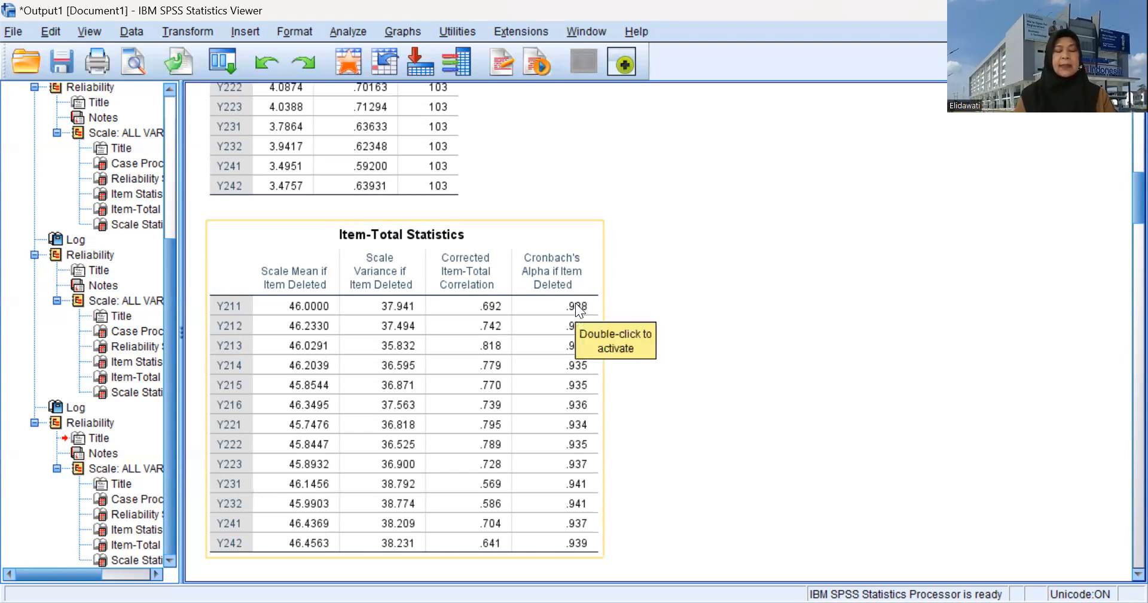
scroll(577, 310, "down", 3)
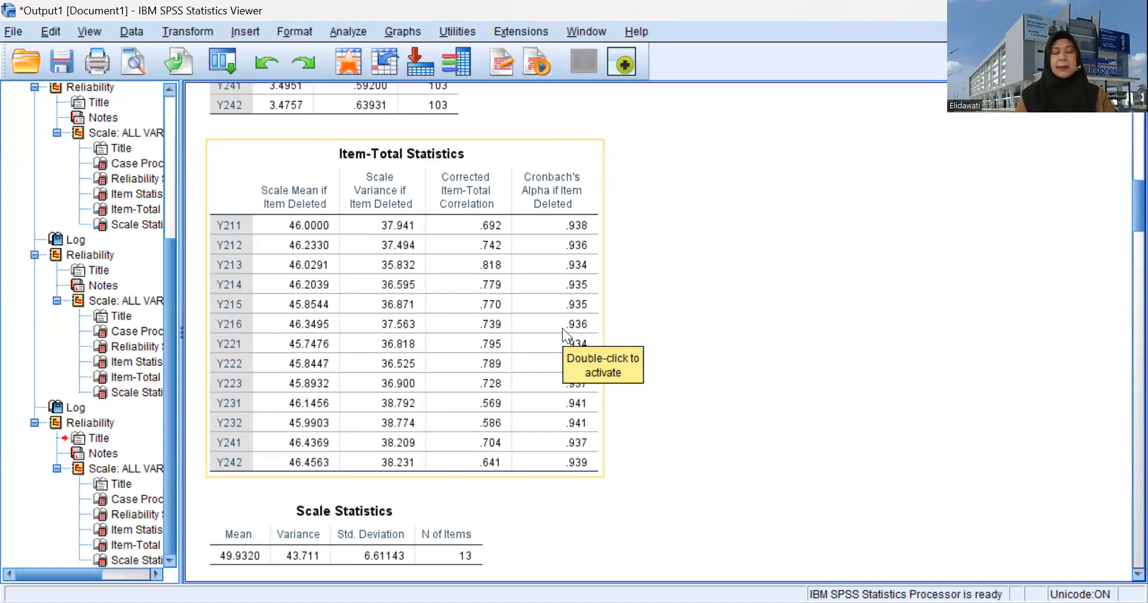
Review the reliability tables of the Y1, X1 and X2 items in turn, checking their Cronbach's Alpha if Item Deleted values
scroll(562, 329, "down", 15)
scroll(561, 358, "down", 5)
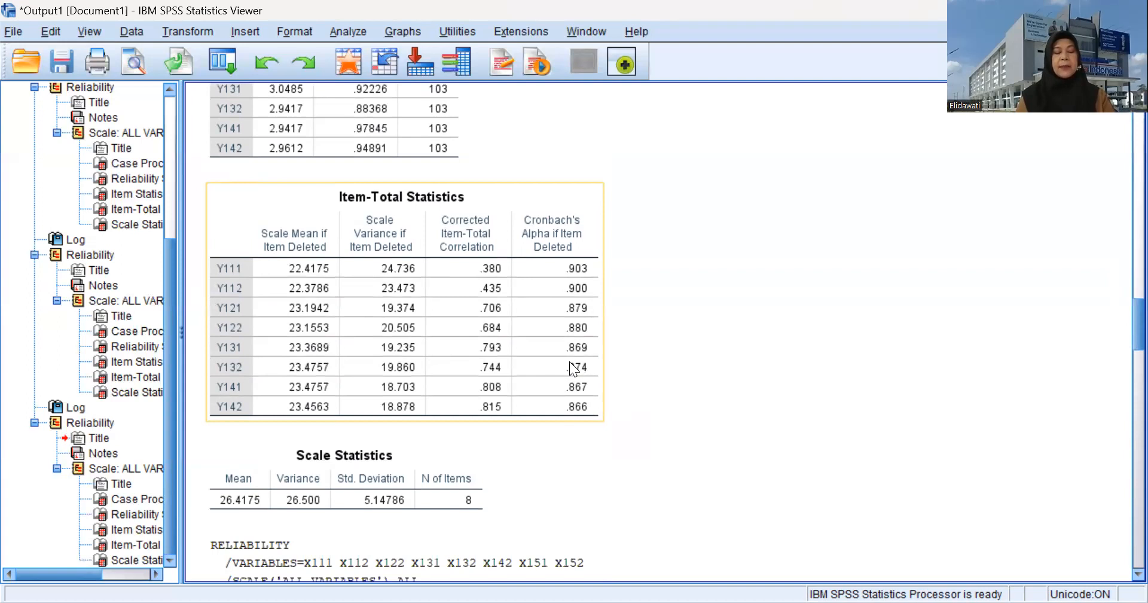
scroll(568, 346, "down", 1)
scroll(568, 338, "down", 1)
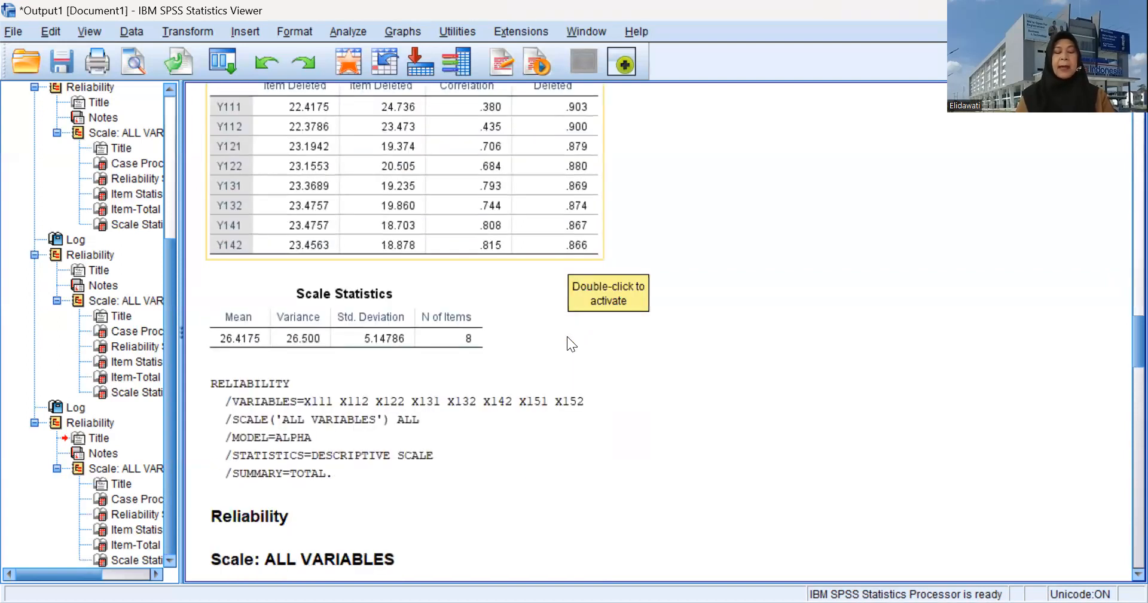
scroll(567, 336, "down", 1)
scroll(568, 336, "down", 3)
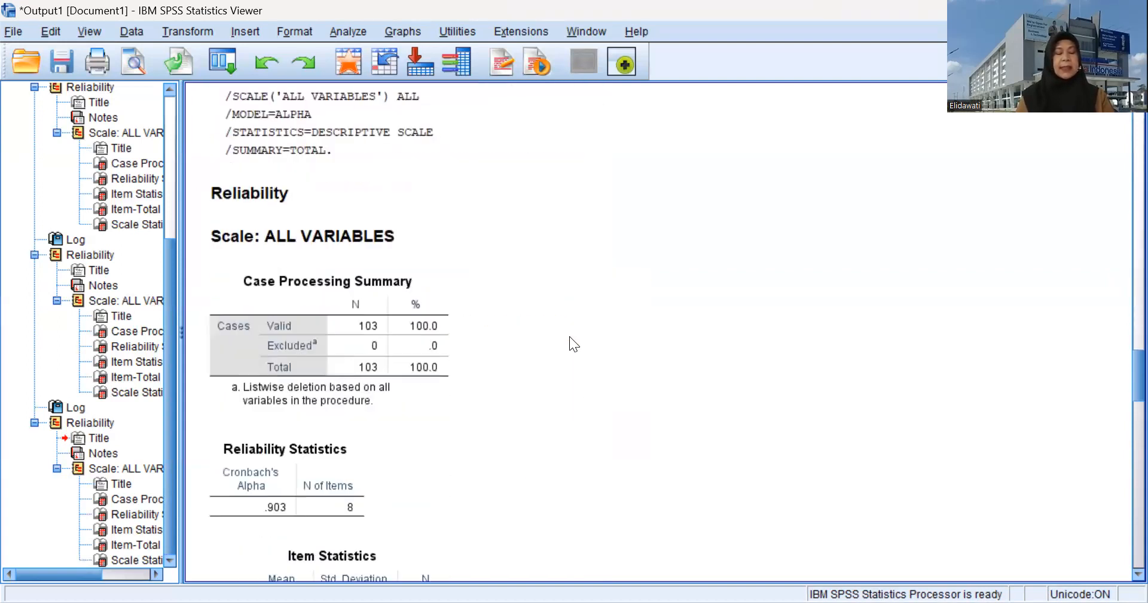
scroll(569, 344, "down", 1)
scroll(570, 338, "down", 1)
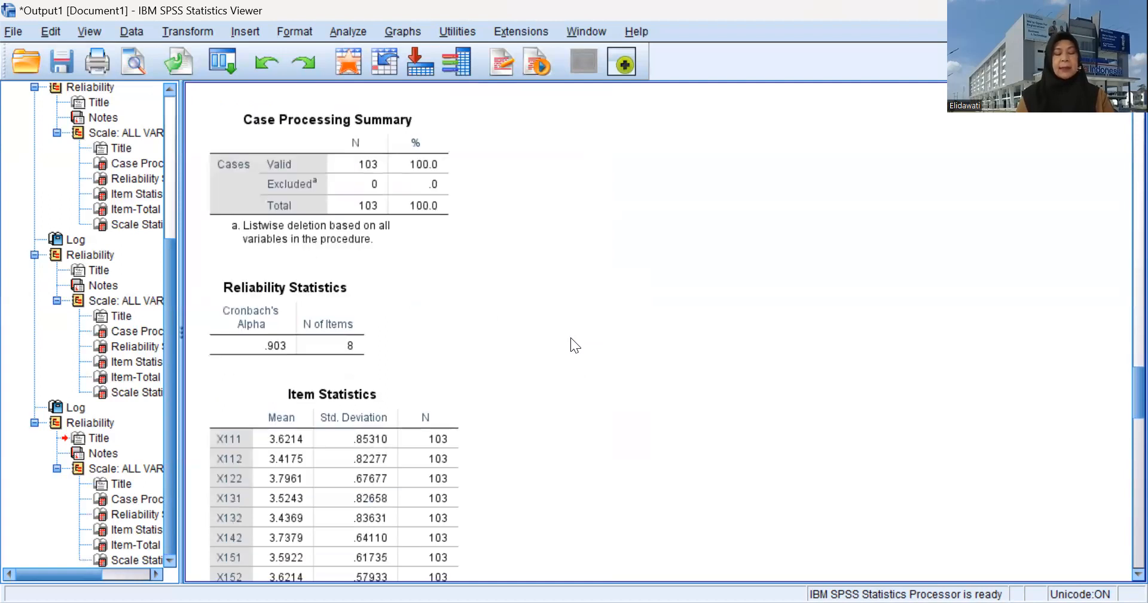
scroll(570, 337, "down", 2)
scroll(570, 338, "down", 1)
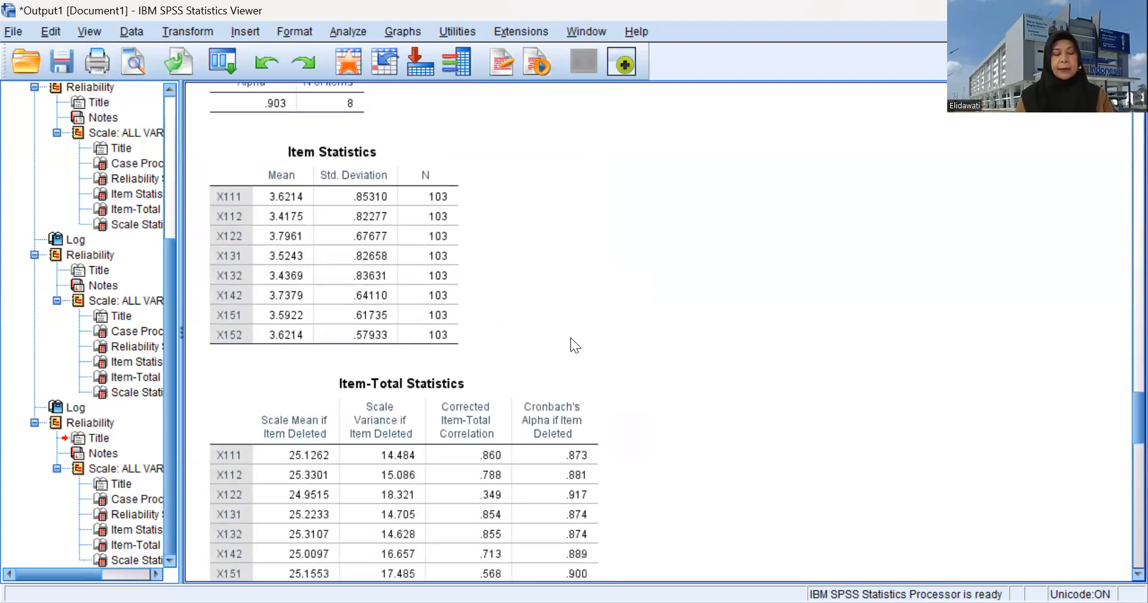
scroll(570, 338, "down", 1)
scroll(570, 337, "down", 5)
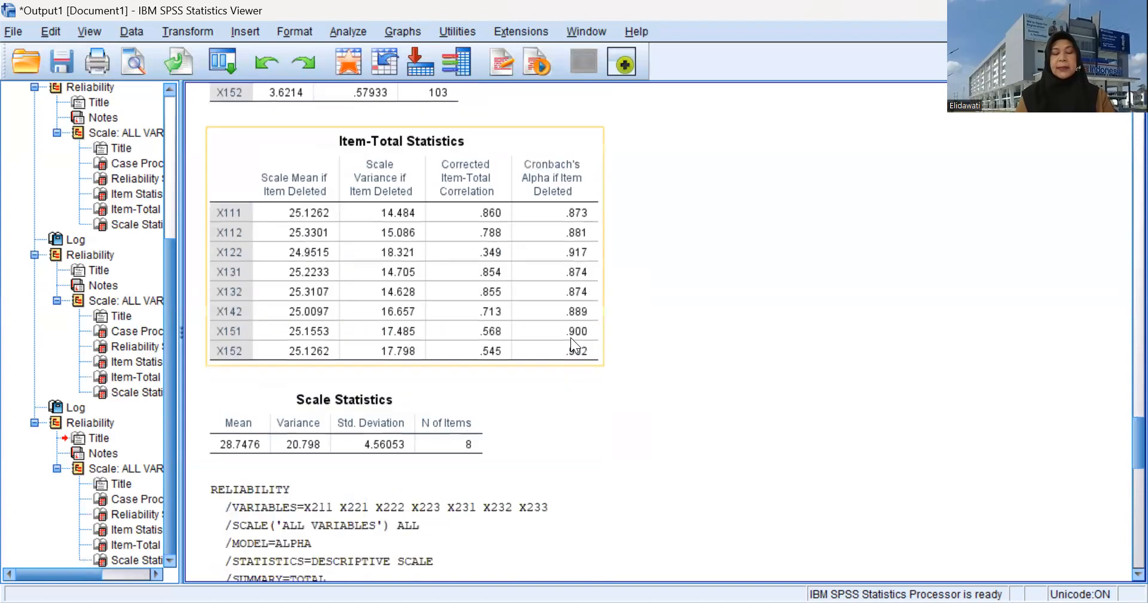
scroll(571, 338, "down", 8)
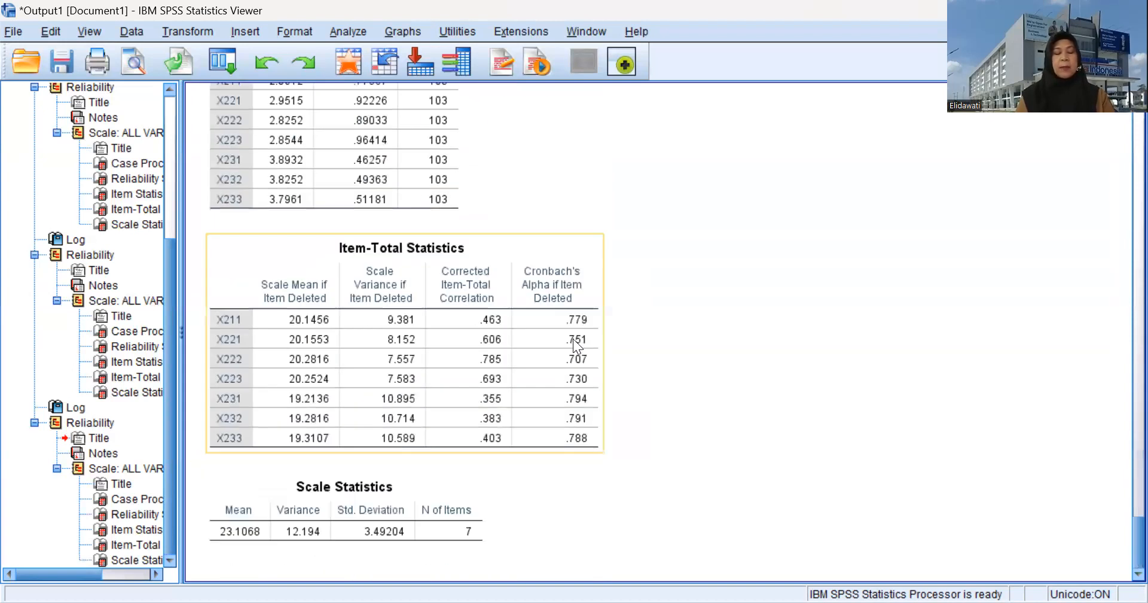
Recheck each scale's overall Cronbach's Alpha, going back from the X2 items to the Y2 items' output
scroll(571, 334, "up", 15)
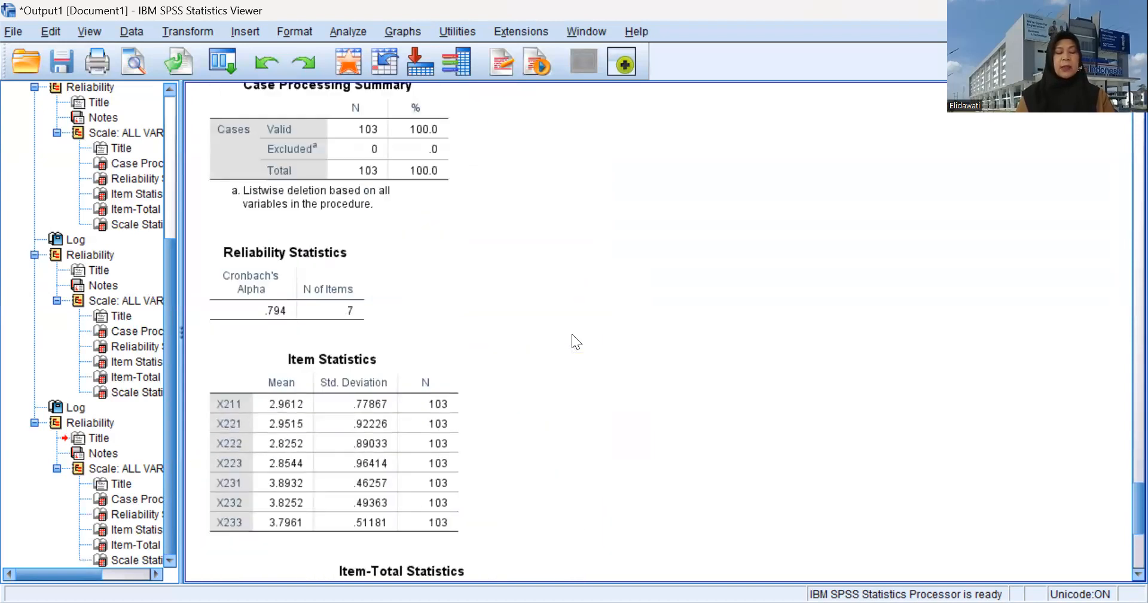
scroll(572, 334, "up", 18)
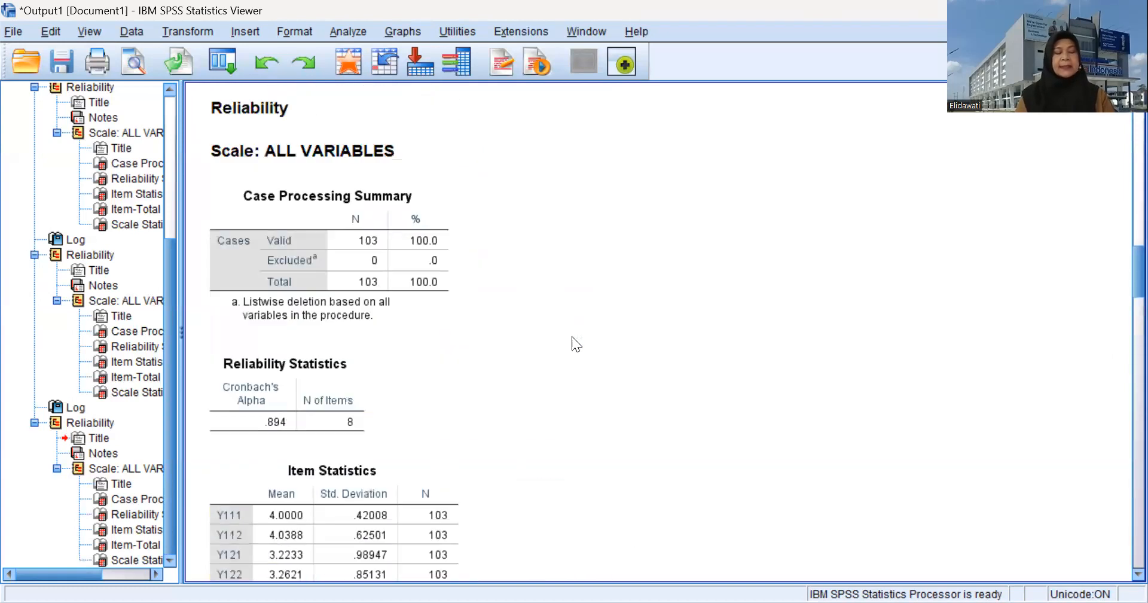
scroll(571, 338, "up", 11)
scroll(571, 339, "down", 5)
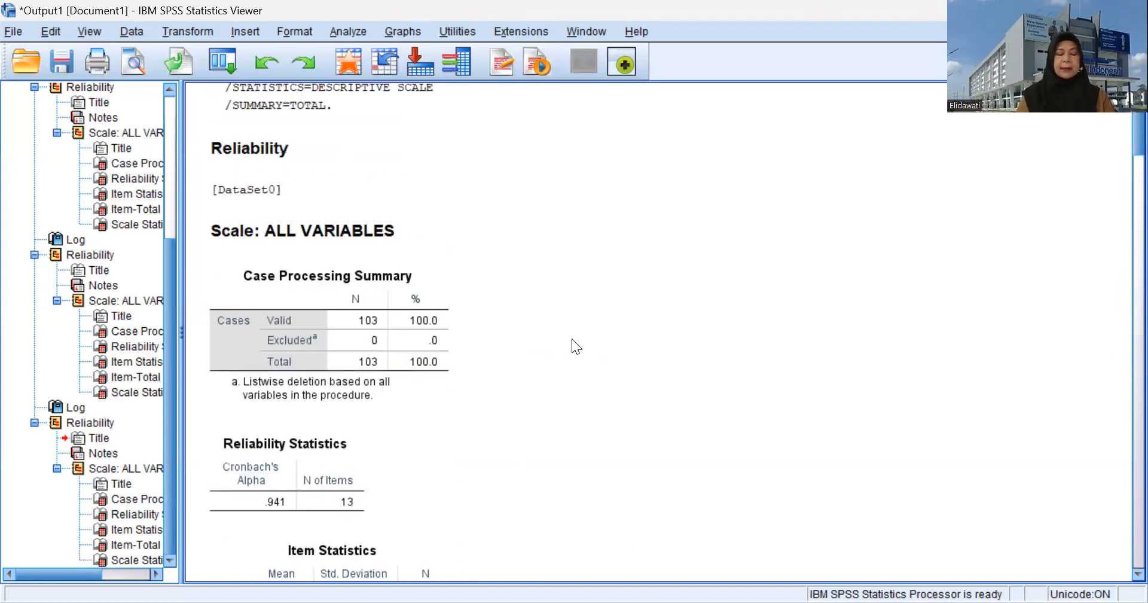
scroll(571, 338, "down", 6)
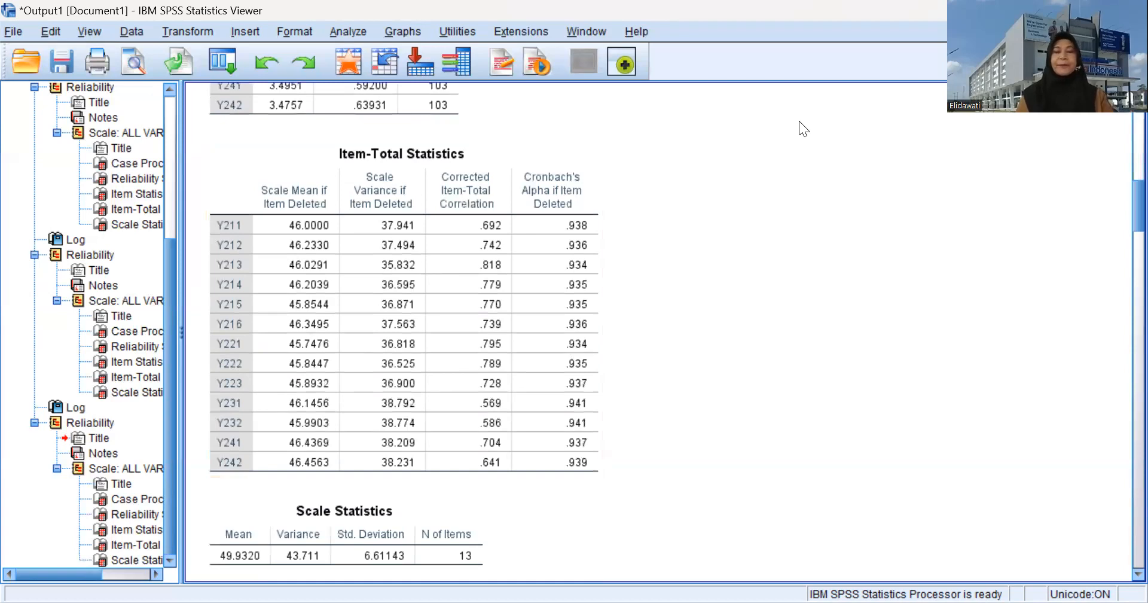
Switch to the Excel workbook and copy the indicator averages in AZ3:BO105 of the Data sheet
key("alt+Tab")
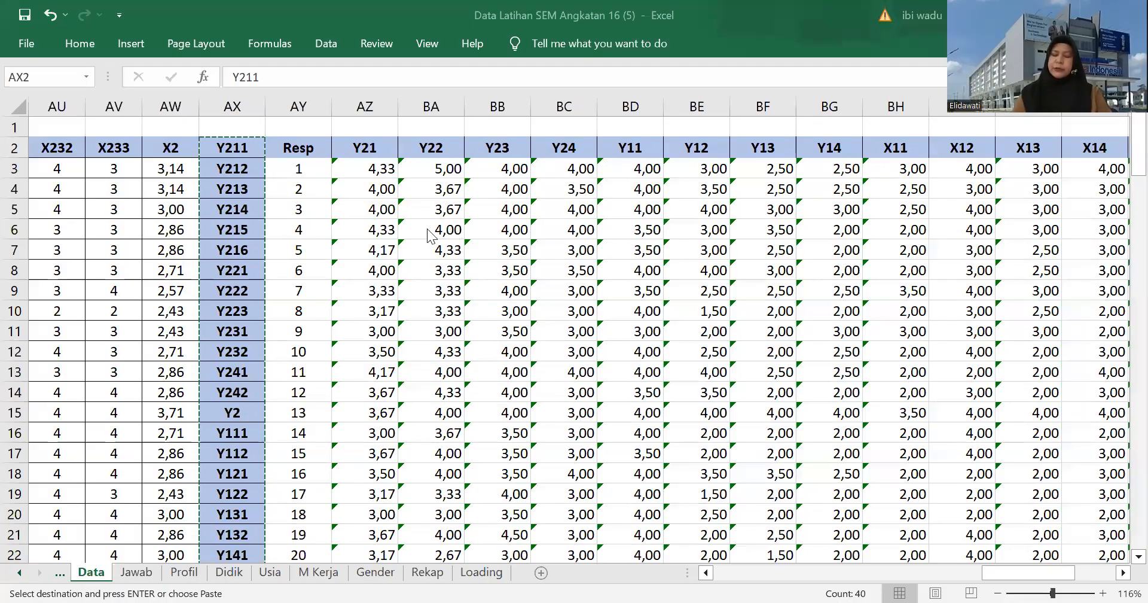
left_click_drag(1012, 573, 1023, 574)
left_click(317, 229)
left_click(248, 172)
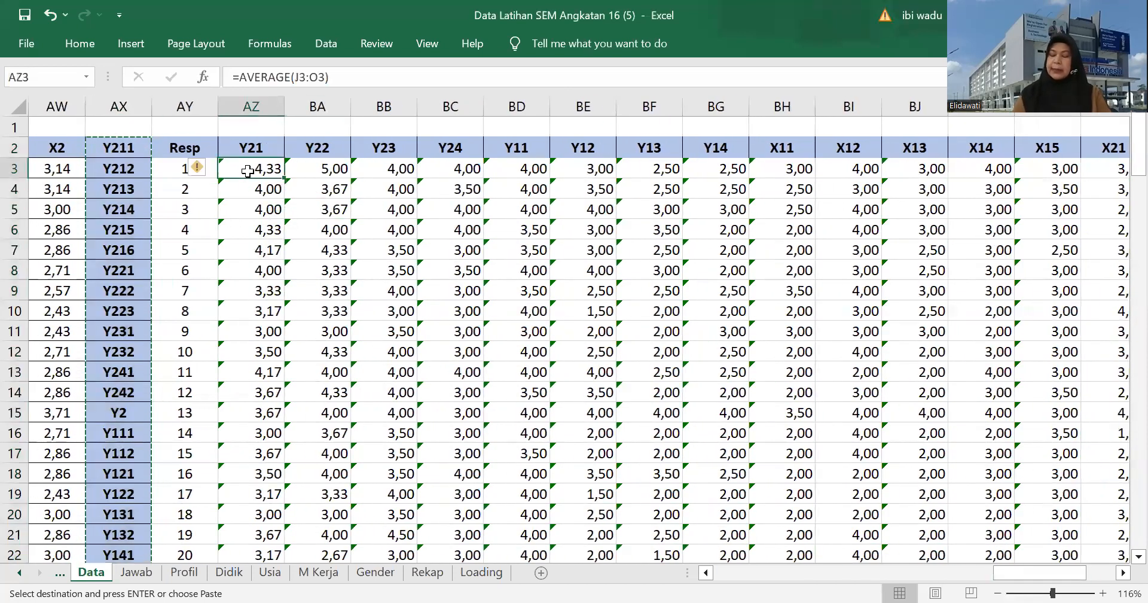
key("ctrl+shift+Right")
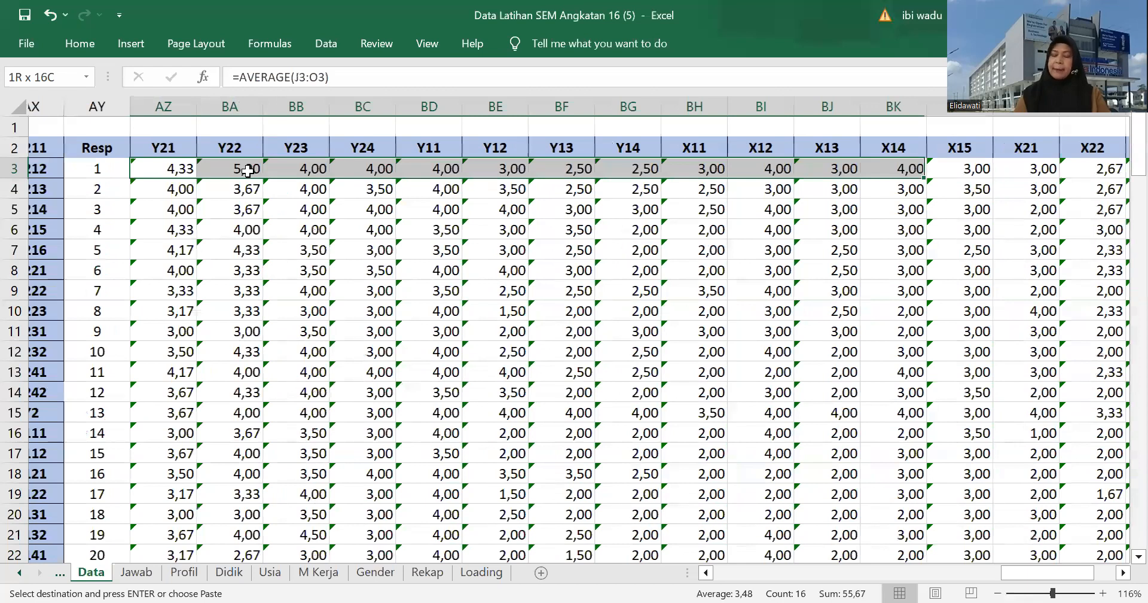
key("ctrl+shift+Down")
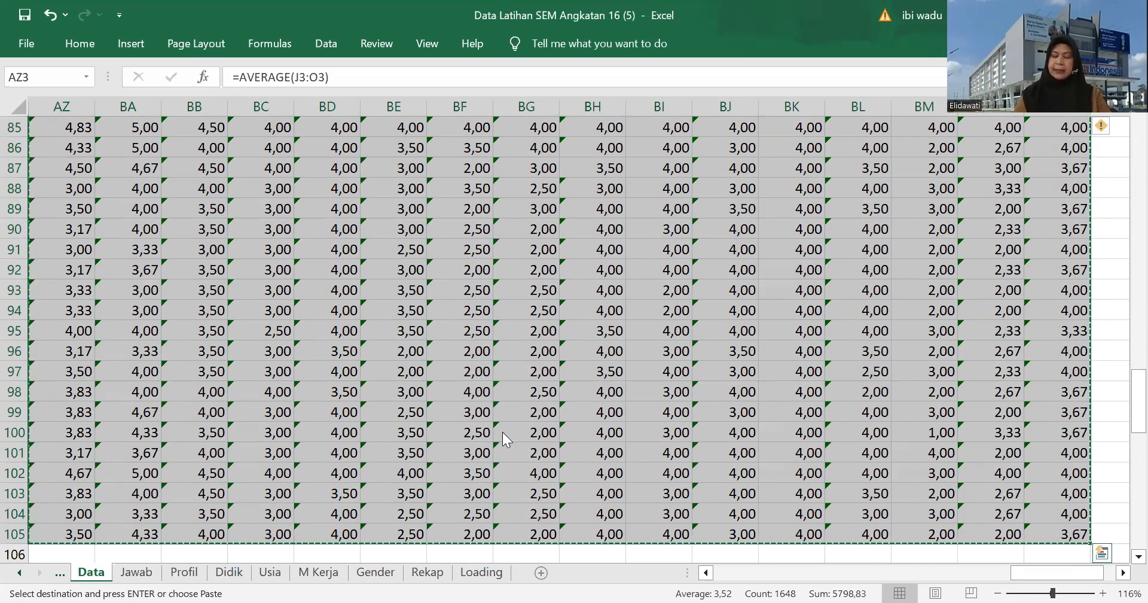
Switch to the empty SPSS dataset Untitled2 and paste the copied averages from its first cell
key("alt+Tab")
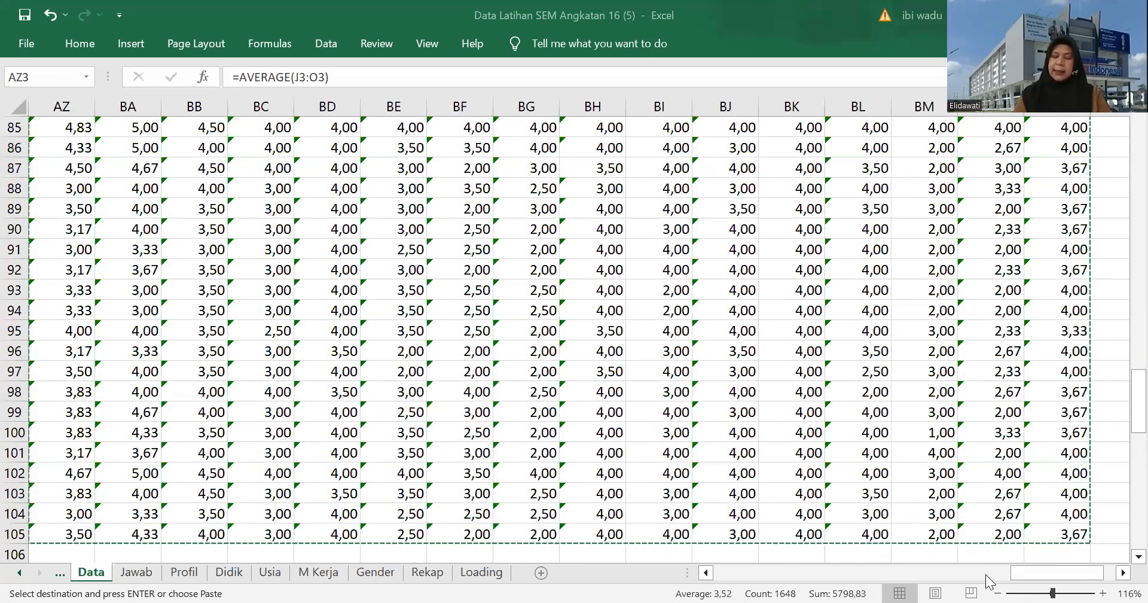
key("alt+Tab")
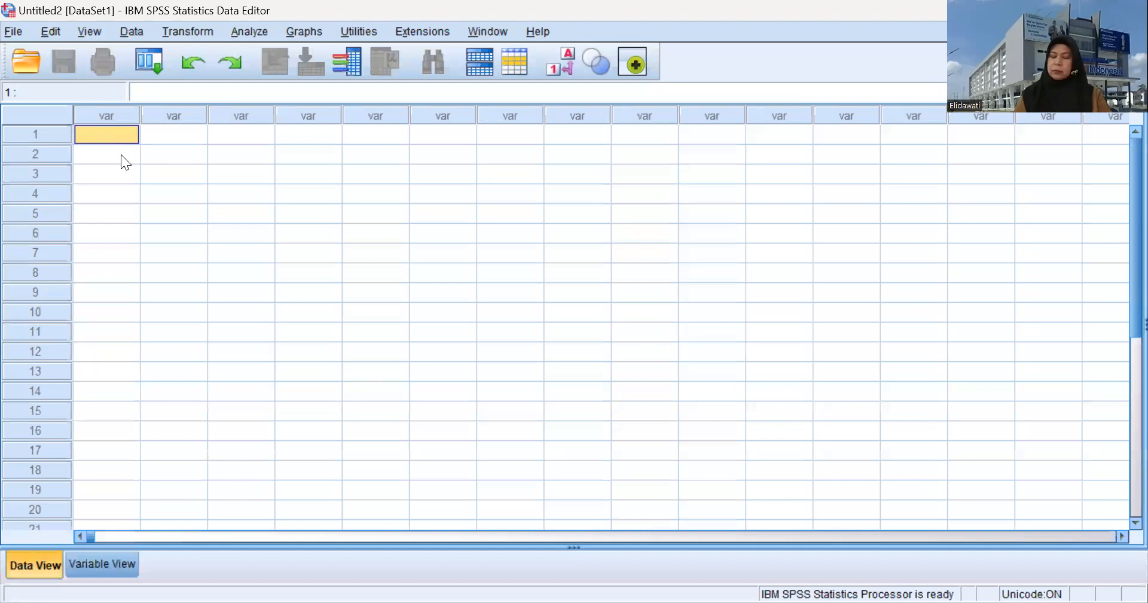
key("ctrl+v")
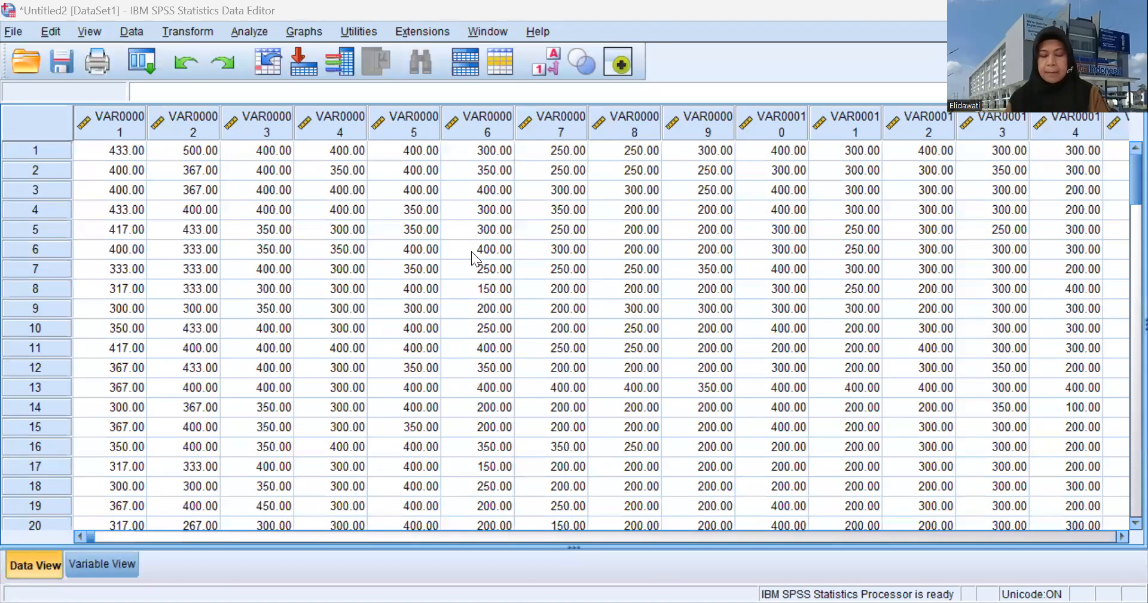
Return to Excel and copy the indicator headings Y21 through X23 in AZ2:BO2
key("alt+Tab")
left_click_drag(1024, 573, 973, 573)
left_click(589, 148)
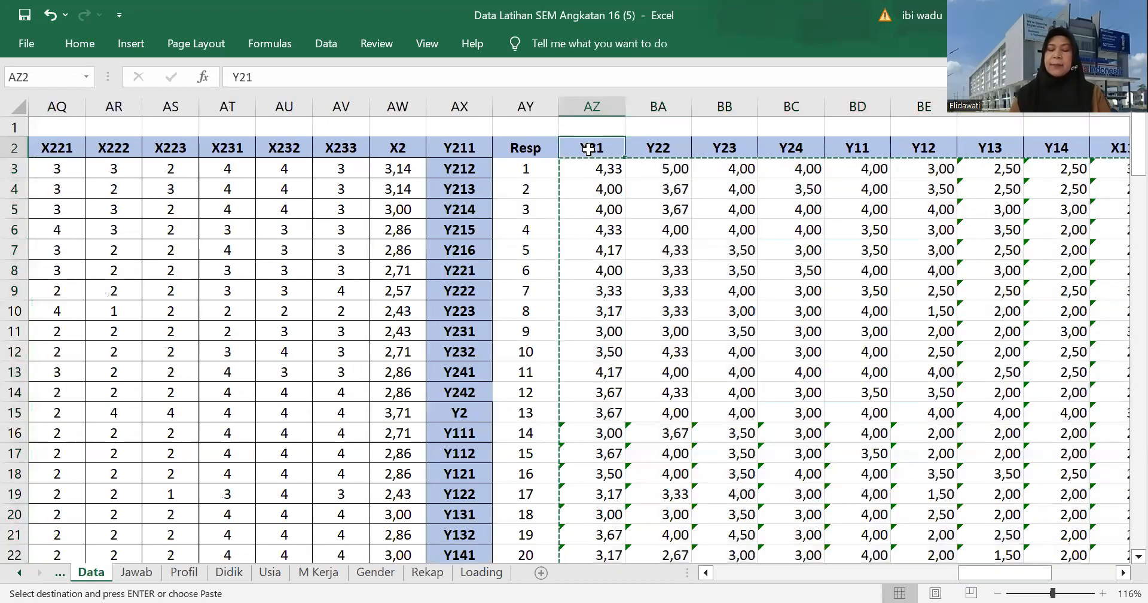
key("ctrl+shift+Right")
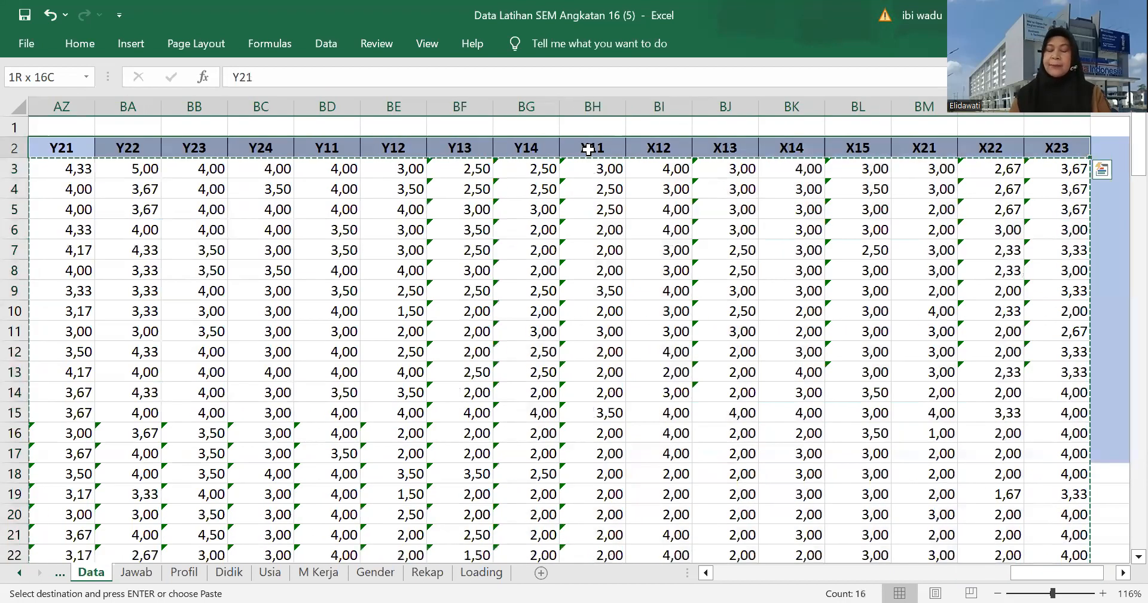
Paste the copied headings transposed into a column starting at cell BP8, and copy the resulting column of names
left_click_drag(1052, 579, 1064, 579)
left_click(987, 269)
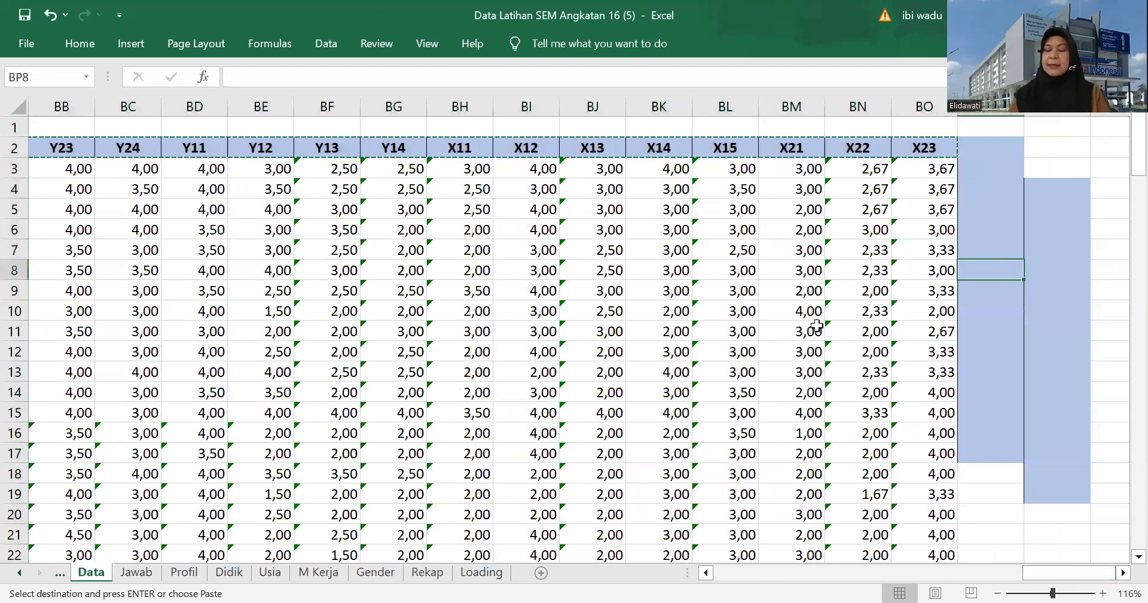
right_click(986, 266)
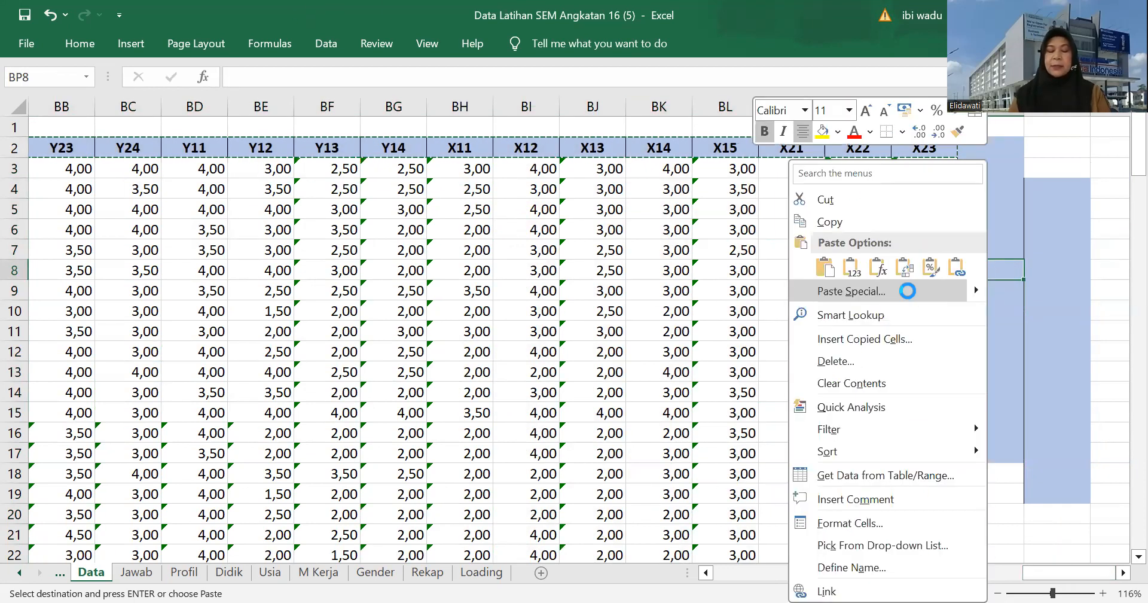
left_click(909, 293)
left_click(932, 417)
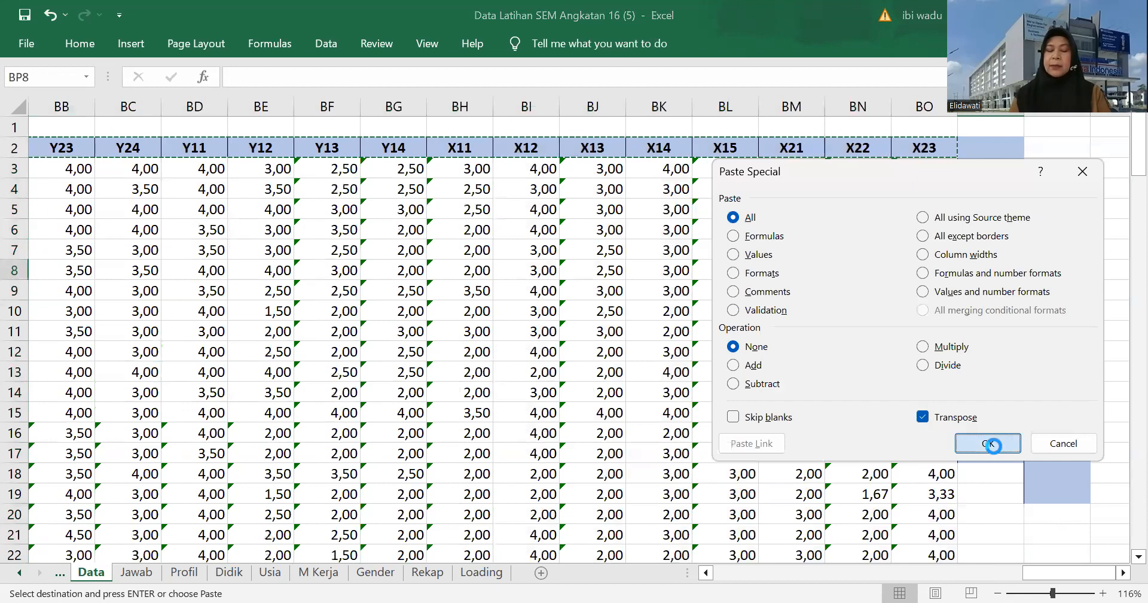
key("Return")
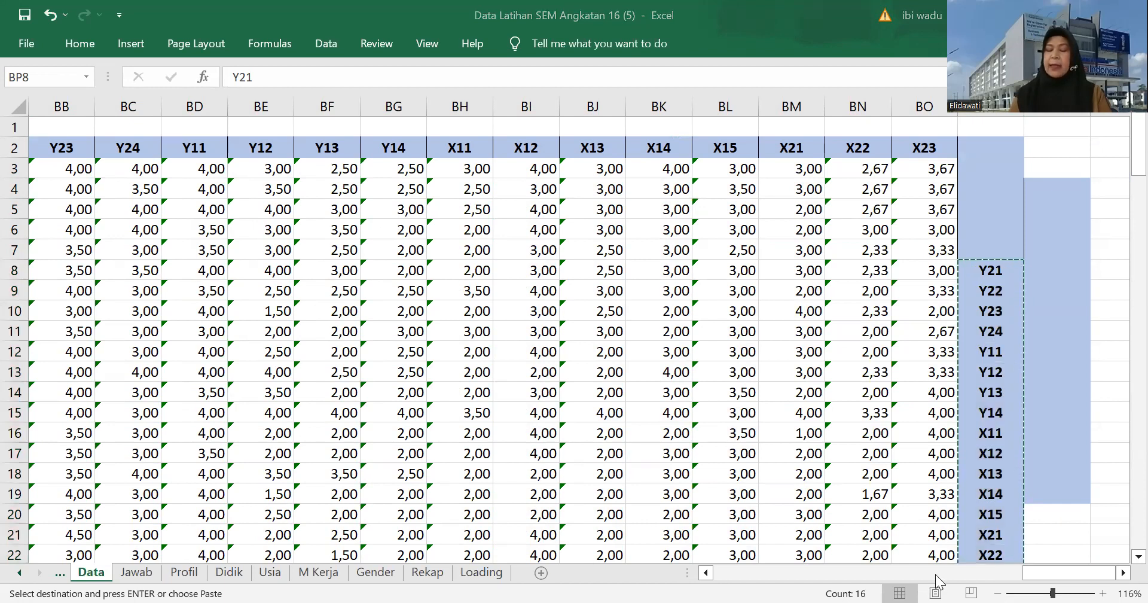
Switch to SPSS, replace the 16 default variable names with the copied names Y21 through X23, and show the data
key("alt+Tab")
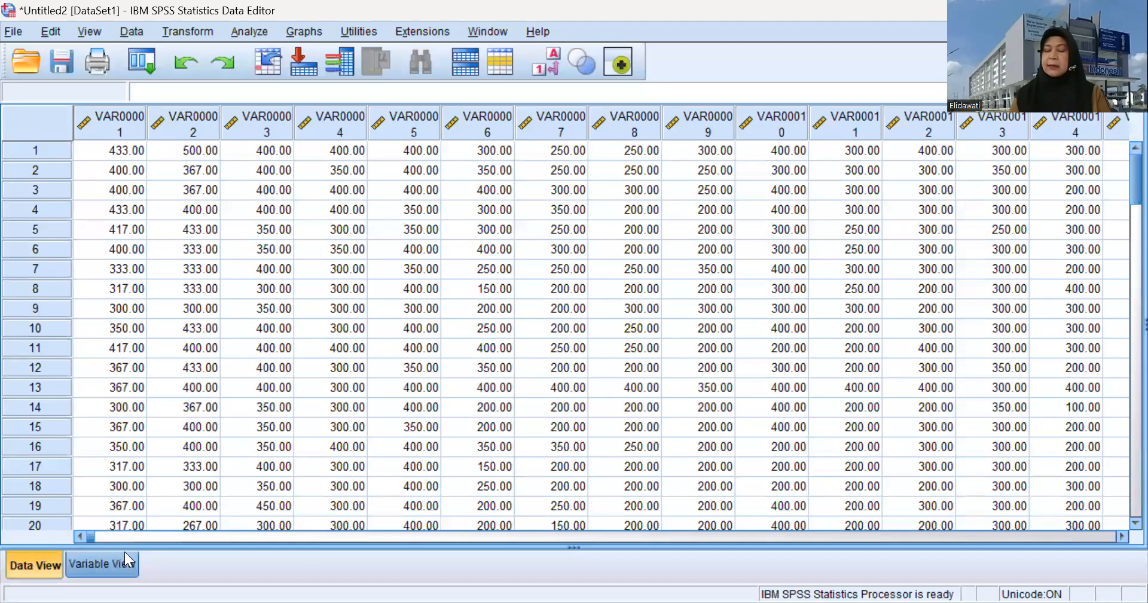
left_click(133, 562)
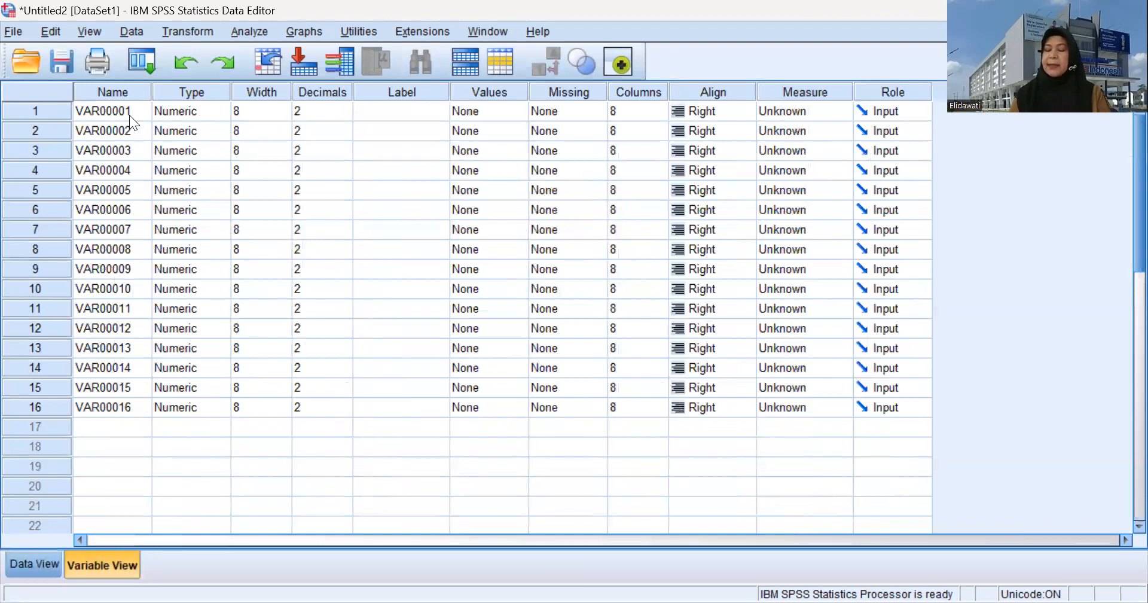
key("ctrl+v")
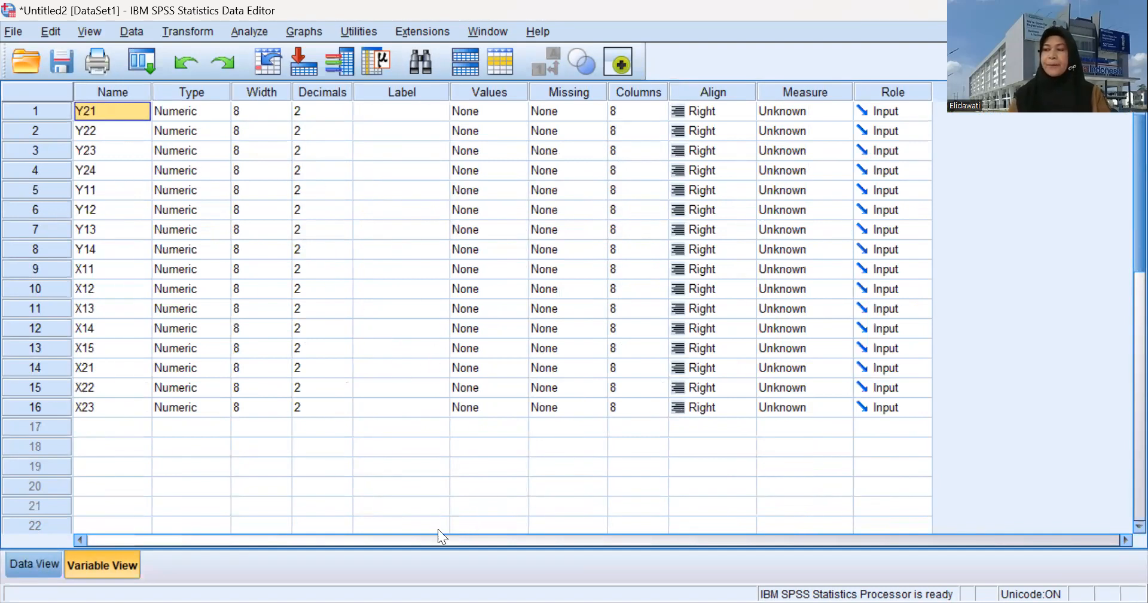
left_click(30, 564)
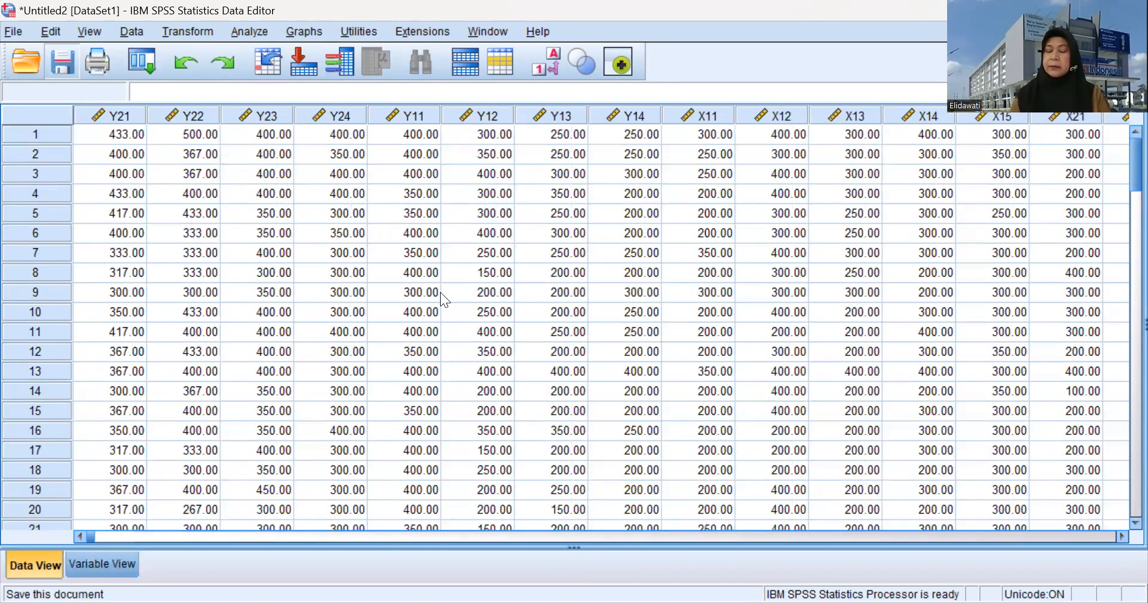
Save the dataset in Downloads as an SPSS Statistics .sav file named "Amos" followed by the presenter's name
key("ctrl+s")
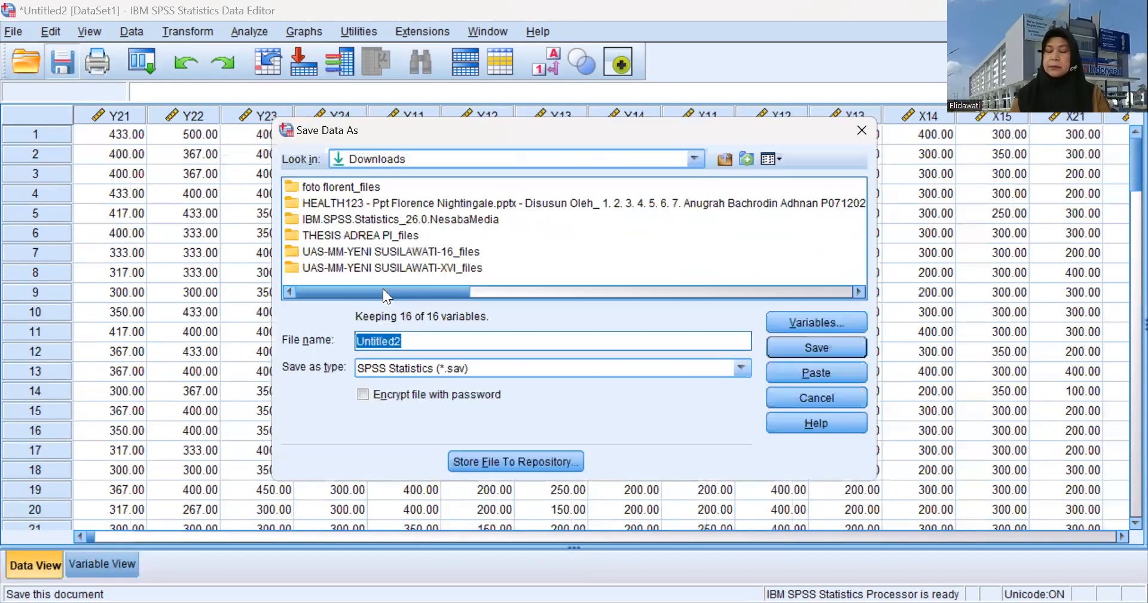
left_click(445, 336)
key("BackSpace")
key("BackSpace")
key("BackSpace")
key("BackSpace")
key("BackSpace")
key("BackSpace")
key("BackSpace")
key("BackSpace")
key("BackSpace")
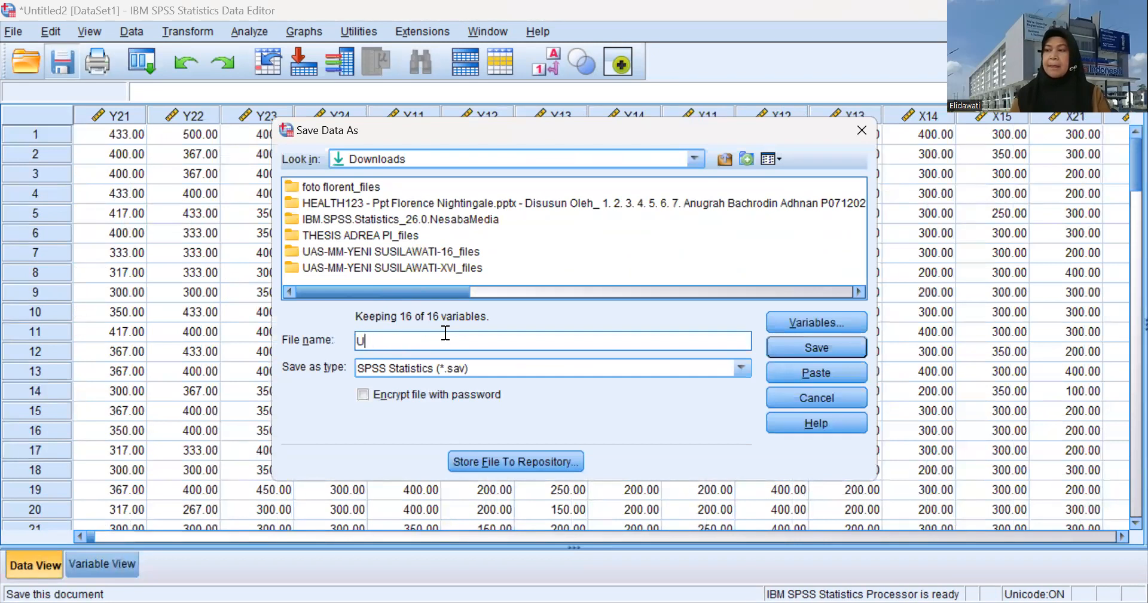
type("Amos Eli")
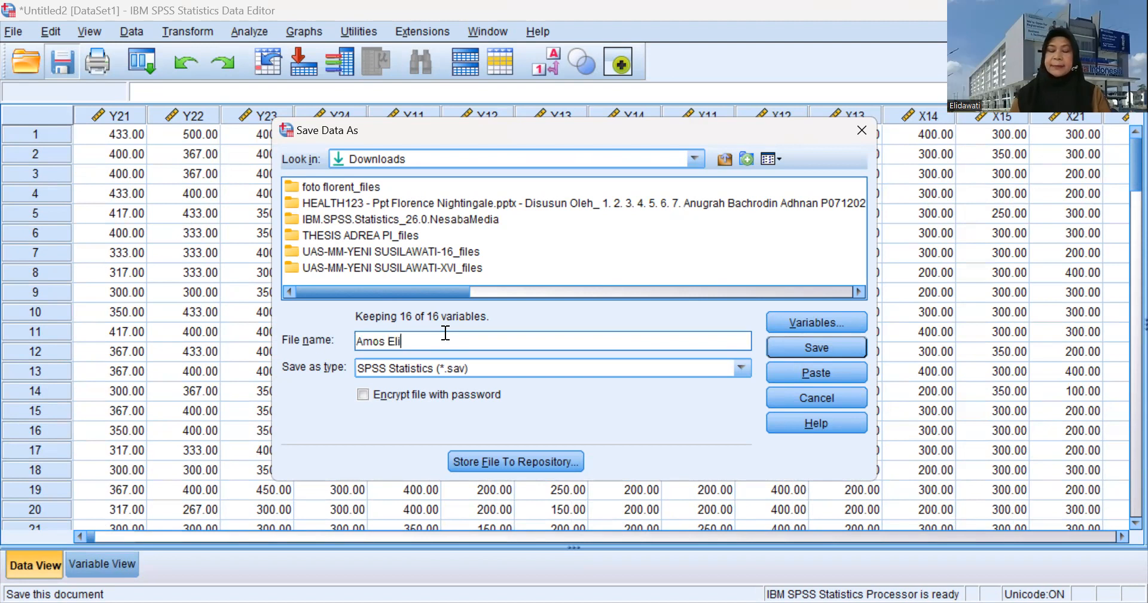
type("dawati")
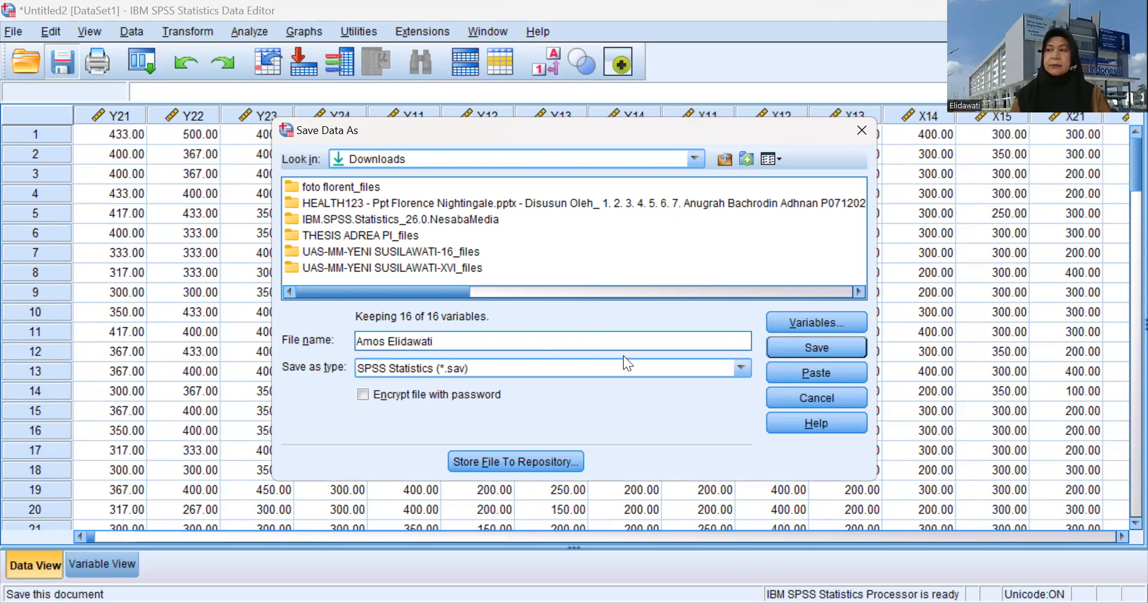
left_click(805, 351)
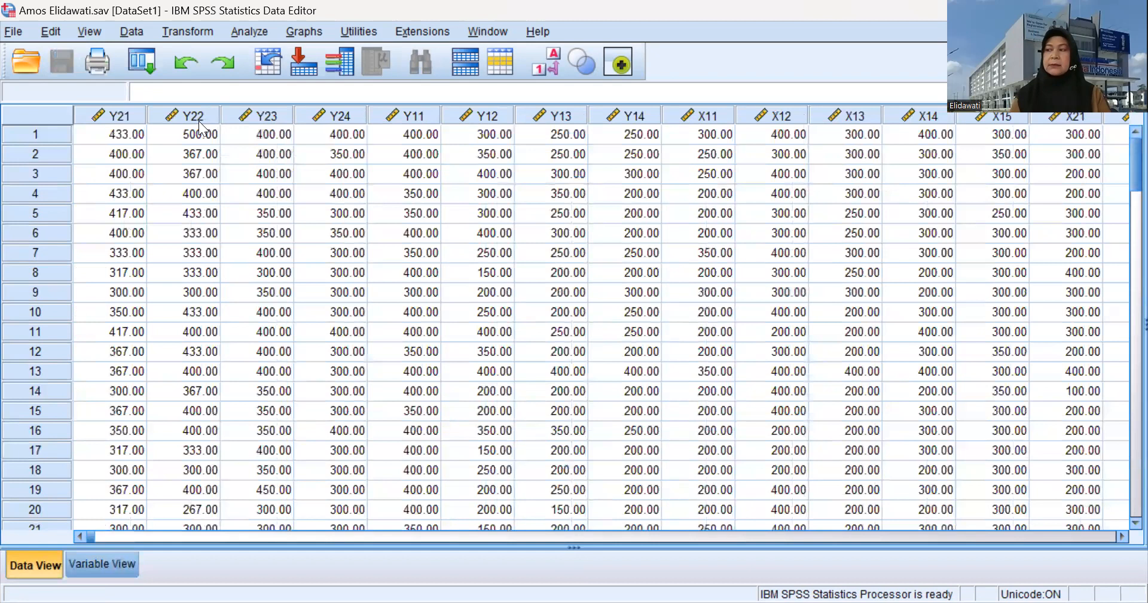
Launch IBM SPSS Amos from the saved SPSS dataset
left_click(248, 30)
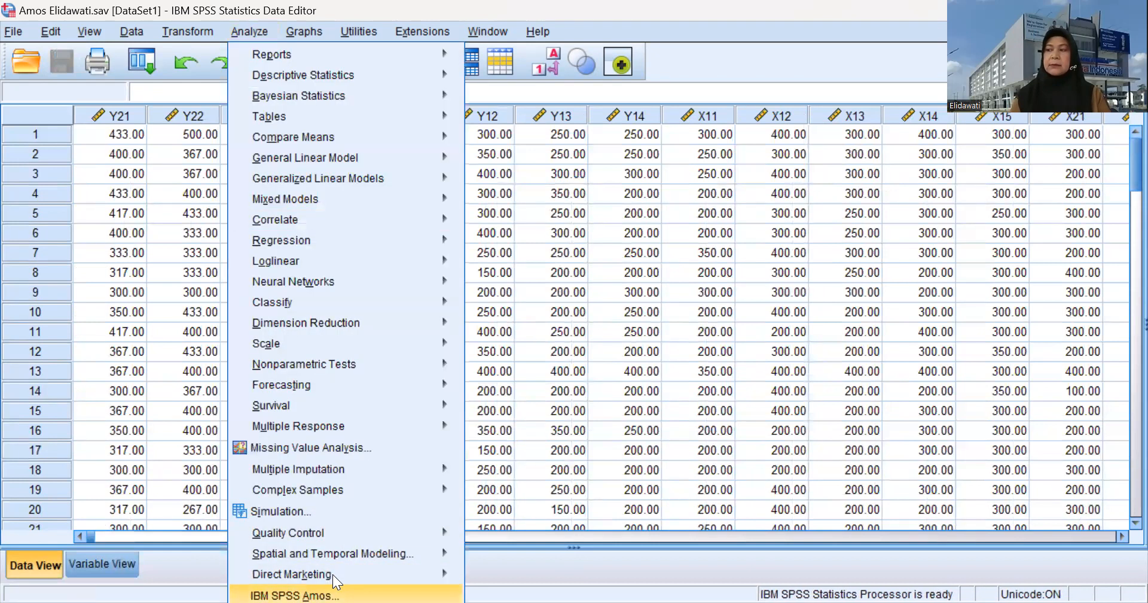
left_click(332, 592)
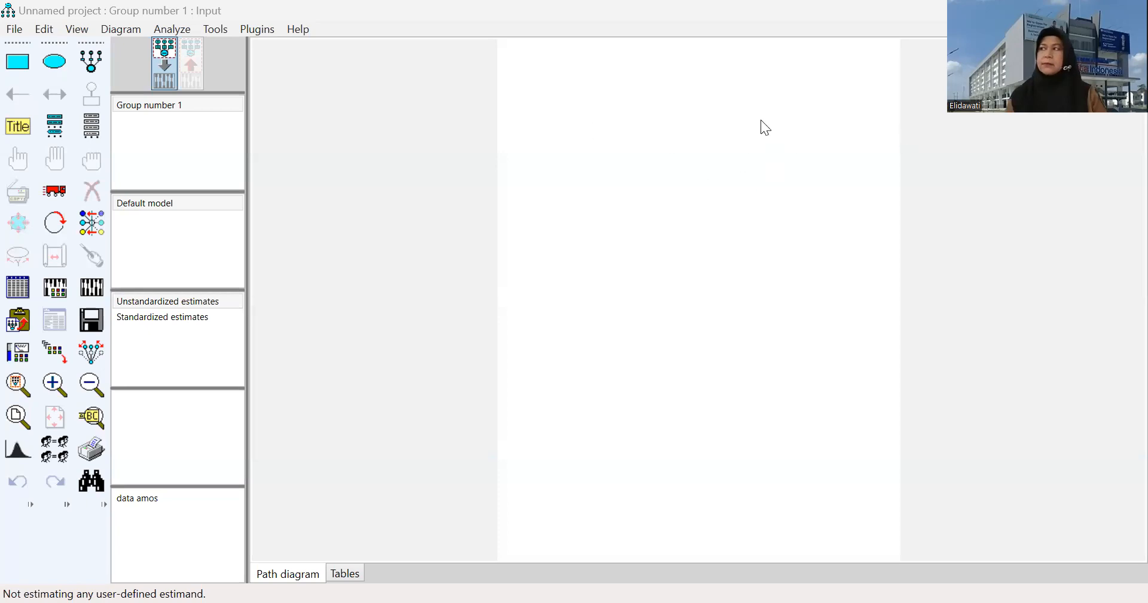
left_click(71, 24)
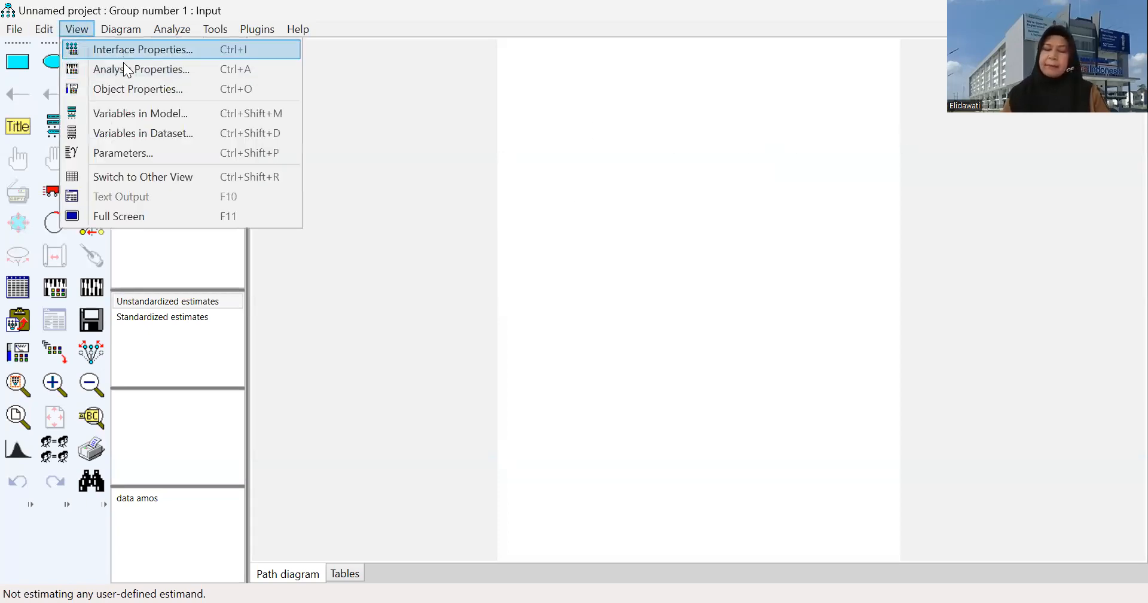
left_click(123, 64)
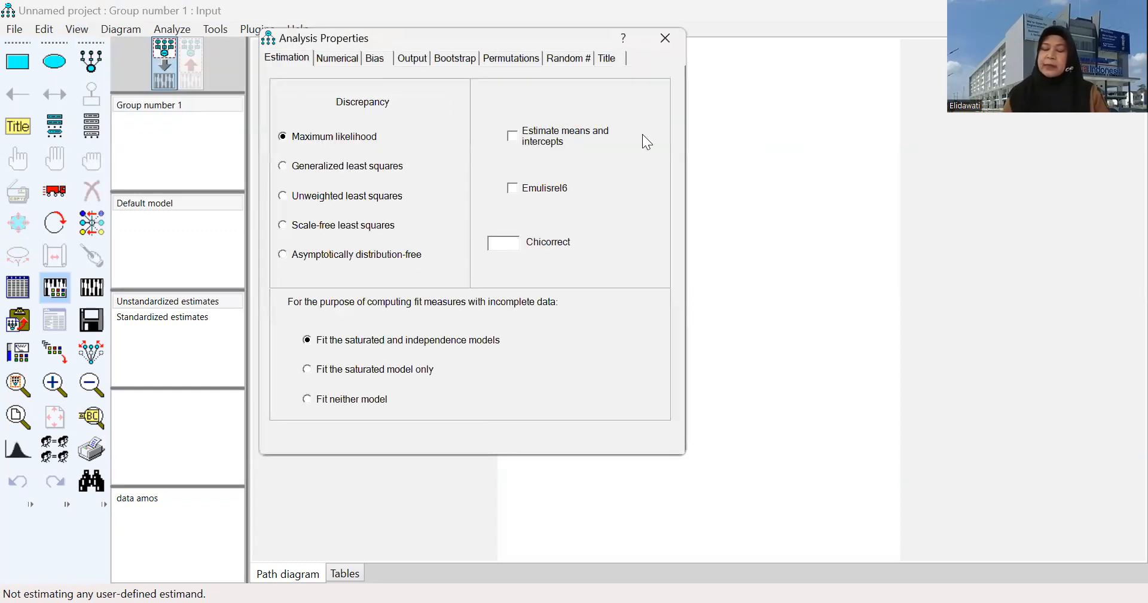
left_click(666, 37)
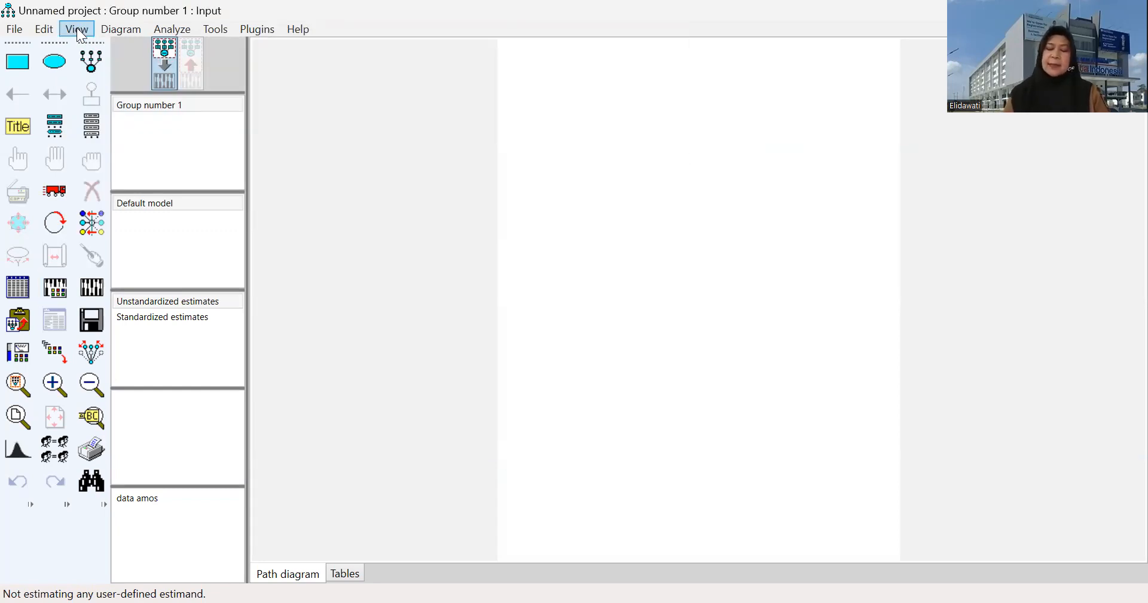
Set the path diagram's paper size to Landscape - A4 in the interface properties and close them
left_click(77, 28)
left_click(83, 48)
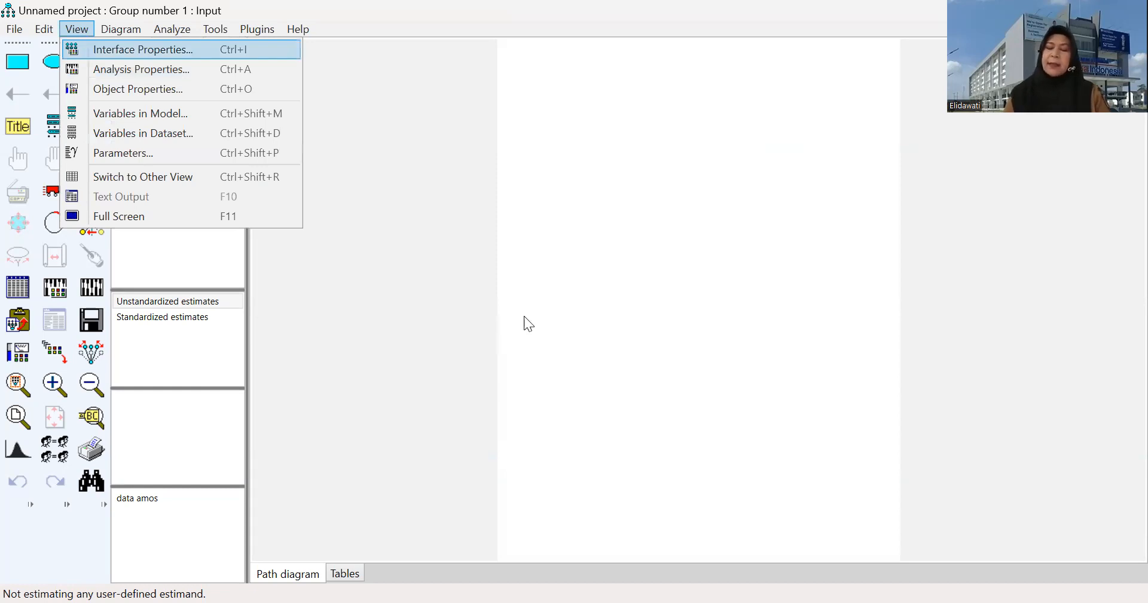
left_click(540, 323)
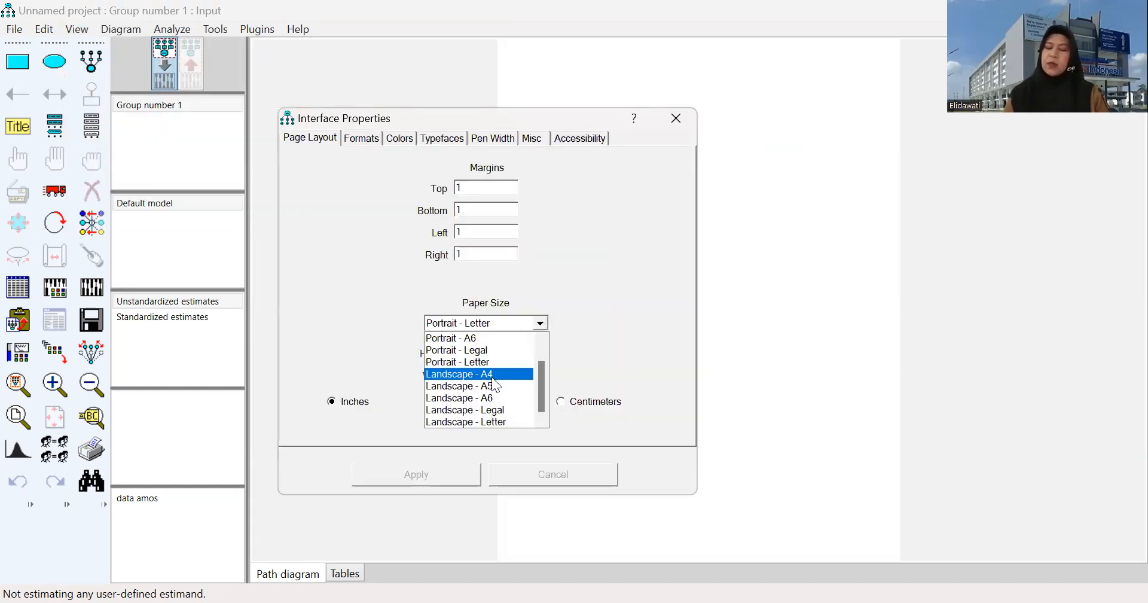
left_click(472, 374)
left_click(758, 205)
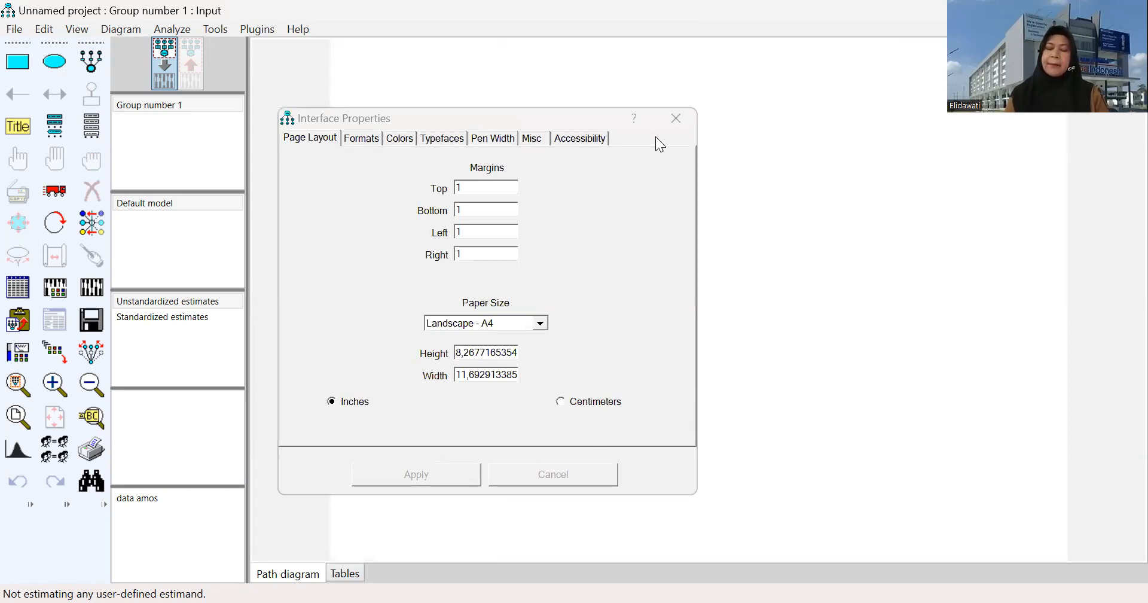
left_click(676, 118)
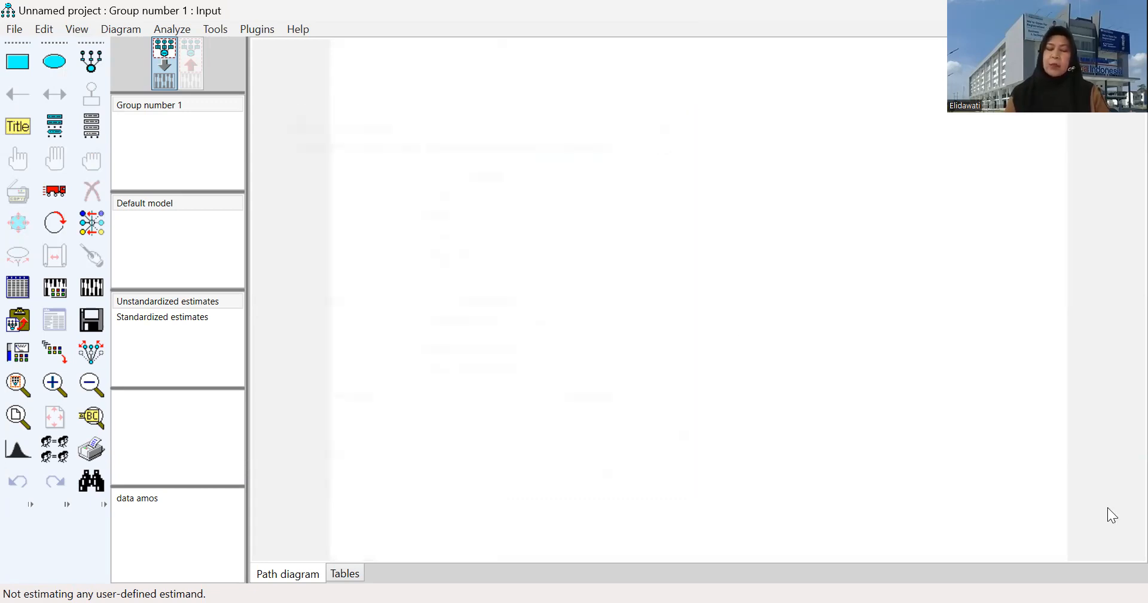
Draw a latent variable with five indicators and error terms in the page's upper-left area, and rotate the indicators to its left
left_click(91, 60)
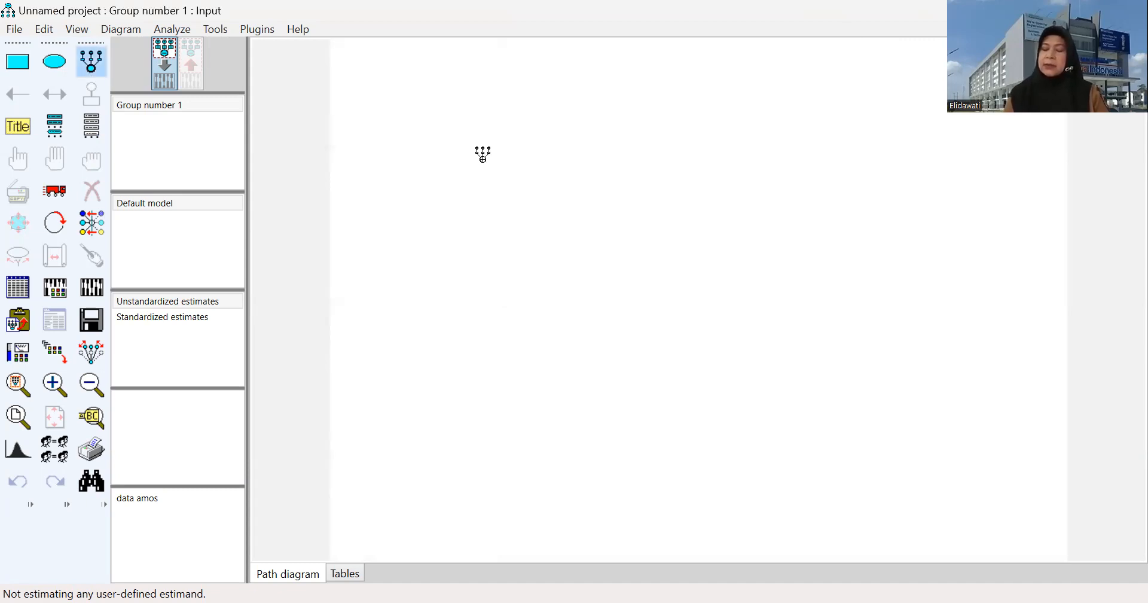
left_click(488, 155)
left_click(488, 154)
left_click(489, 154)
left_click(488, 154)
left_click(489, 154)
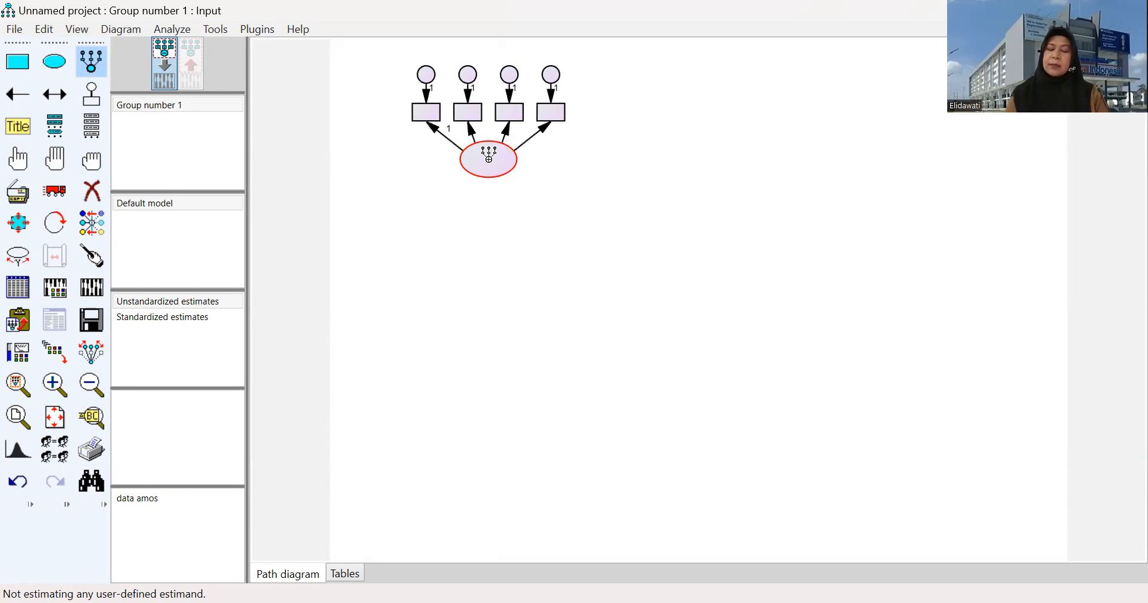
left_click(54, 222)
left_click(494, 157)
left_click(494, 157)
left_click(493, 157)
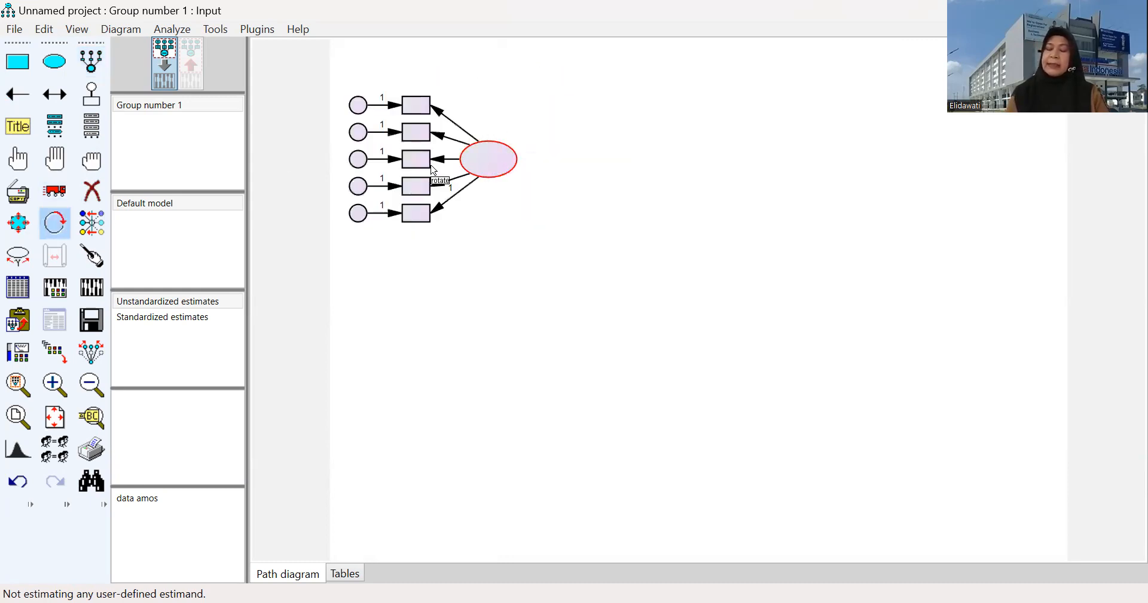
Draw a second latent variable with three indicators and error terms below the first, and rotate its indicators to the left
left_click(89, 66)
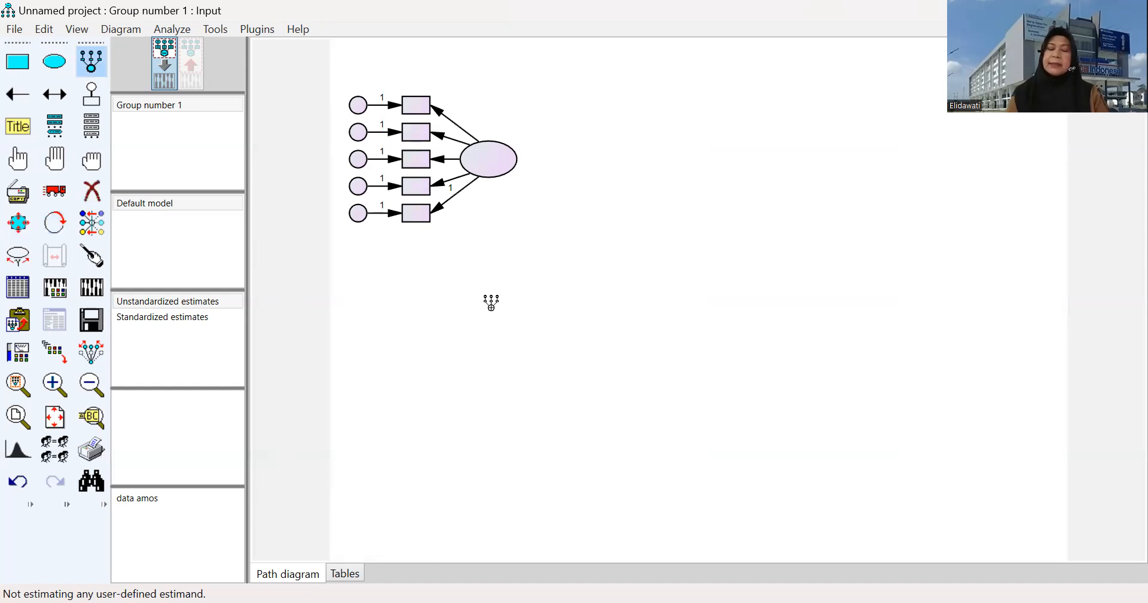
left_click_drag(462, 287, 520, 323)
left_click(491, 305)
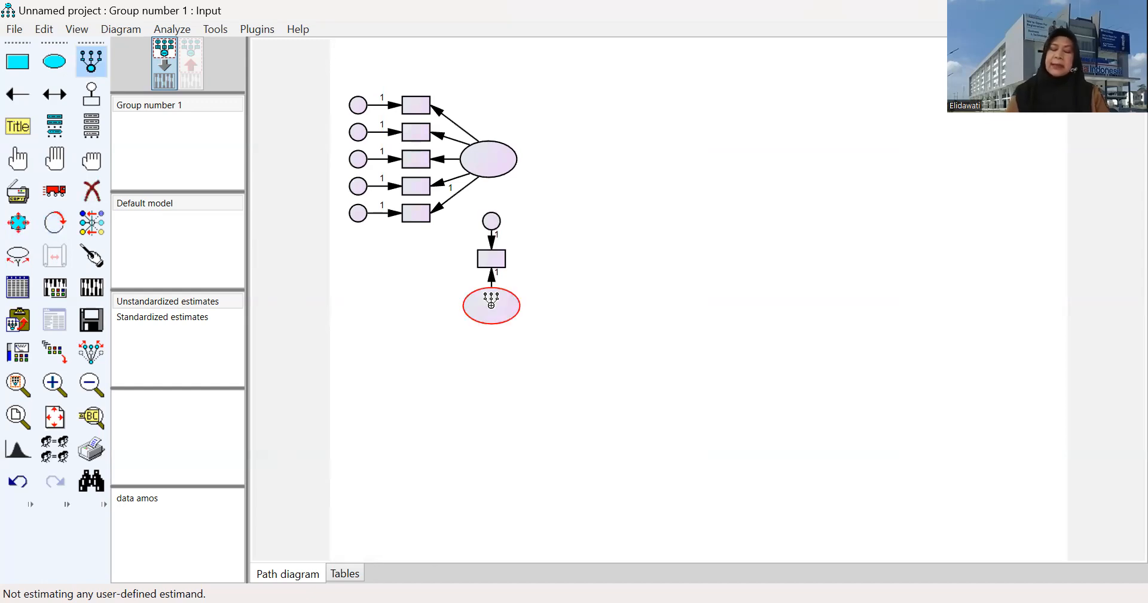
left_click(491, 305)
left_click(491, 305)
left_click(55, 222)
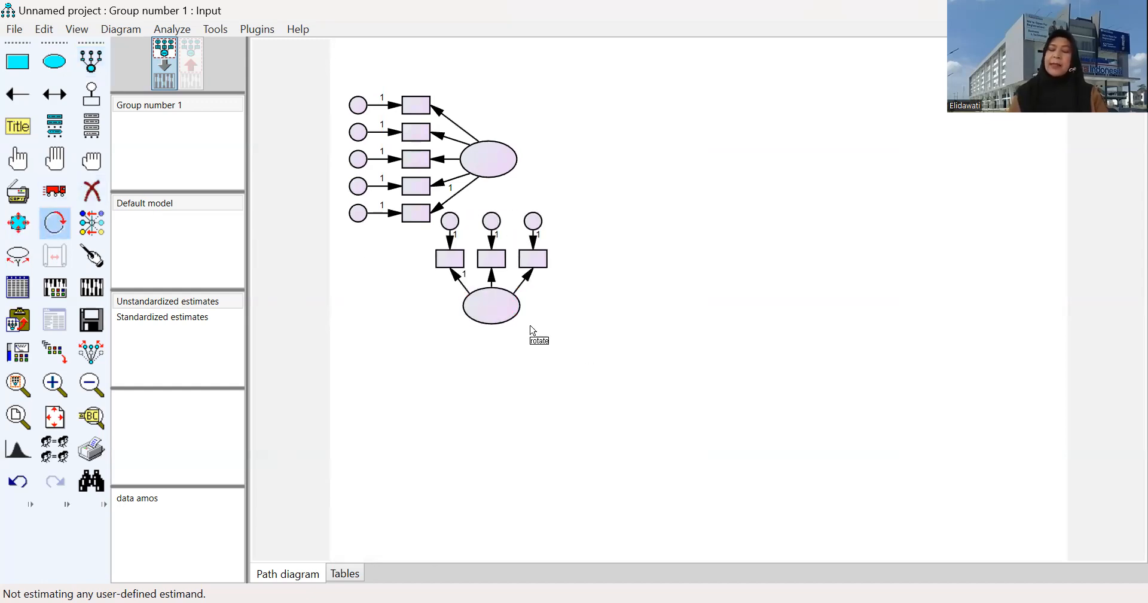
left_click(504, 305)
left_click(504, 305)
left_click(504, 305)
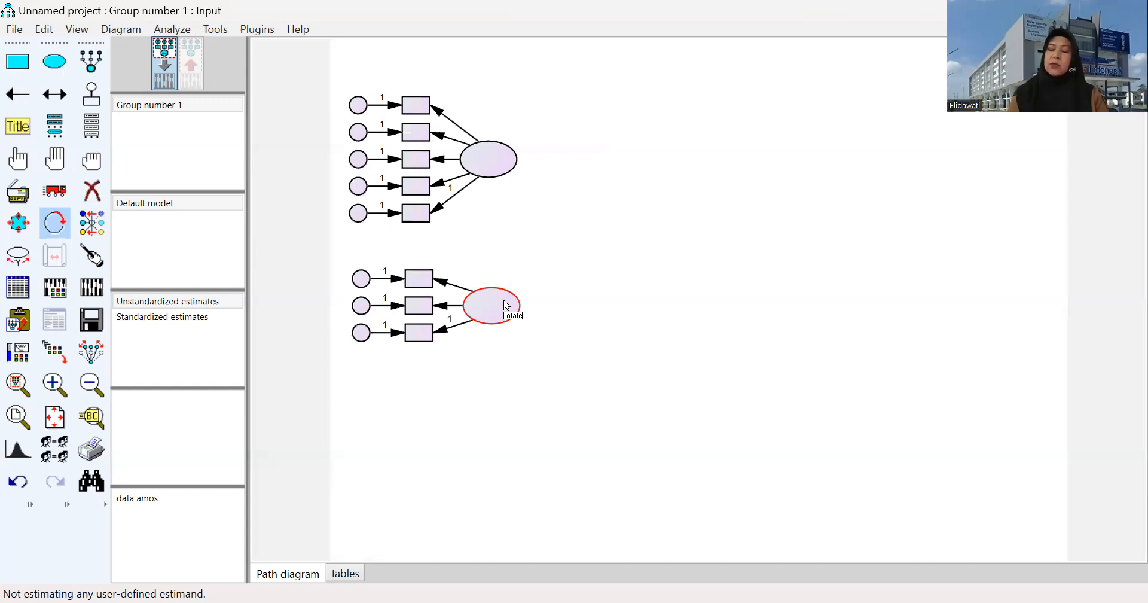
Draw a third latent variable with four indicators in the page's upper-right area, and rotate its indicators to the right
left_click(91, 60)
left_click_drag(883, 132, 941, 169)
left_click(912, 148)
left_click(912, 148)
left_click(912, 148)
left_click(912, 148)
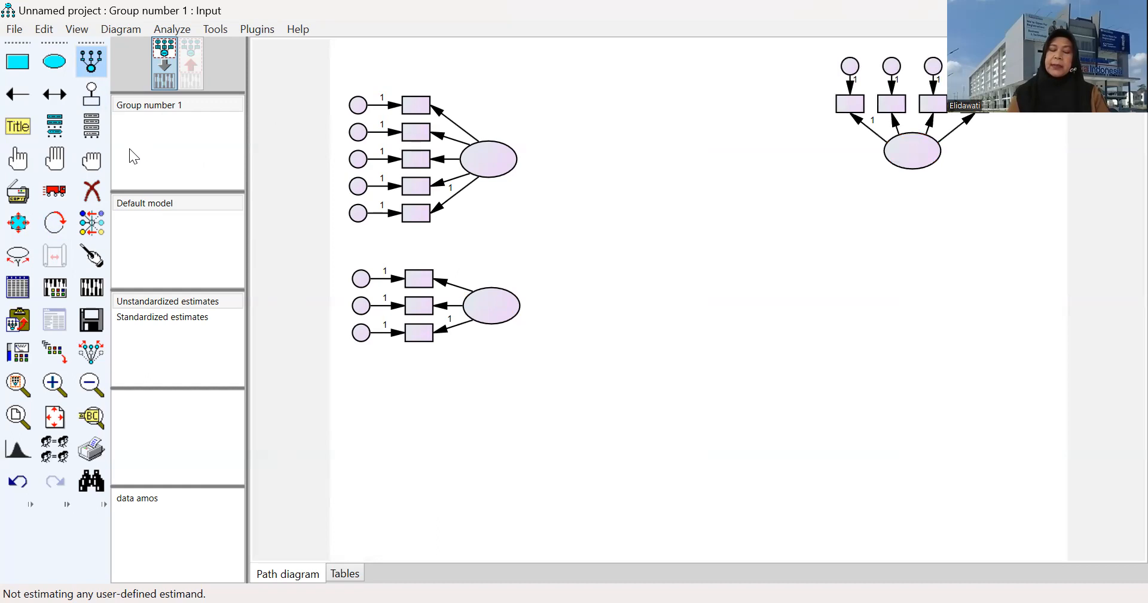
left_click(55, 223)
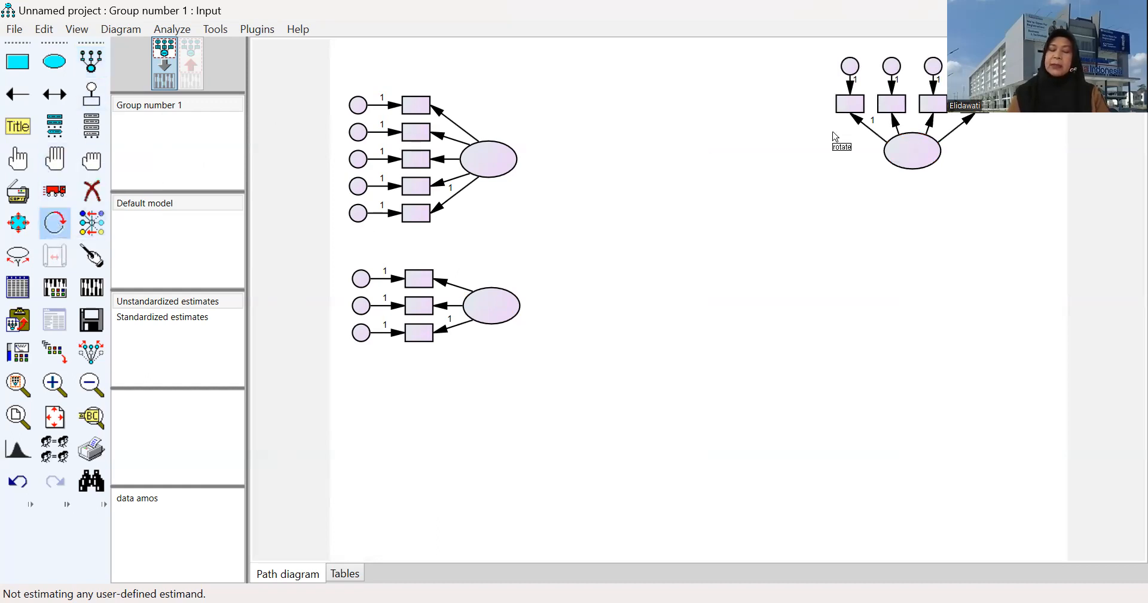
left_click(925, 160)
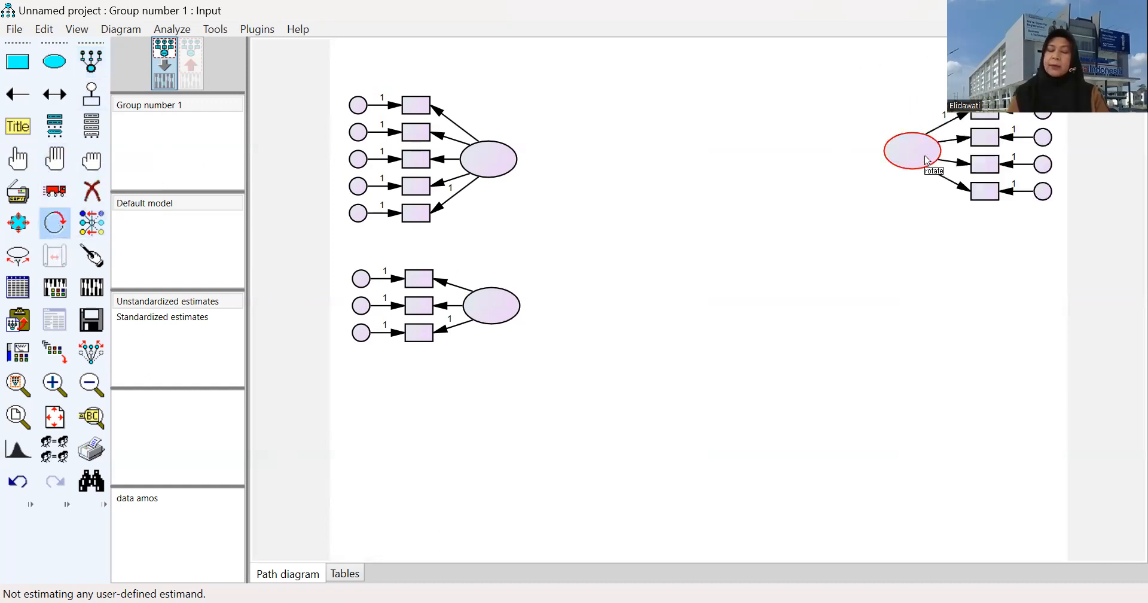
Draw a fourth latent variable with four indicators below the third one, and rotate its indicators to the right
left_click(91, 61)
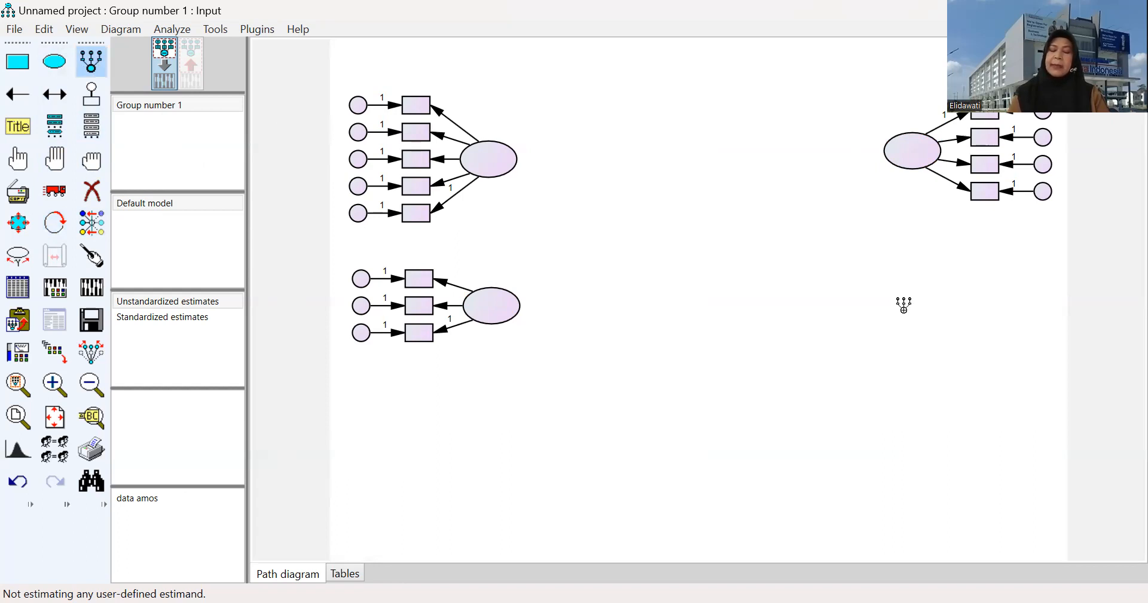
left_click_drag(903, 305, 932, 329)
left_click(903, 311)
left_click(902, 310)
left_click(903, 310)
left_click(903, 310)
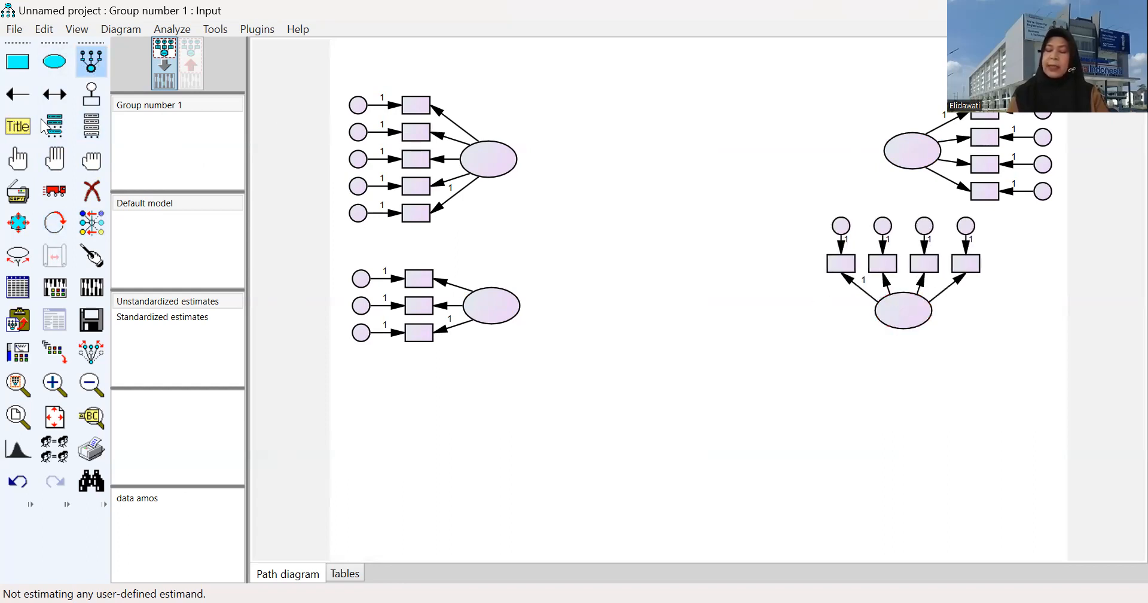
left_click(54, 222)
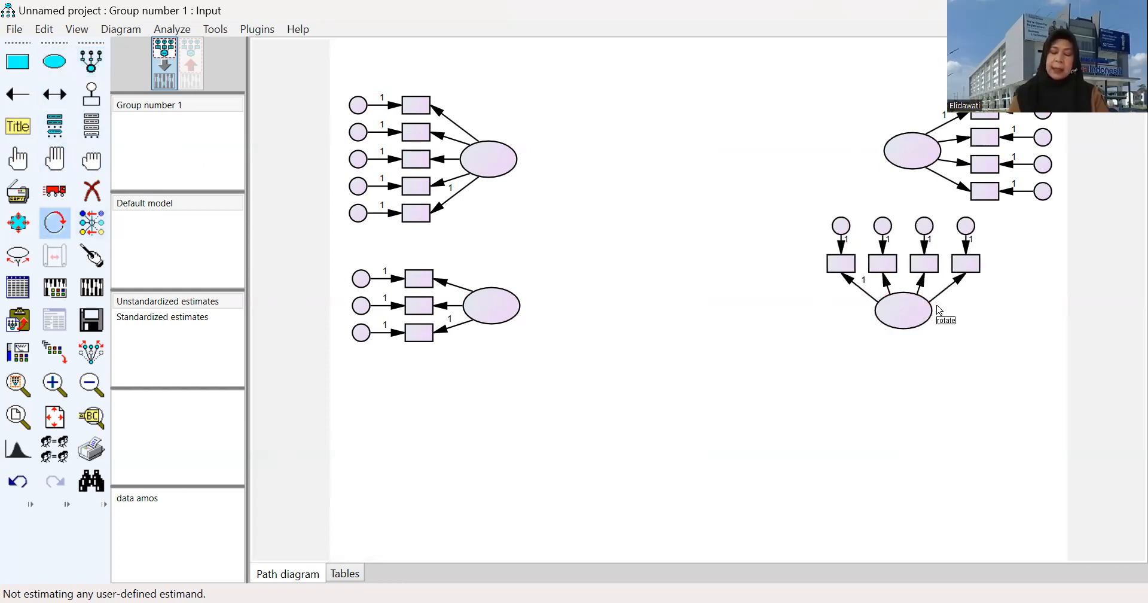
left_click(899, 309)
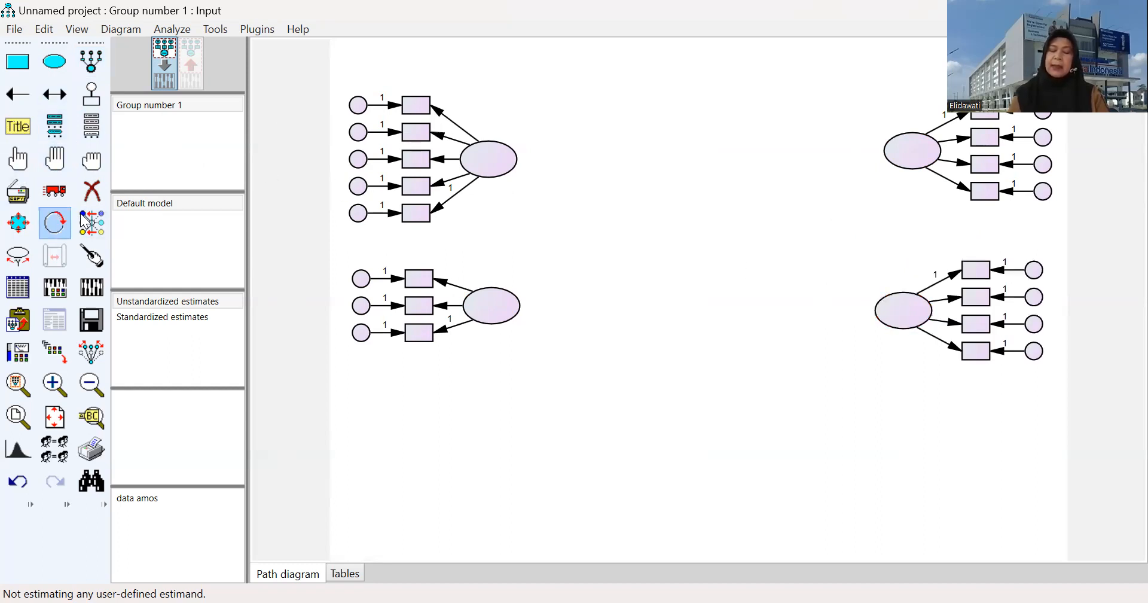
left_click(59, 222)
Name the left latent variables X1 and X2 and the right ones Y1 and Y2, from top to bottom
key("ctrl+o")
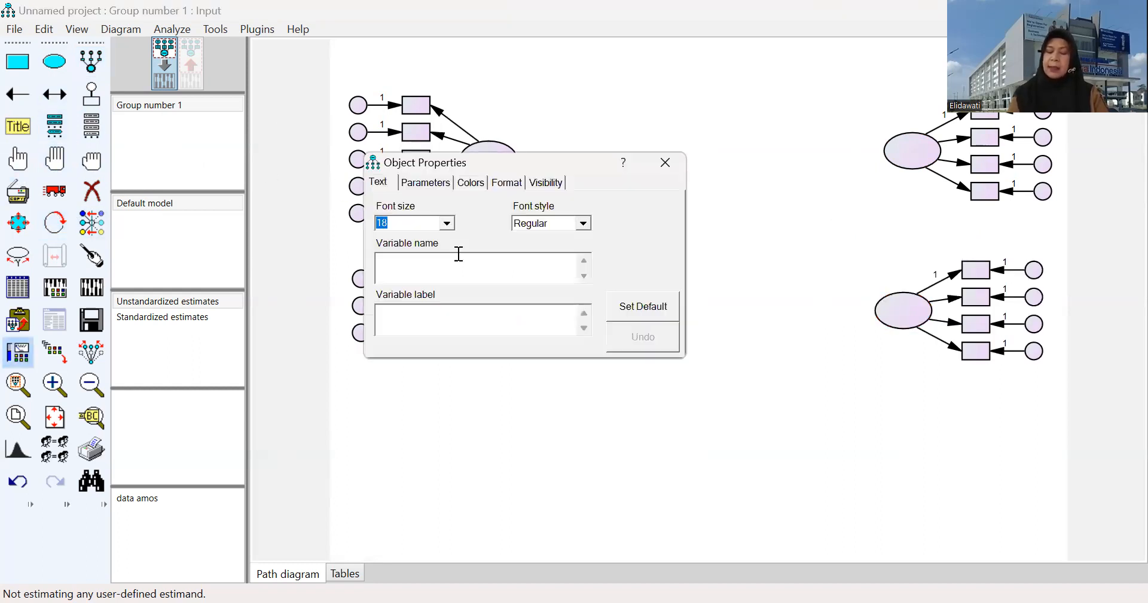
type("X1")
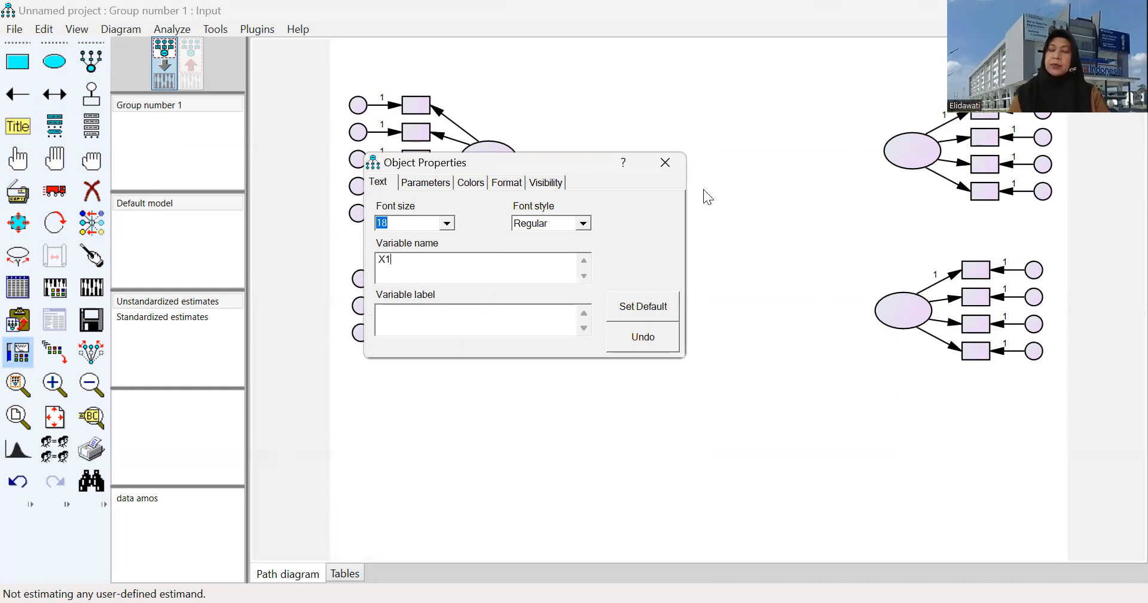
left_click(471, 311)
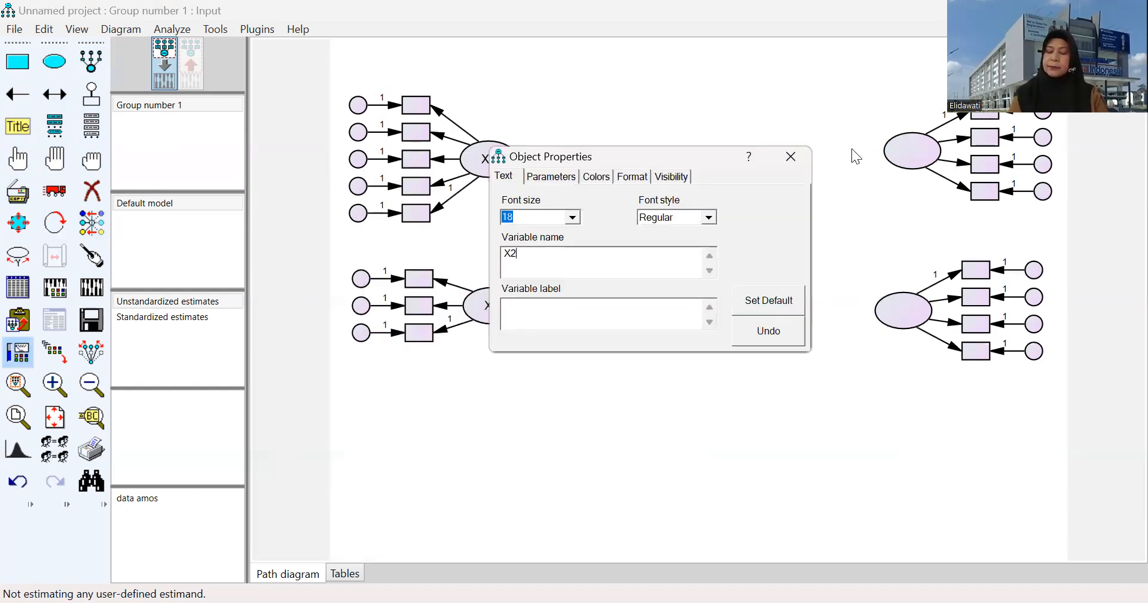
left_click(917, 146)
type("Y1")
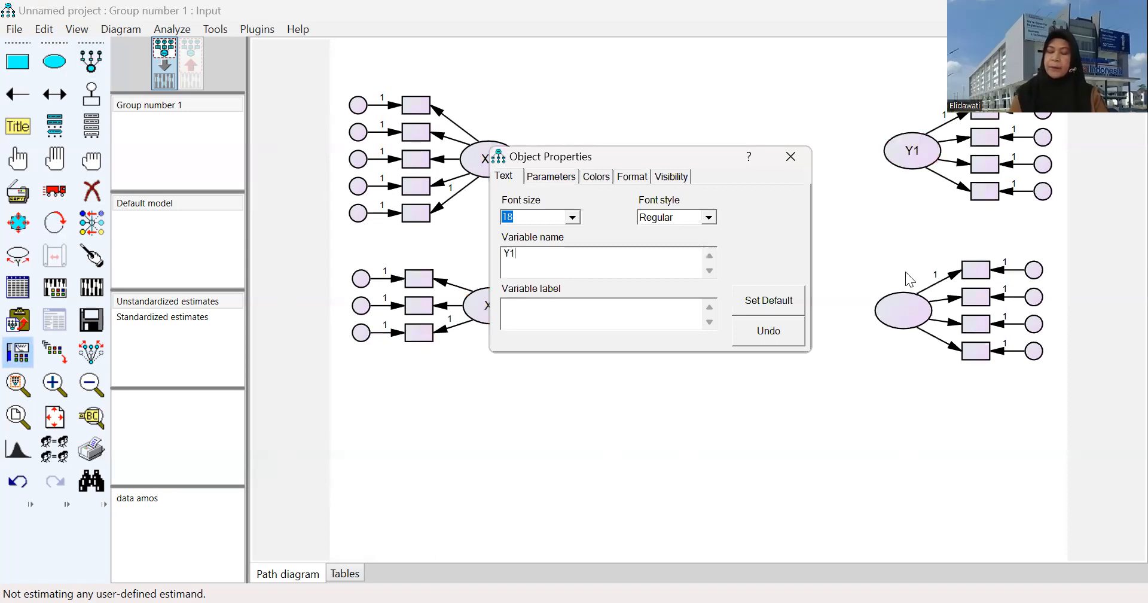
key("BackSpace")
type("Y2")
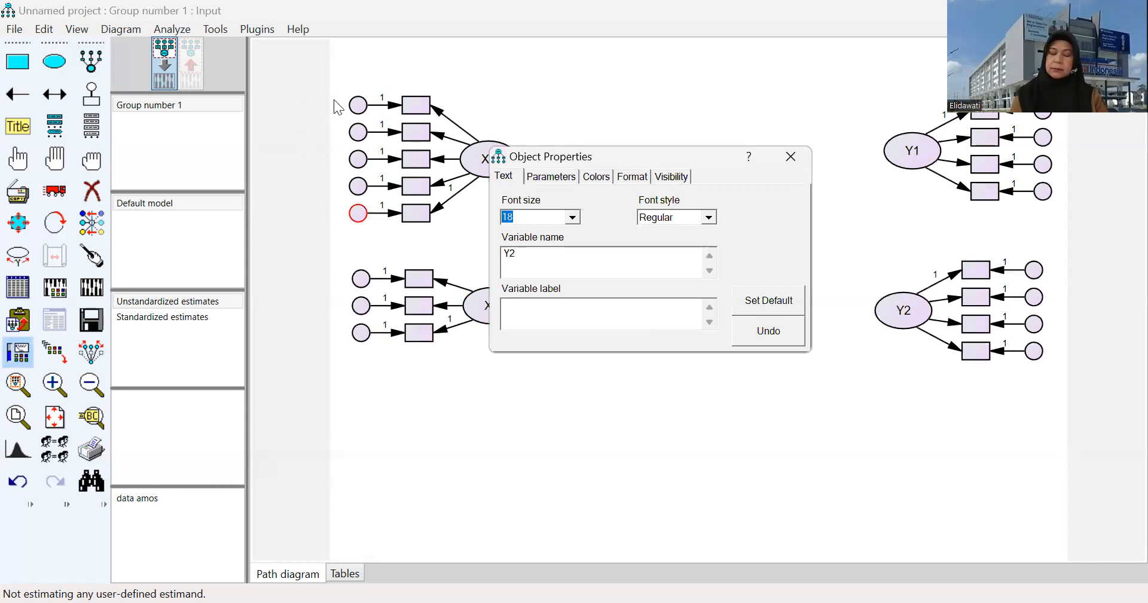
Name the five error terms of X1's indicators e1 to e5, from top to bottom
left_click(358, 105)
type("e1")
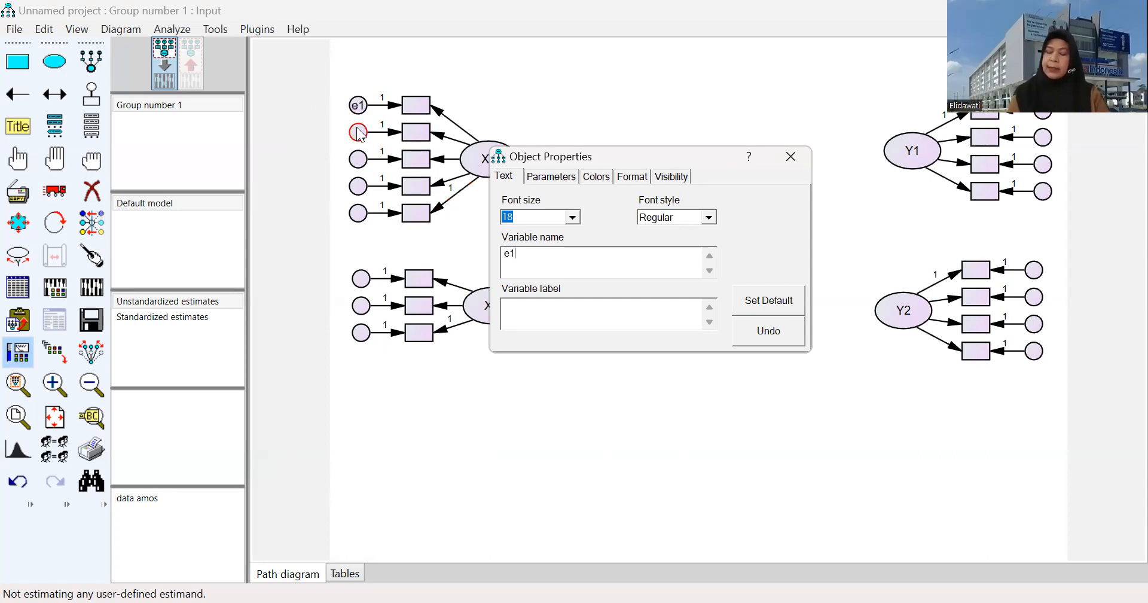
left_click(362, 132)
type("e2")
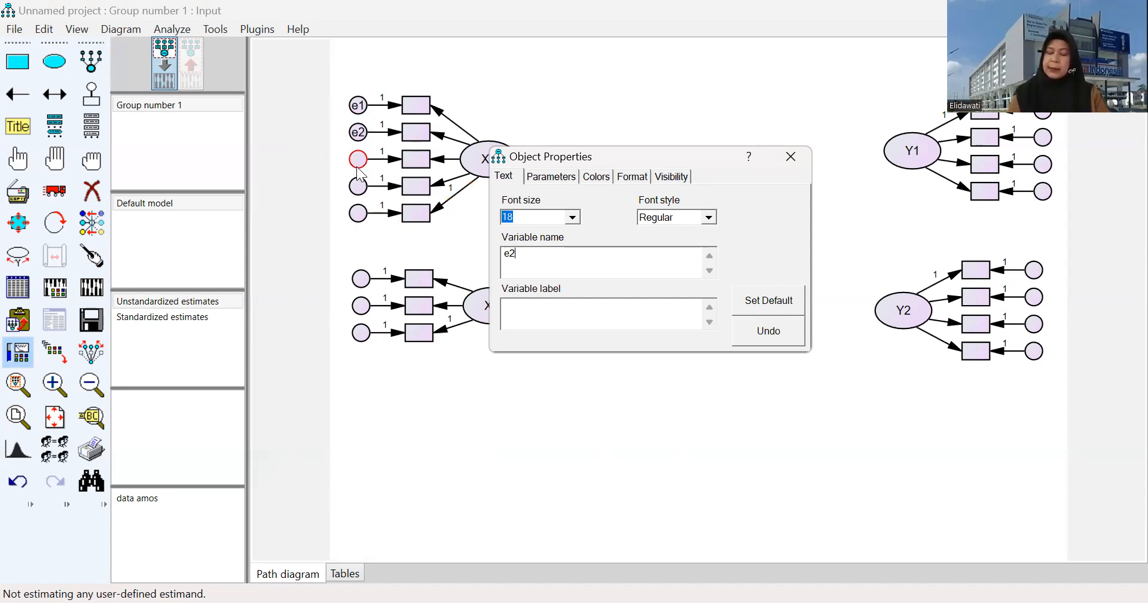
left_click(358, 163)
type("e3")
left_click(358, 187)
type("e4")
left_click(365, 216)
type("e5")
Name the three error terms of X2's indicators e6, e7 and e8, from top to bottom
left_click(362, 281)
type("e6")
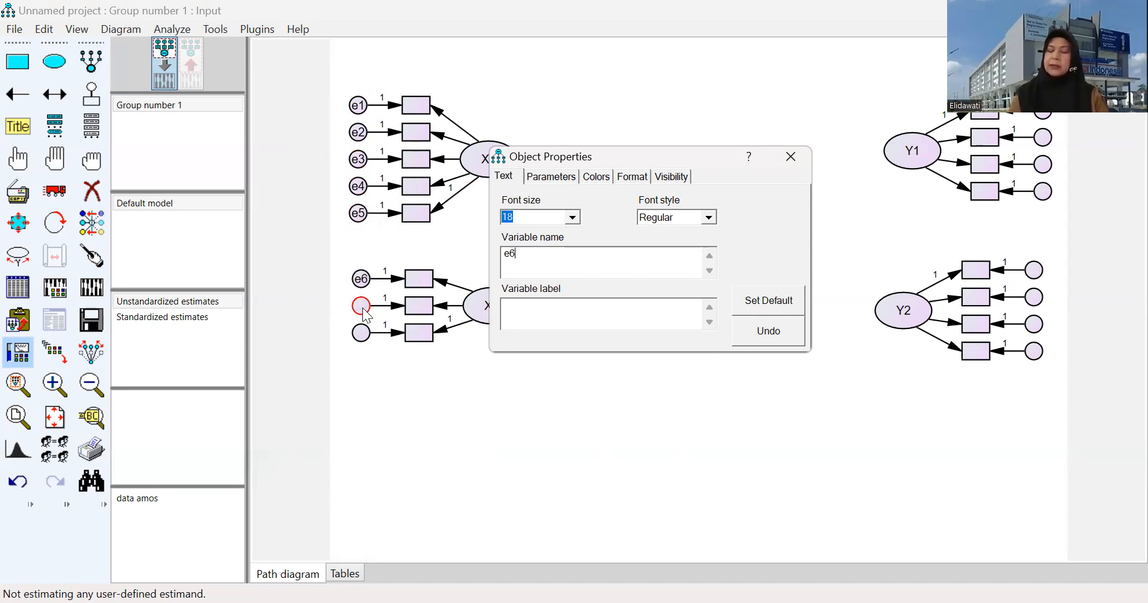
left_click(360, 305)
type("e7")
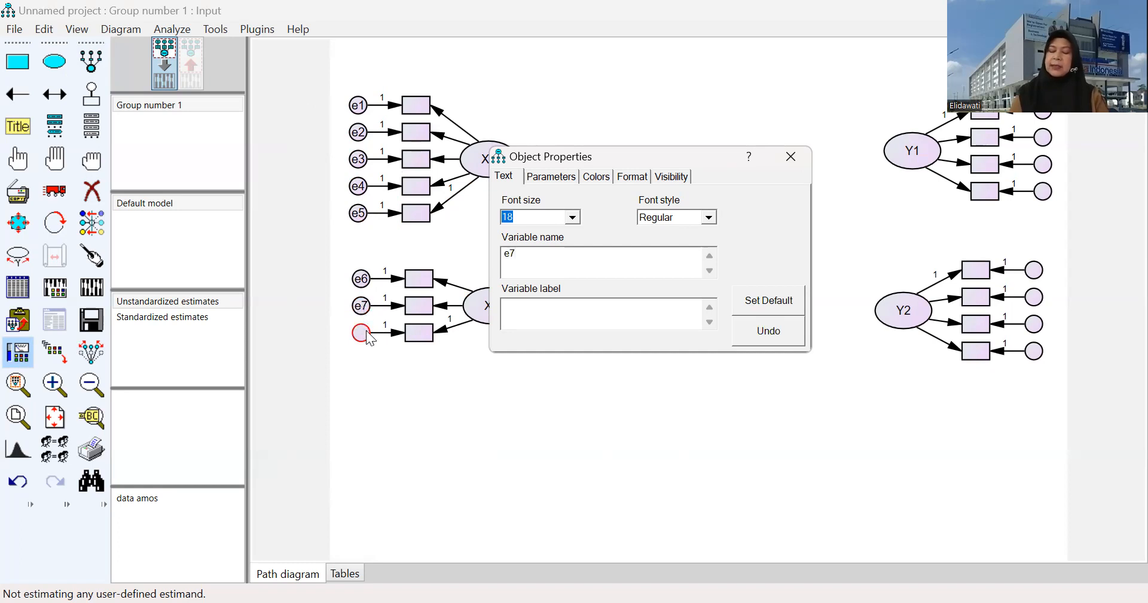
left_click(361, 332)
type("e8")
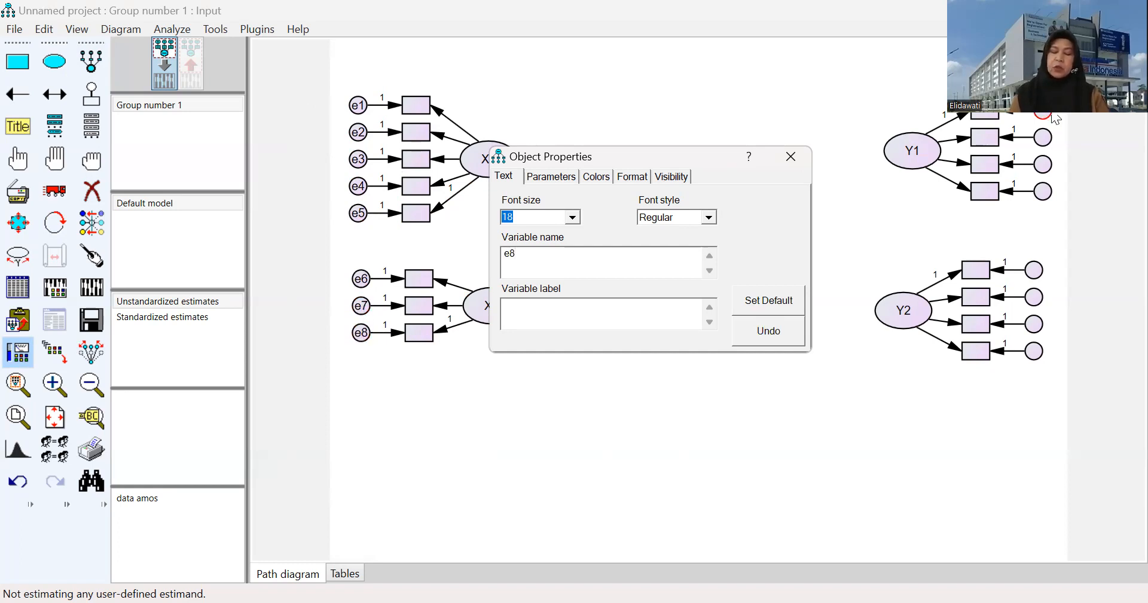
Name the four error terms of Y1's indicators e9 to e12, from top to bottom
left_click(1042, 137)
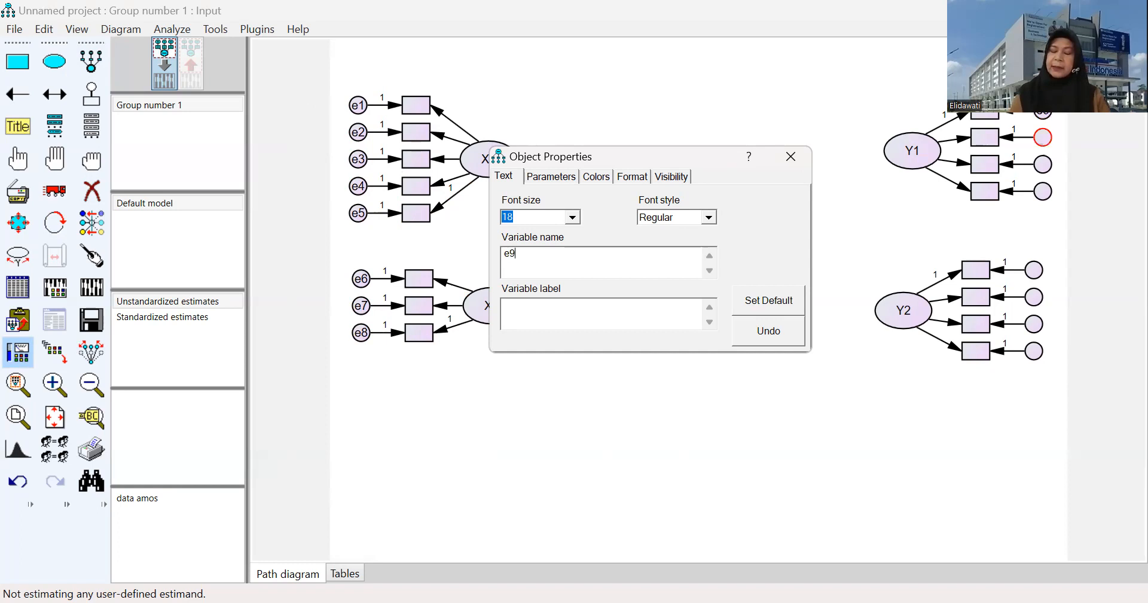
type("e10")
left_click(1044, 165)
type("e11")
left_click(1041, 194)
type("e12")
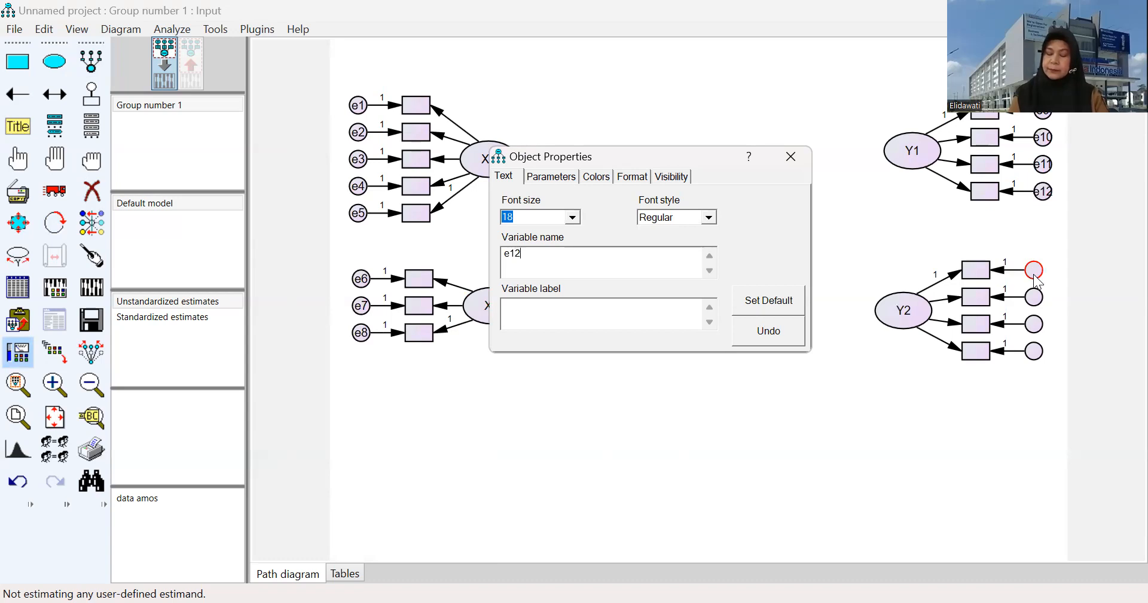
Name the four error terms of Y2's indicators e13, e14, e14 and 16, from top to bottom, and close the object properties
left_click(1033, 276)
type("e13")
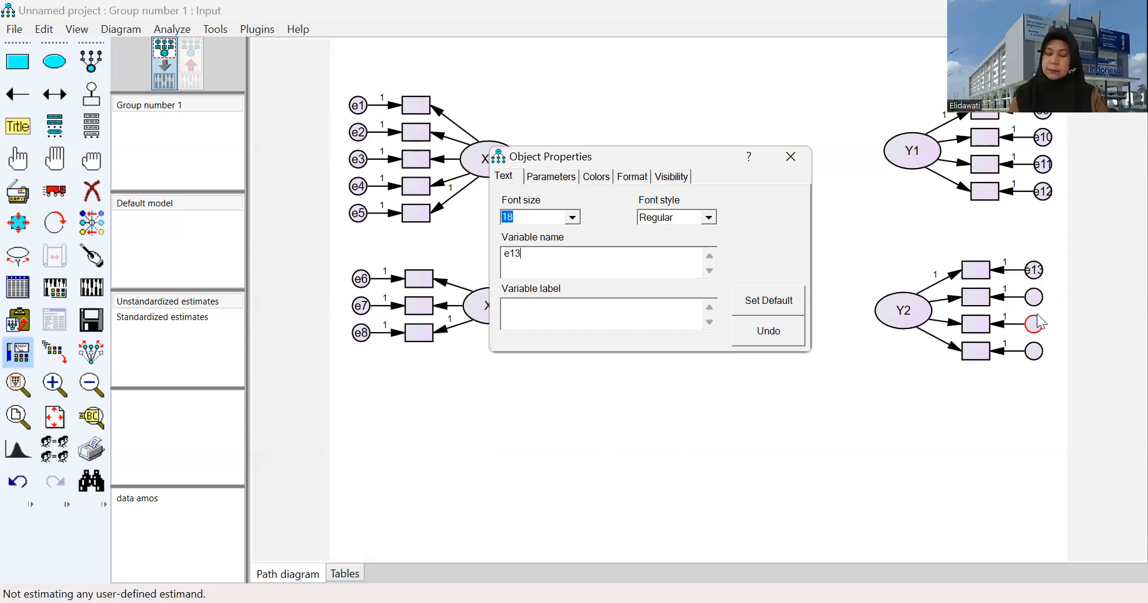
left_click(1035, 299)
type("e14")
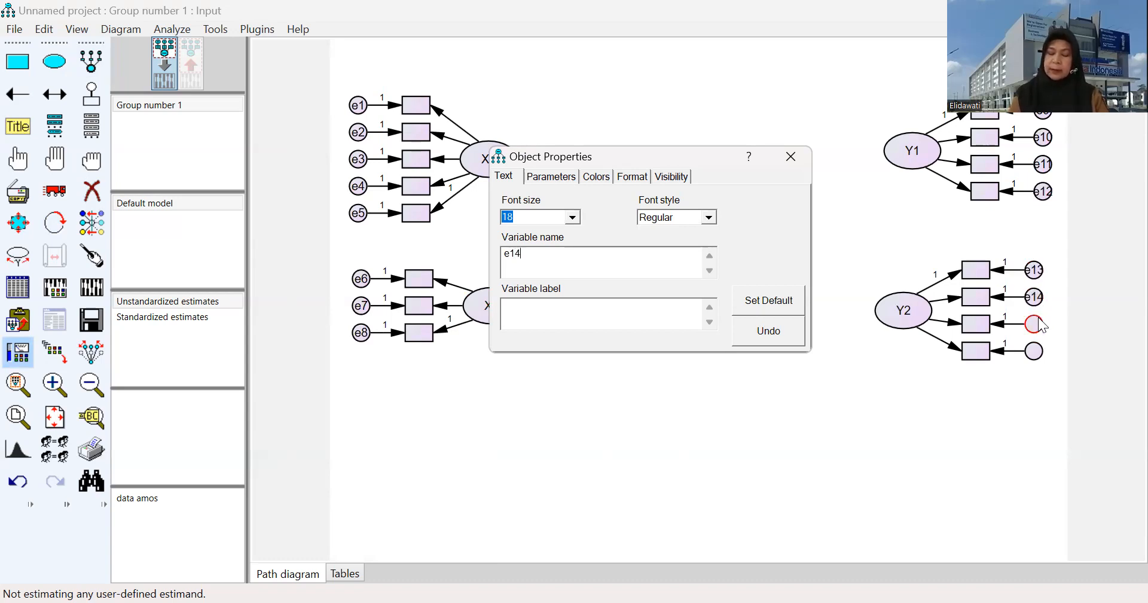
left_click(1038, 324)
type("e14")
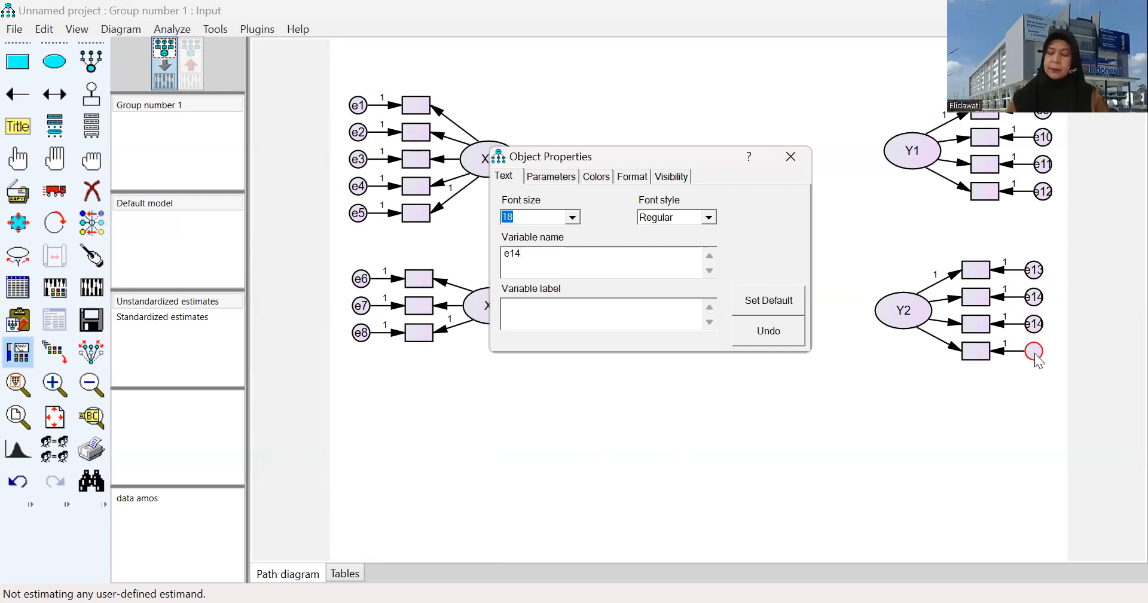
type("16")
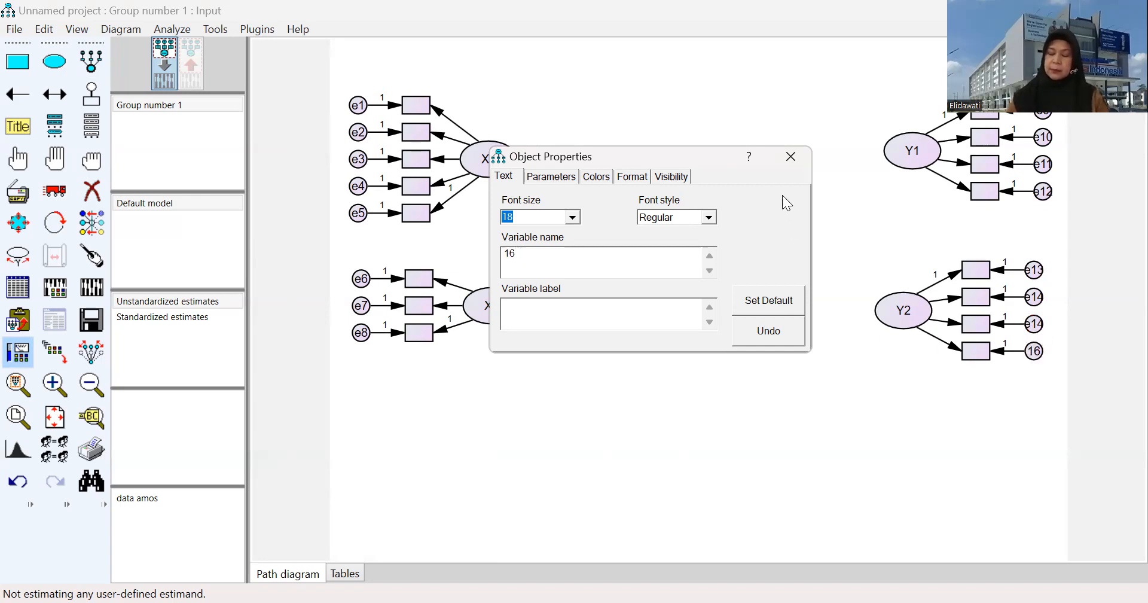
left_click(790, 157)
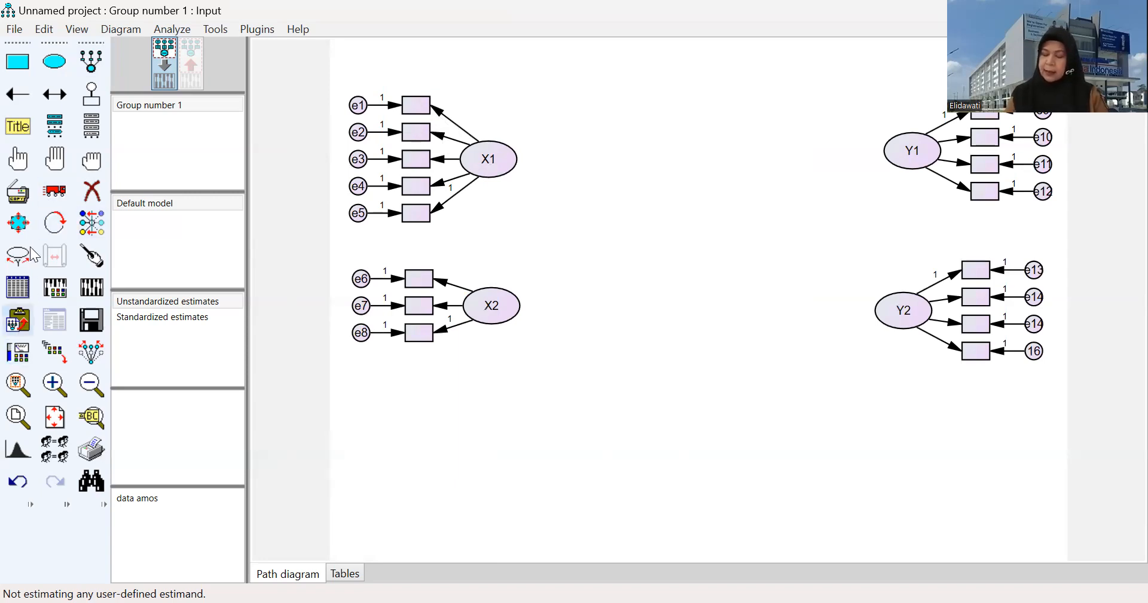
Attach the most recently modified SPSS dataset in the Downloads folder as the data file for Group number 1
left_click(18, 287)
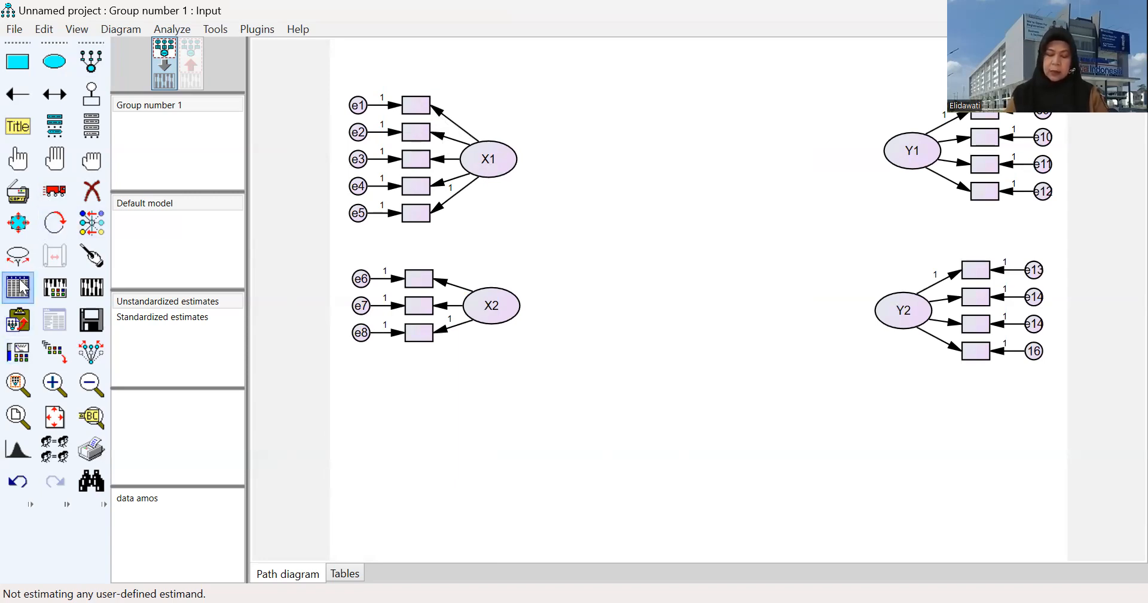
left_click(509, 364)
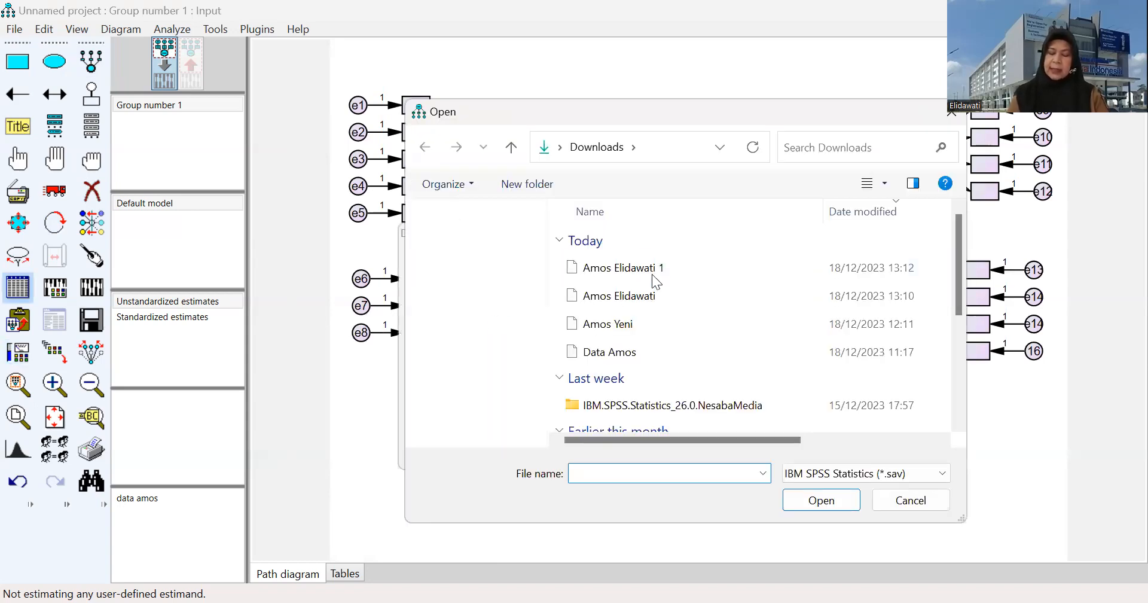
left_click(818, 502)
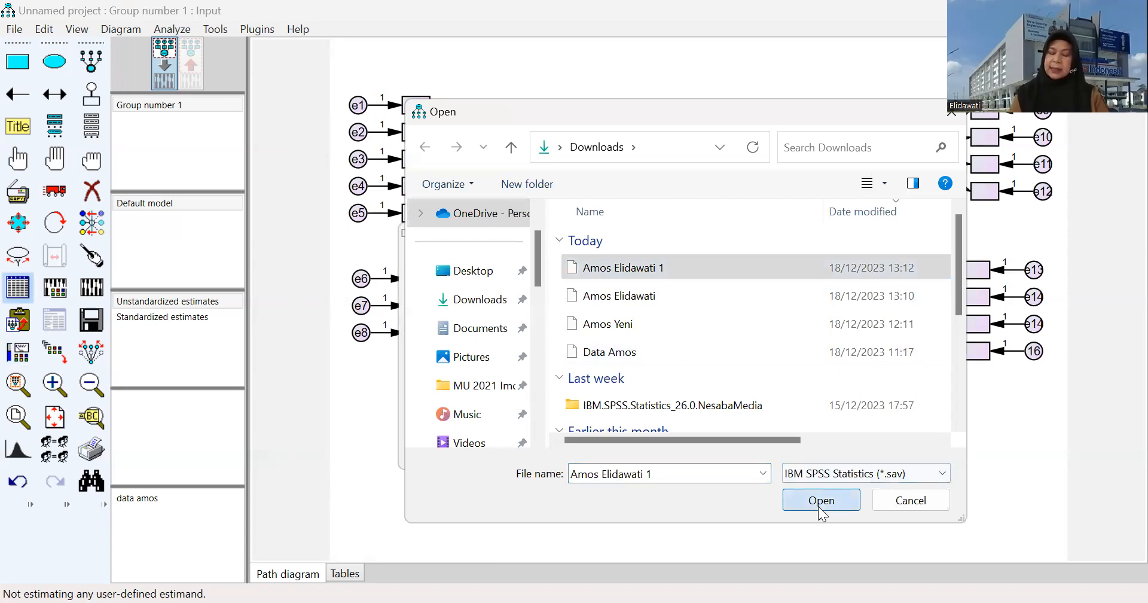
left_click(515, 420)
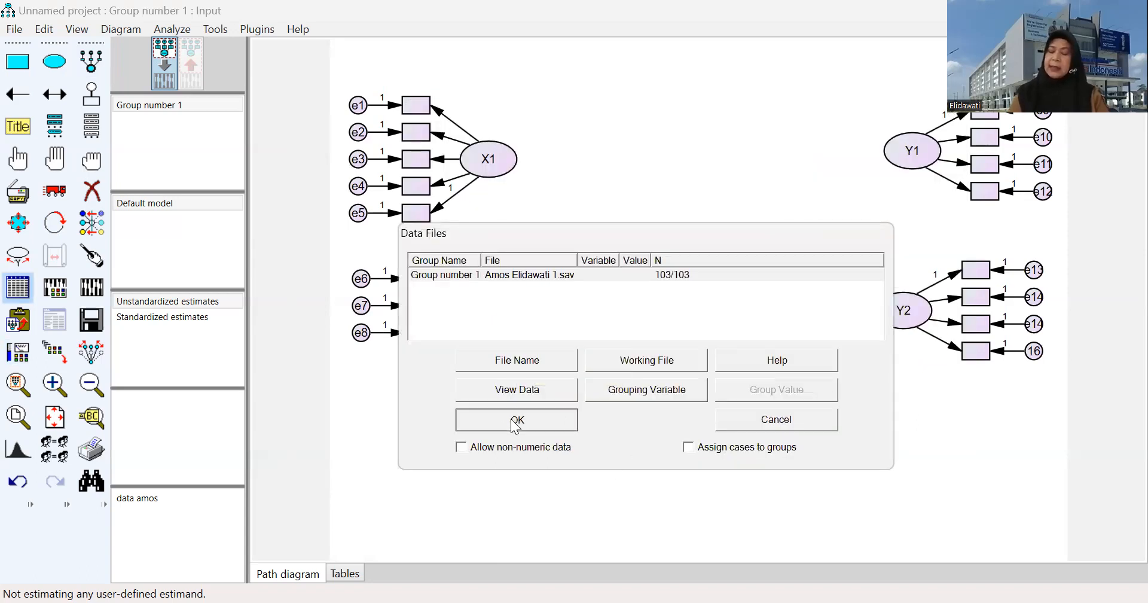